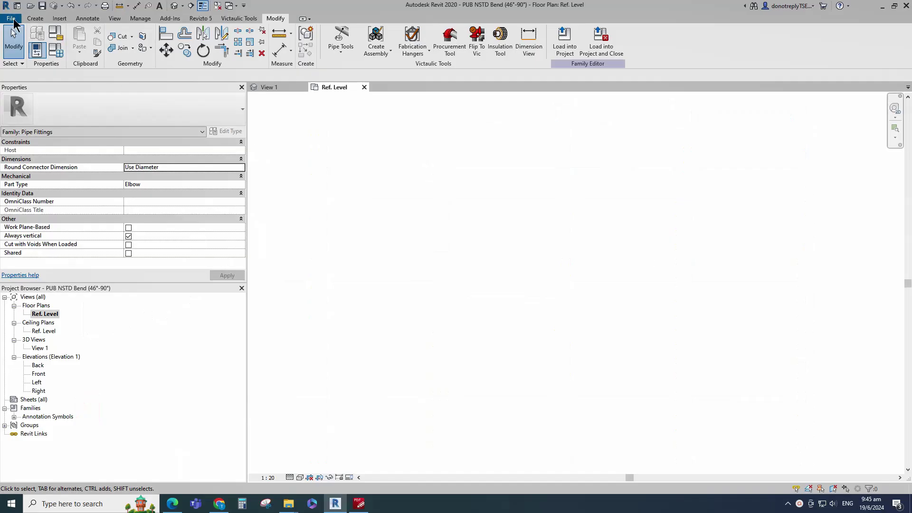
- Create a new family from the Metric Generic Model template
click(10, 20)
mouse_move(33, 55)
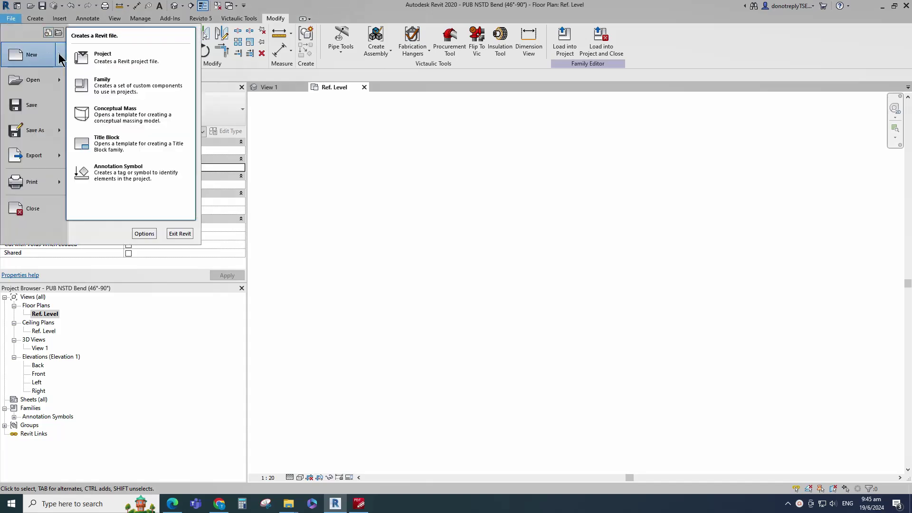
click(111, 88)
scroll(383, 256, down, 6)
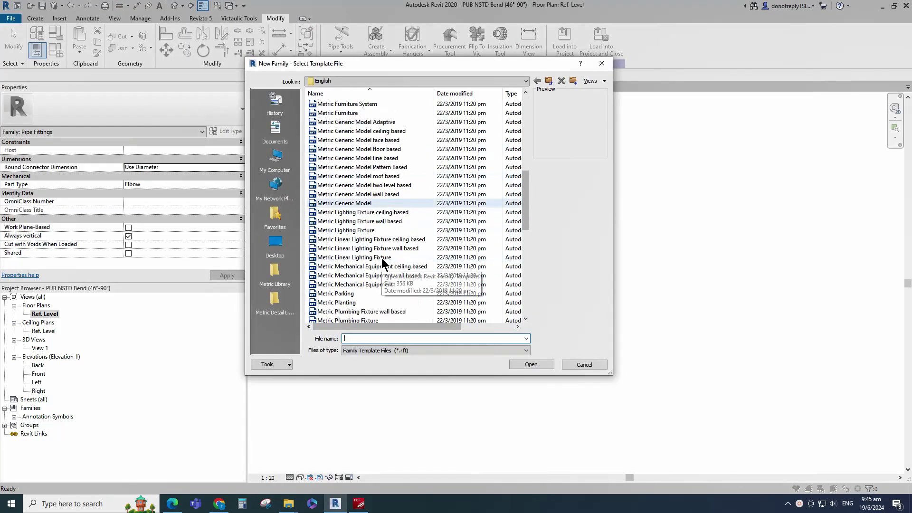
click(373, 204)
click(527, 364)
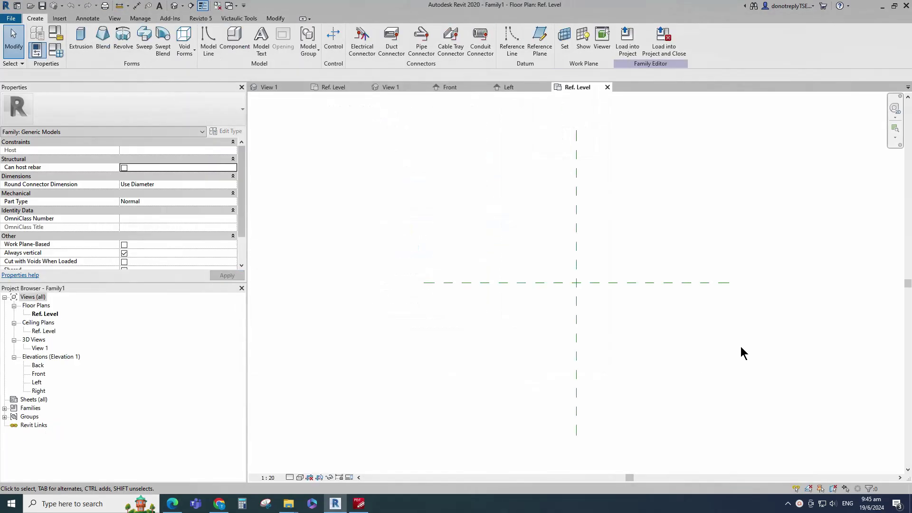
- Set the new family's category to Pipe Fittings
click(62, 47)
scroll(457, 228, down, 3)
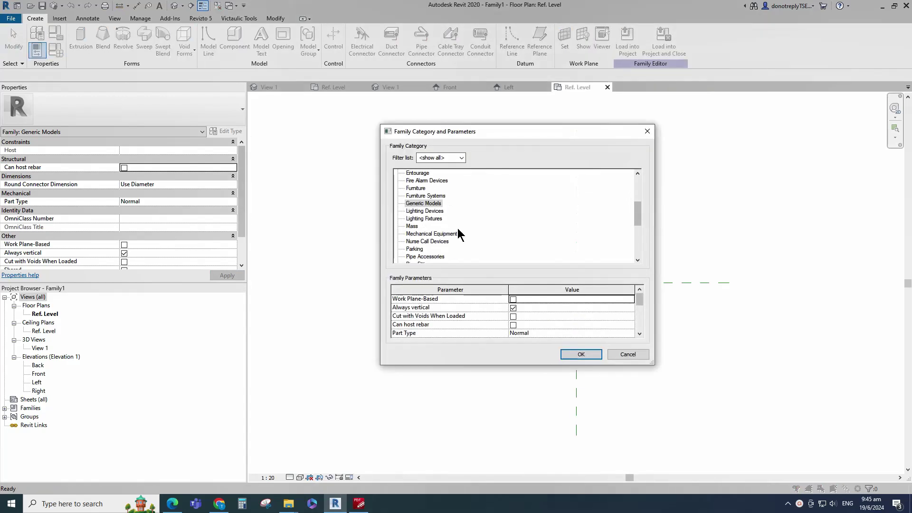
click(419, 234)
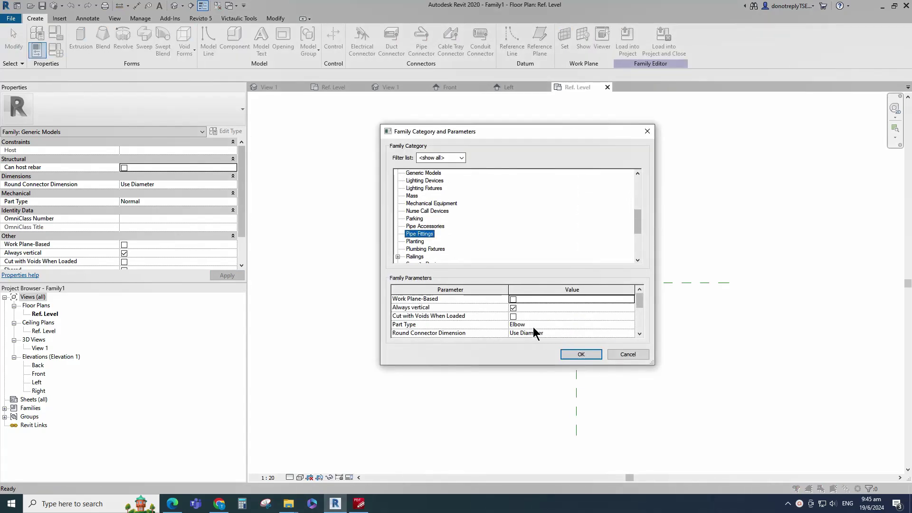
- Assign OmniClass number 23.60.30.11.14 - Pipework Fittings to the family and accept the category settings
scroll(554, 326, down, 3)
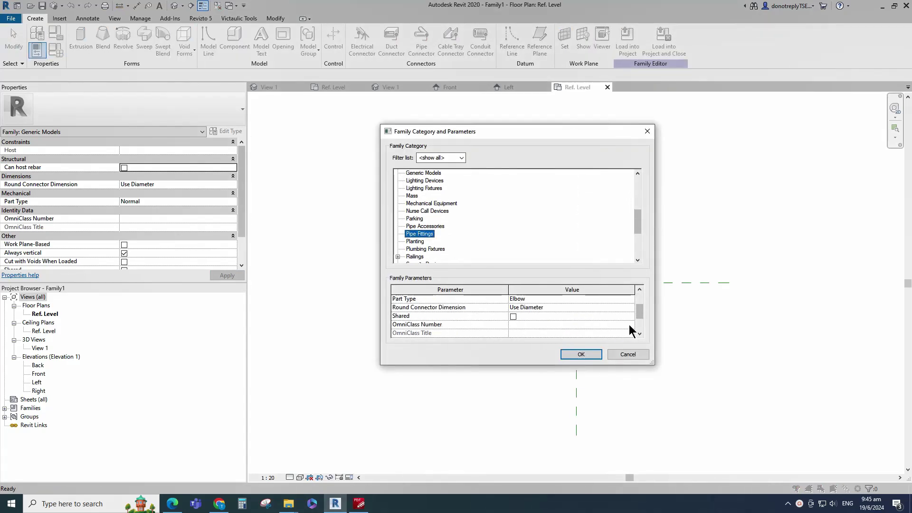
click(631, 326)
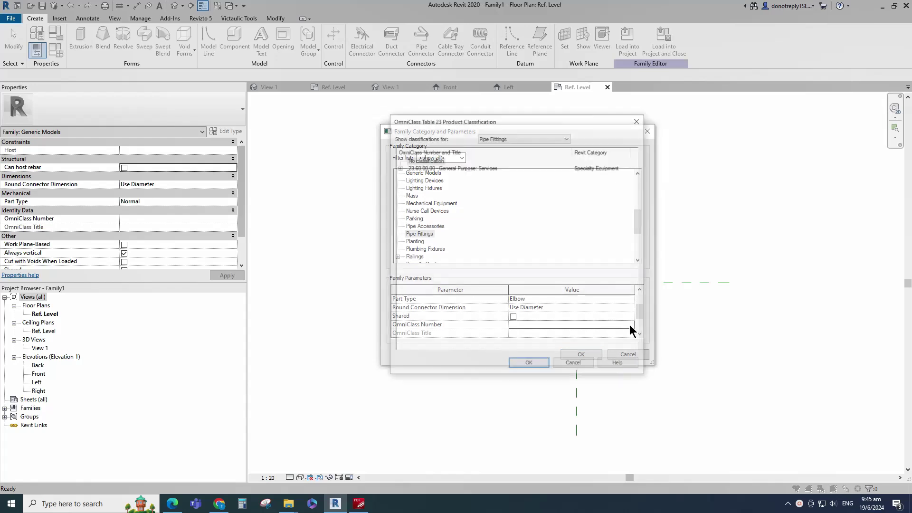
click(398, 168)
click(407, 175)
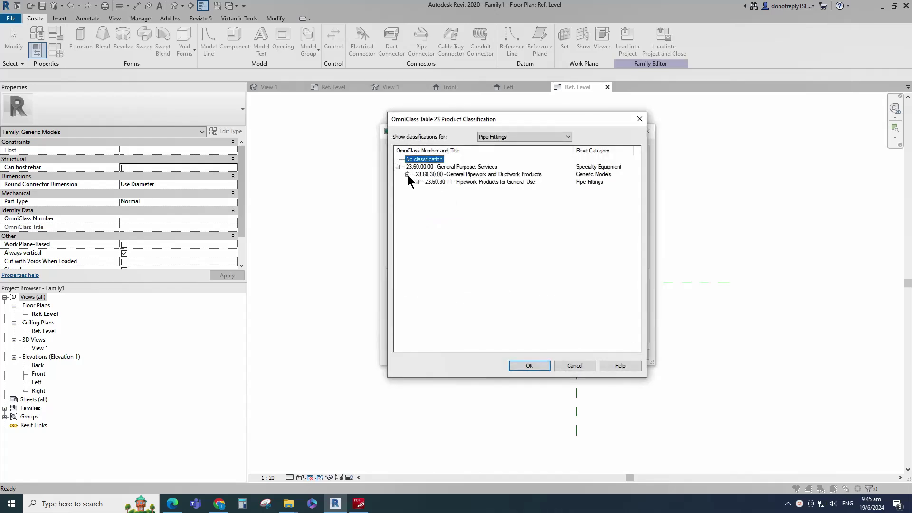
click(416, 182)
click(456, 189)
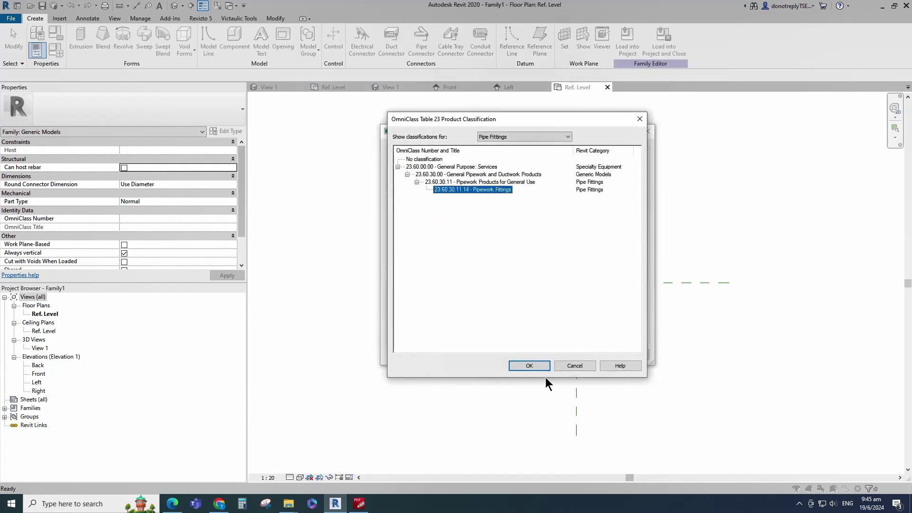
click(529, 366)
click(582, 355)
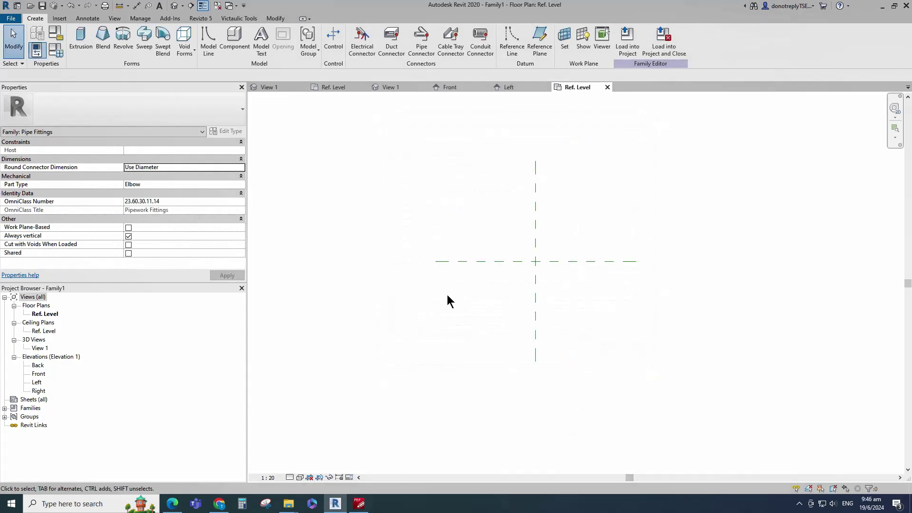
- Place a reference plane offset 1220 mm to the left of the Center (Left/Right) plane
click(535, 302)
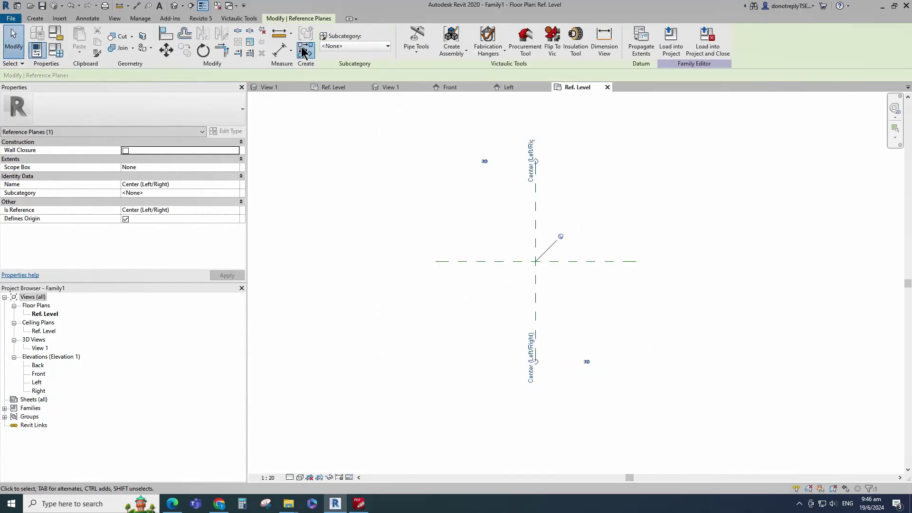
click(303, 51)
text(1220)
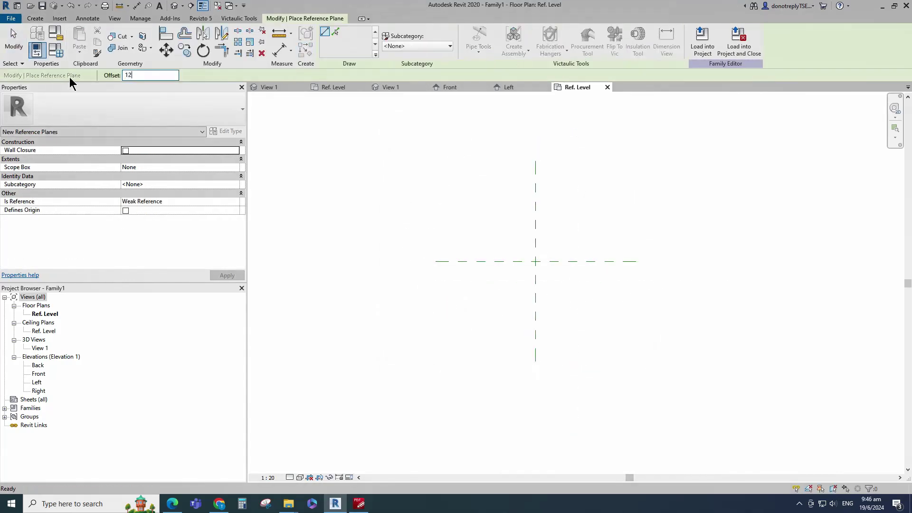
click(335, 33)
click(535, 318)
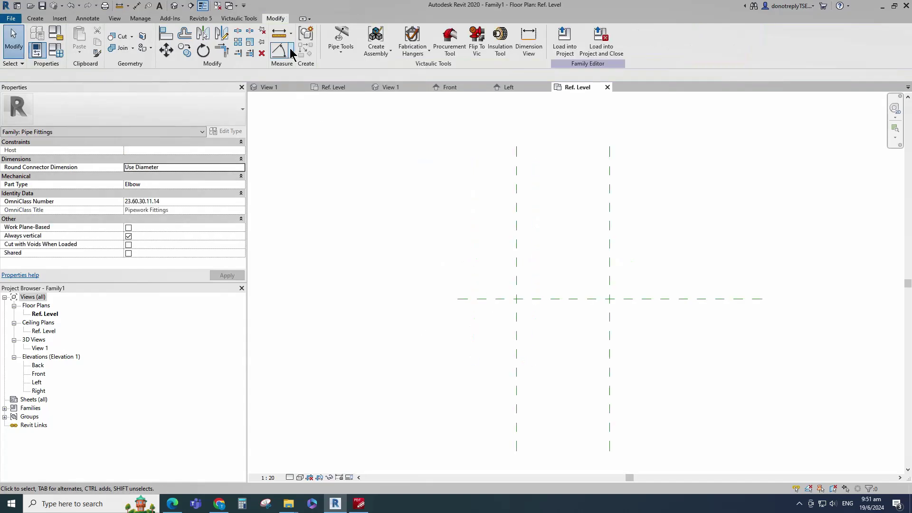
- Add an aligned dimension between the two vertical reference planes below the horizontal plane
click(290, 51)
click(309, 68)
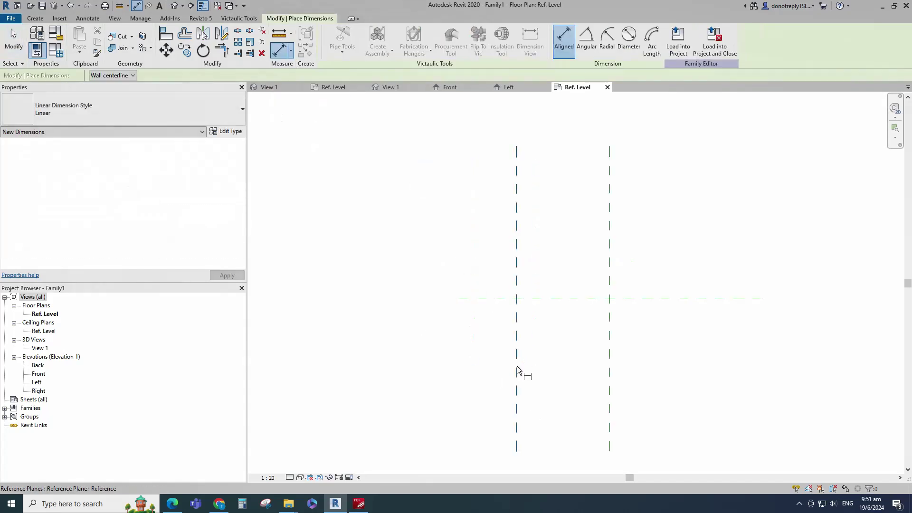
click(517, 370)
click(611, 403)
click(652, 404)
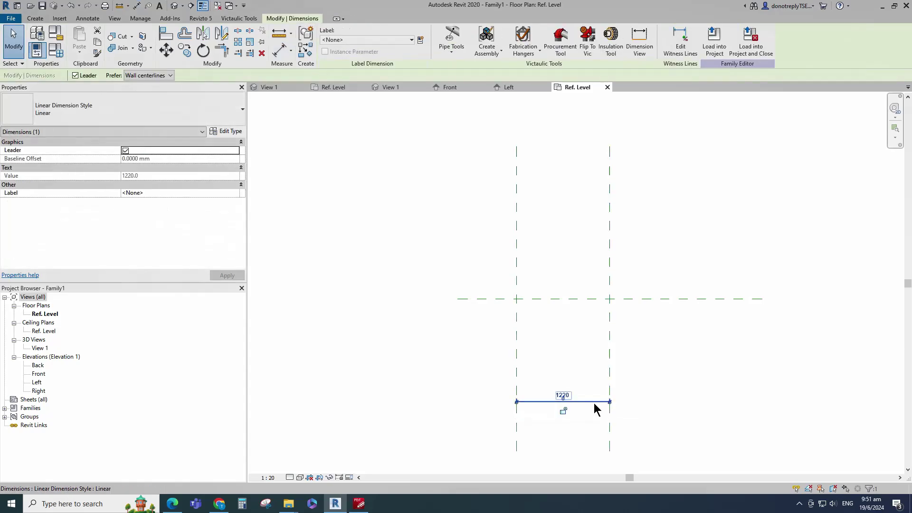
- Label the dimension between the vertical planes with a new instance parameter CE, grouped under Constraints
click(420, 40)
text(CE)
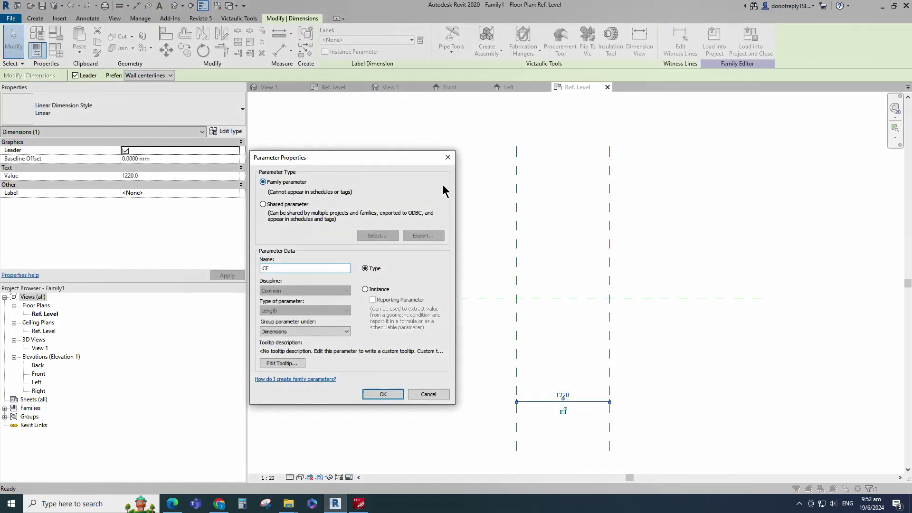
click(365, 291)
click(304, 331)
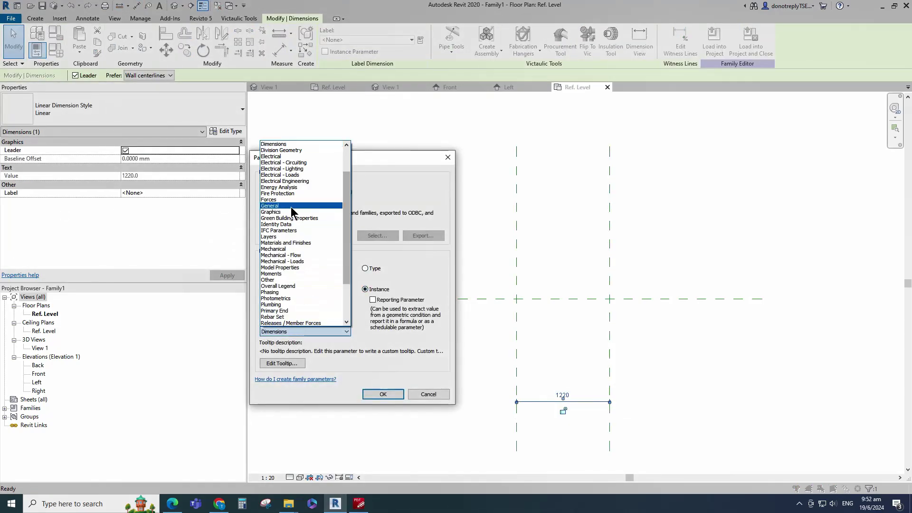
scroll(290, 205, up, 2)
click(284, 171)
click(382, 394)
click(749, 448)
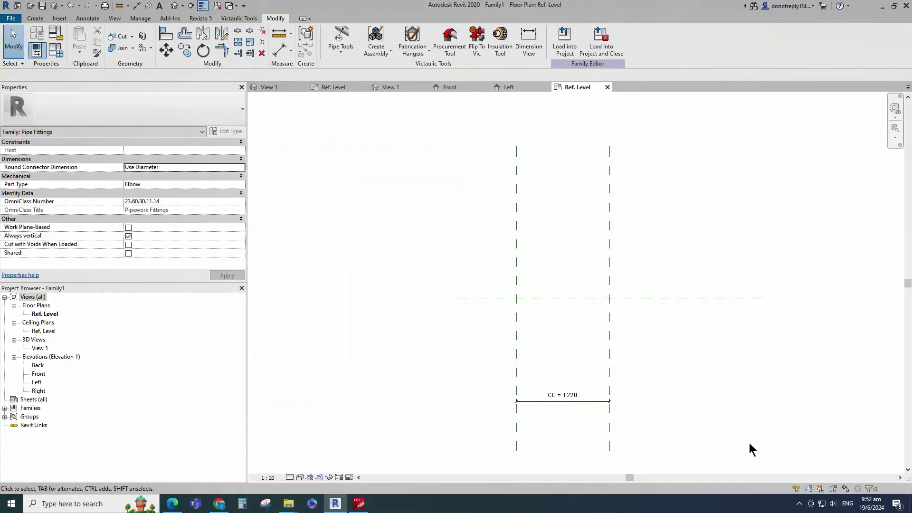
- Draw a reference line about 2120 mm long at 80° from the center planes' intersection, and lock its start point to the planes
click(36, 19)
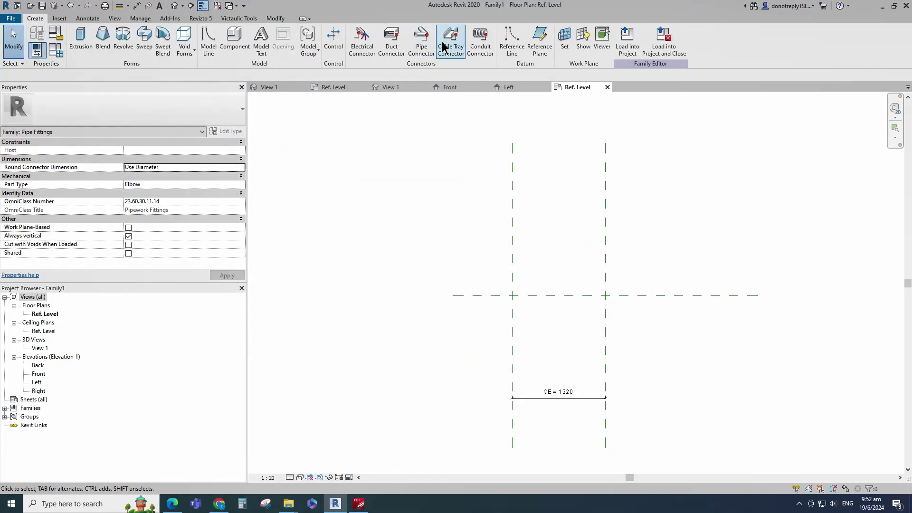
click(509, 40)
click(605, 296)
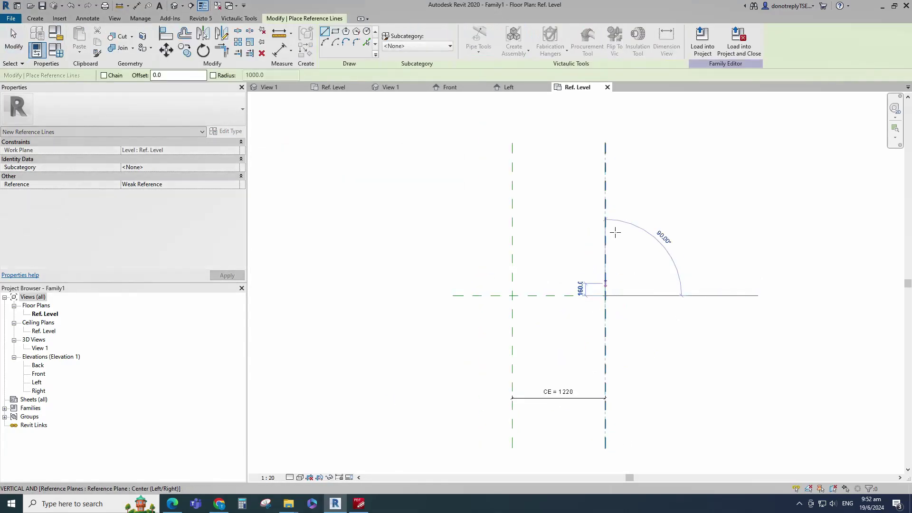
click(633, 137)
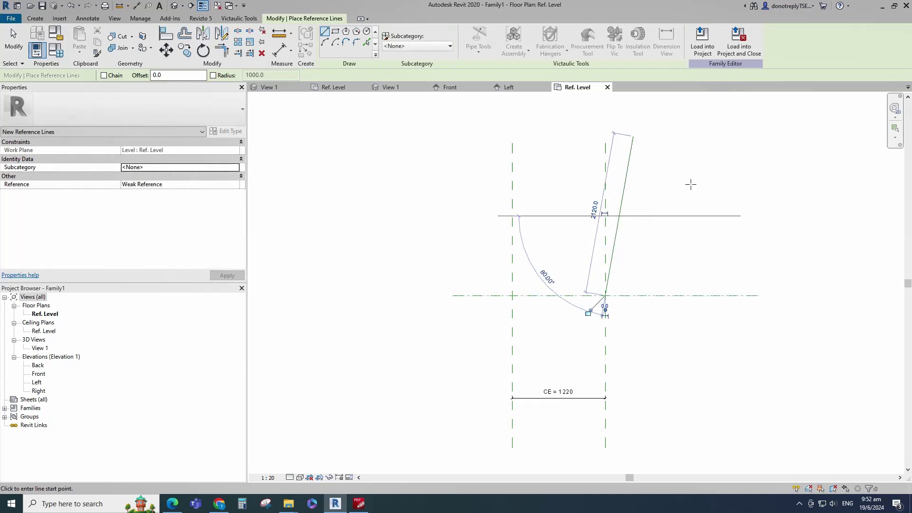
click(166, 33)
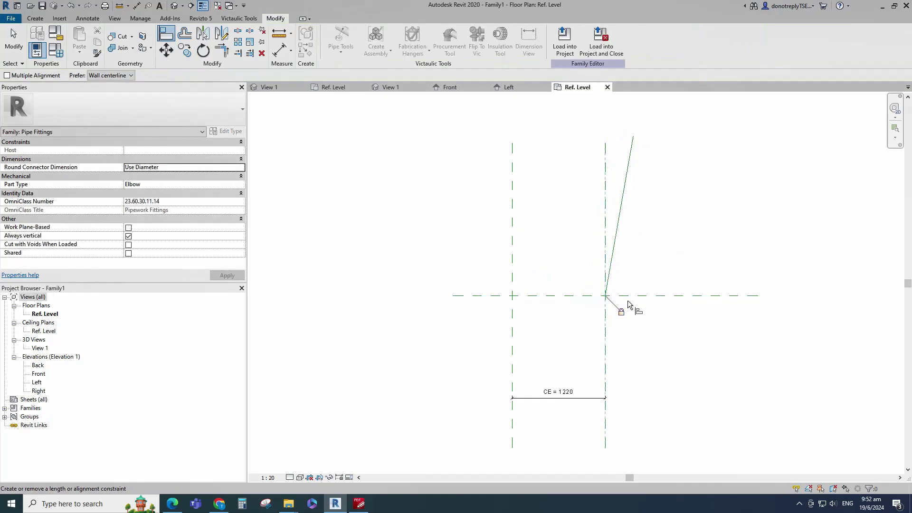
key(Escape)
- Add an angular dimension between the slanted reference line and the horizontal reference plane
scroll(623, 314, down, 2)
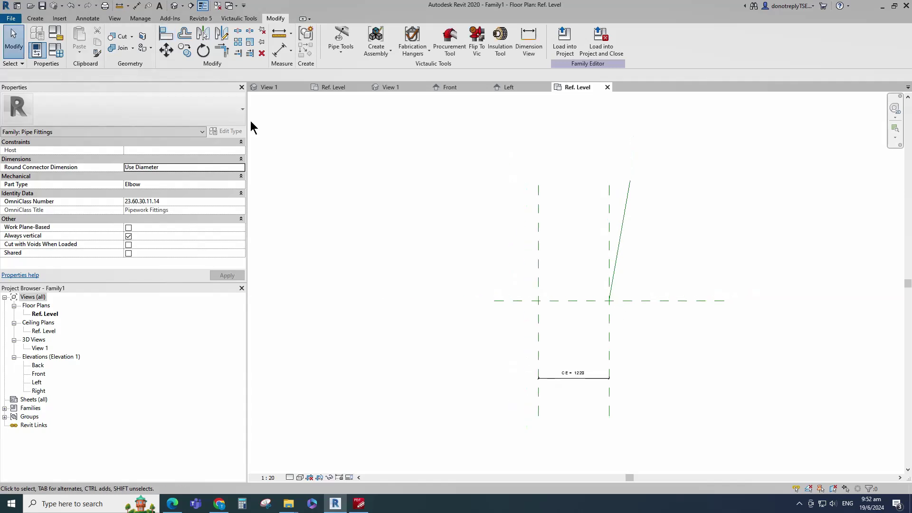
click(291, 51)
click(301, 93)
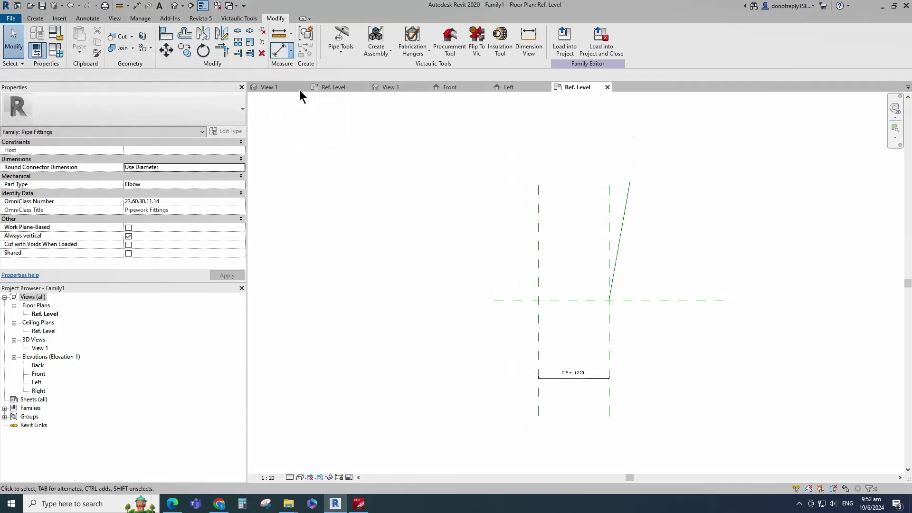
click(617, 264)
click(584, 301)
scroll(552, 340, up, 1)
click(557, 340)
key(Escape)
- Label the angular dimension with a new instance parameter Angle, grouped under Constraints
click(574, 356)
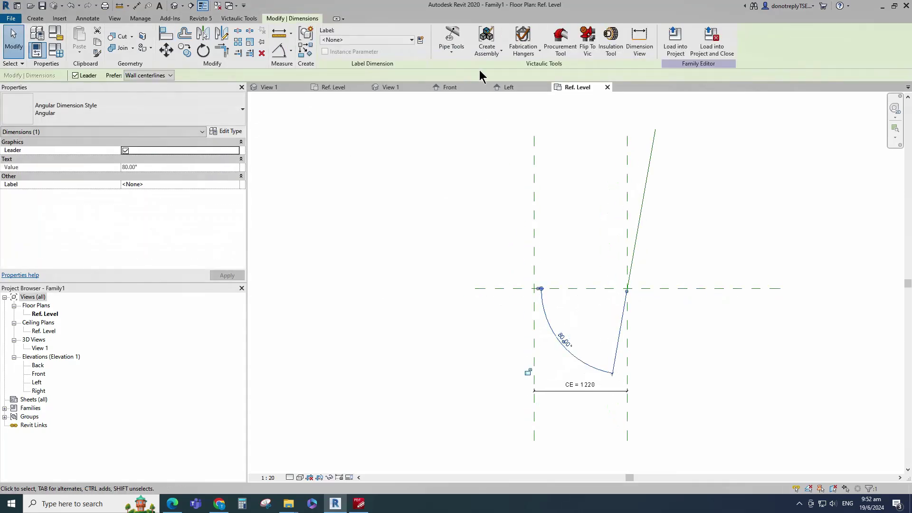
click(420, 40)
text(Angl)
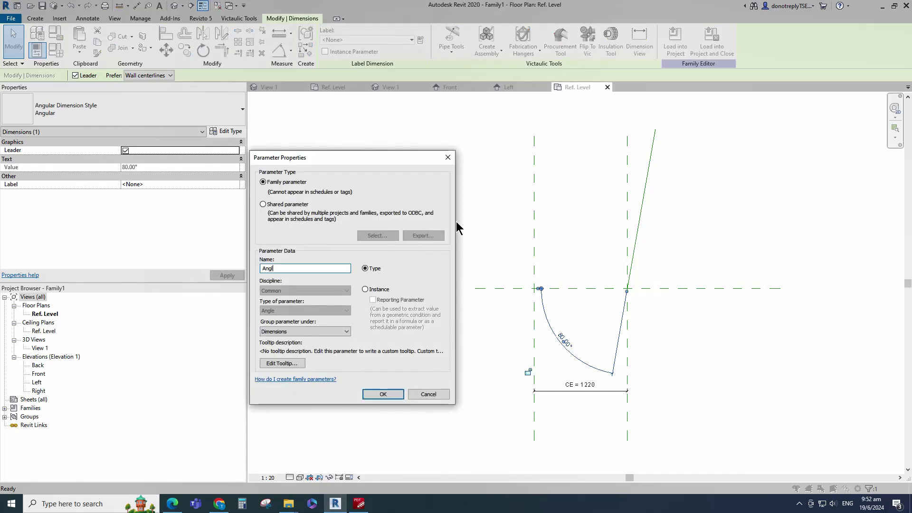
text(e)
click(365, 289)
click(302, 331)
scroll(293, 240, down, 5)
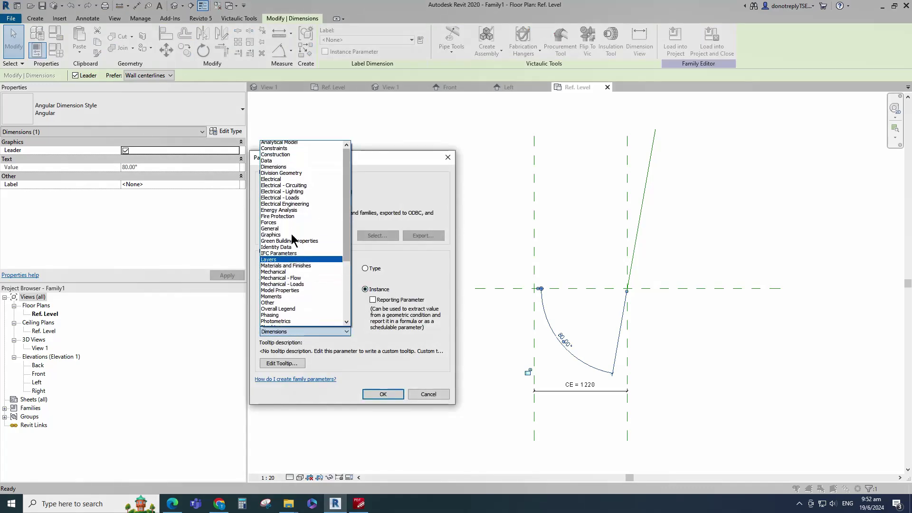
click(280, 166)
click(383, 394)
click(697, 359)
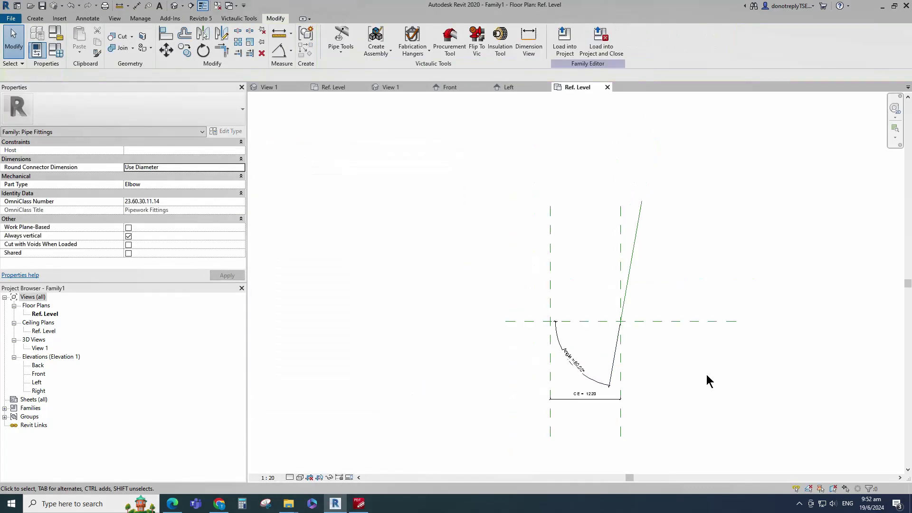
- Test the Angle parameter at 90° in the family types and set it back to 80°
click(55, 49)
text(9)
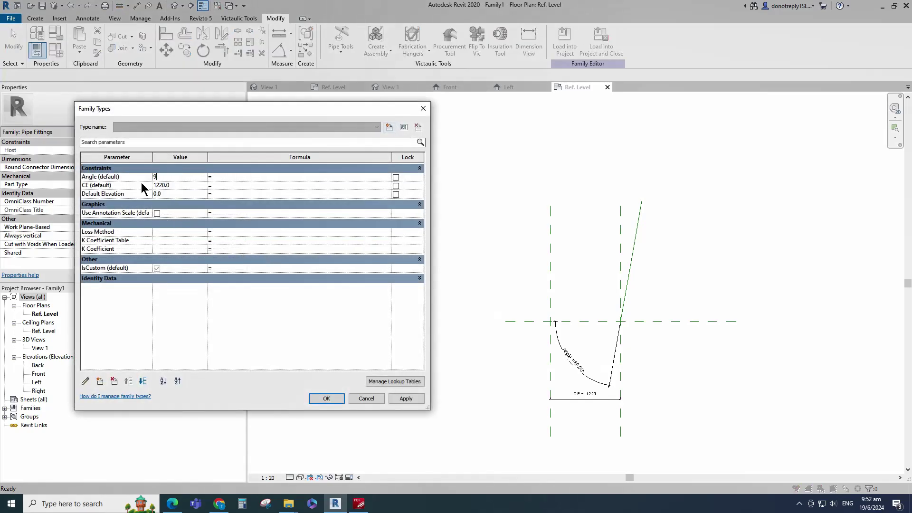
text(0)
click(406, 398)
click(186, 177)
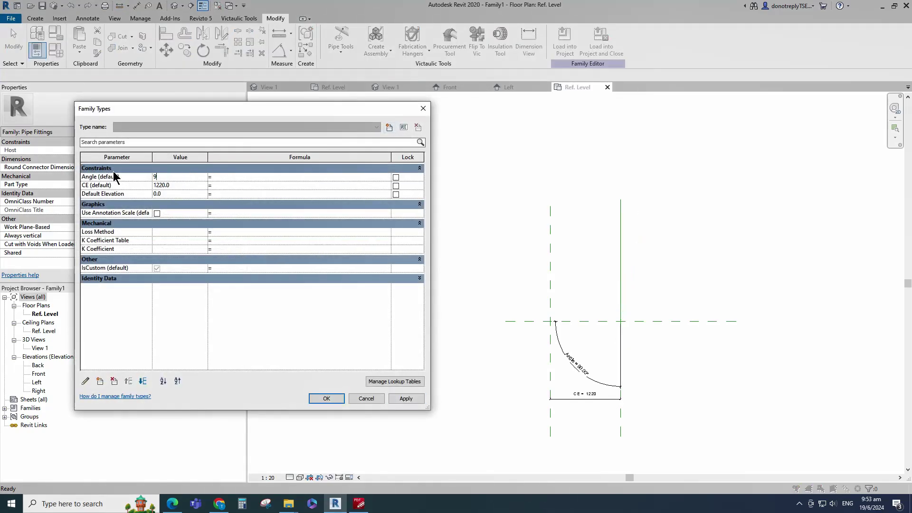
click(400, 399)
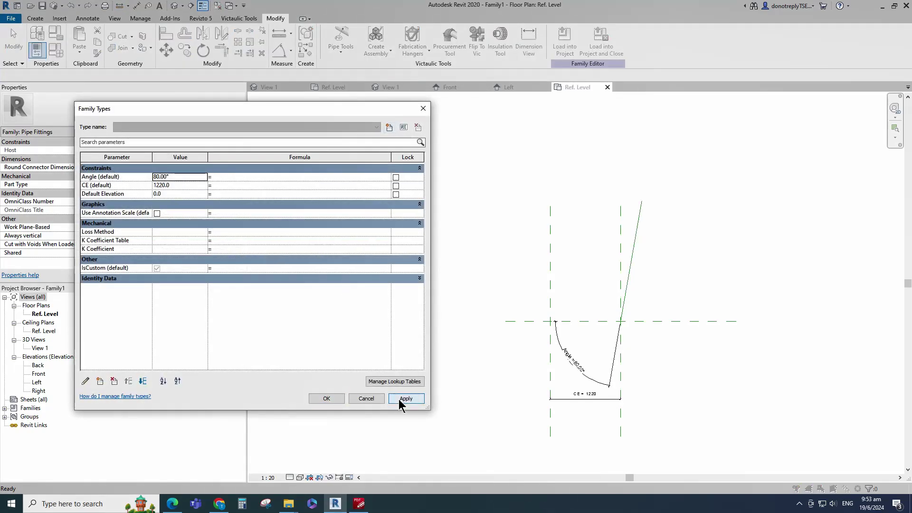
click(326, 399)
- Mirror the slanted reference line about the Center (Left/Right) plane, keeping the original
scroll(688, 267, up, 3)
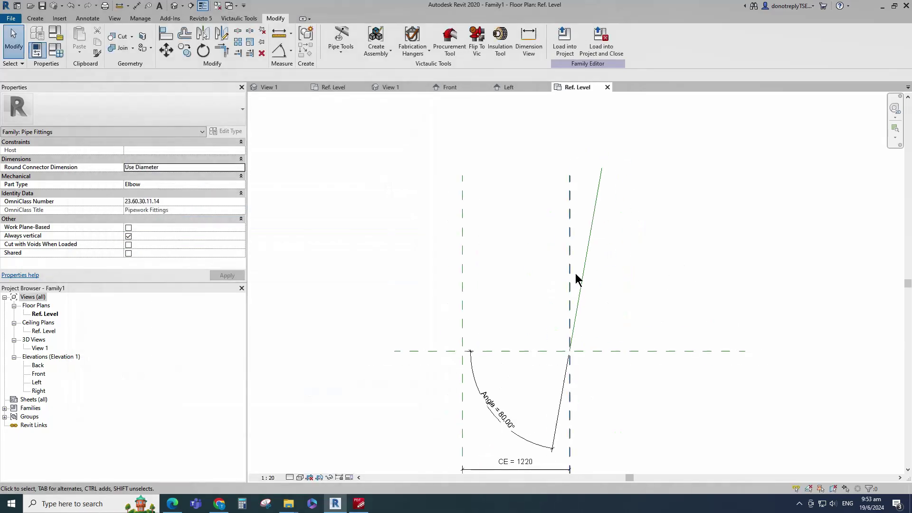
click(589, 238)
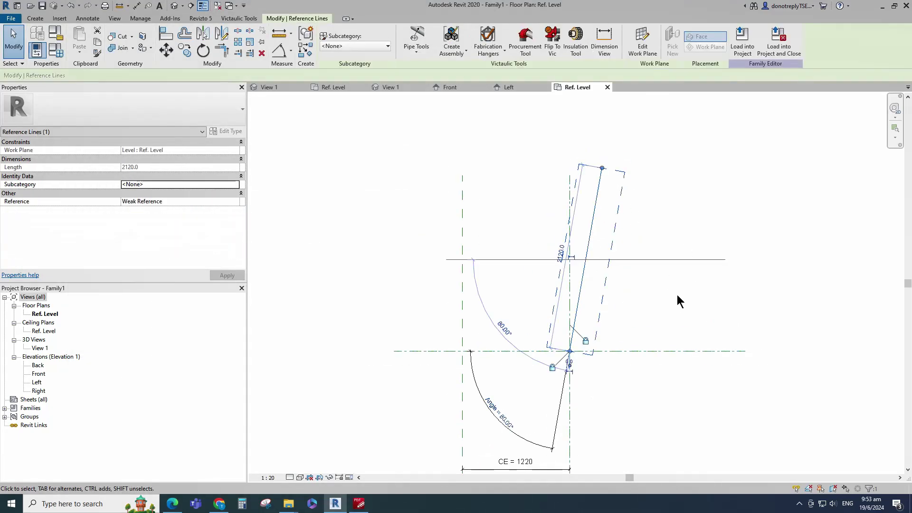
click(203, 33)
click(570, 210)
click(665, 260)
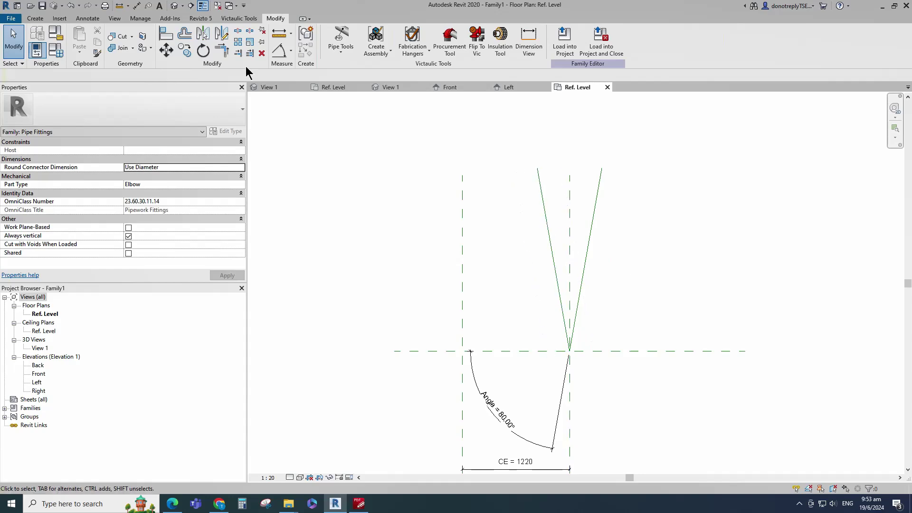
- Add an angular dimension between the slanted reference line and its mirrored copy near their upper ends
click(280, 50)
click(590, 228)
click(546, 219)
click(560, 202)
key(Escape)
key(Escape)
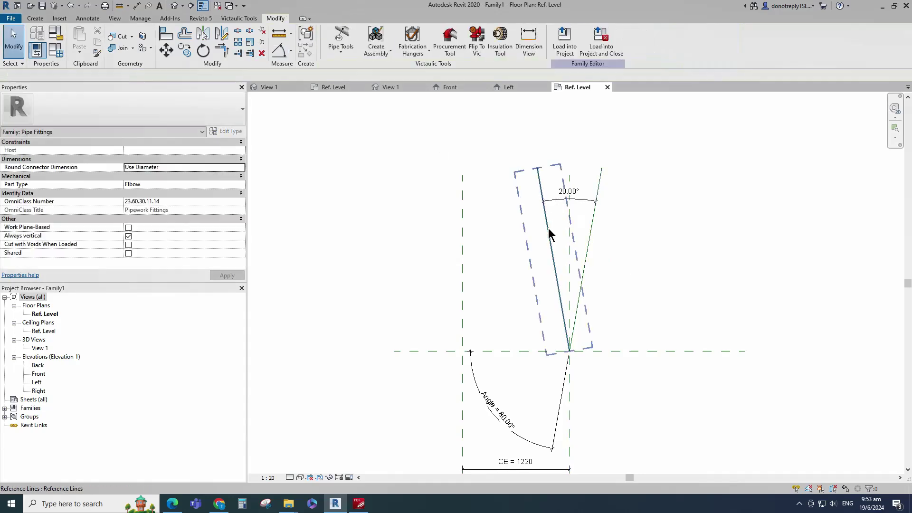
- Set the angle between the slanted reference line and its mirrored copy to 90° by moving the mirrored line
click(548, 229)
click(568, 192)
text(90)
key(Return)
click(669, 258)
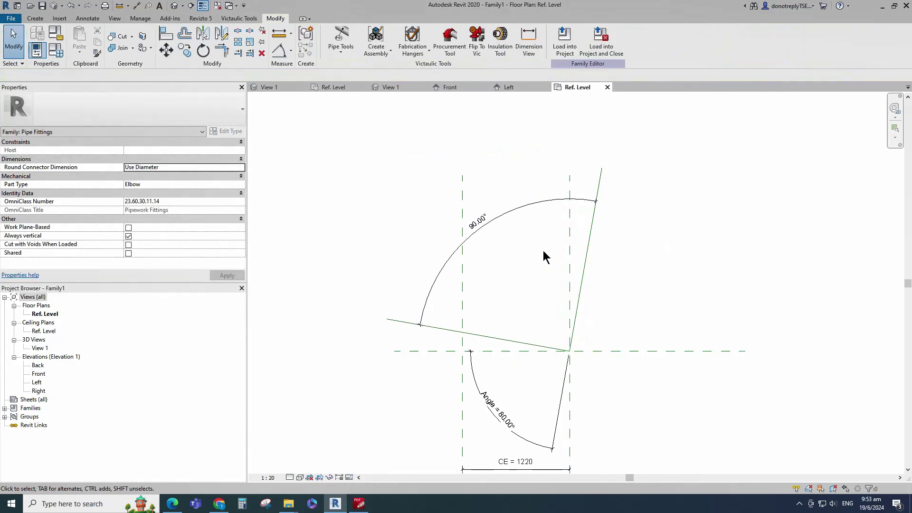
click(482, 227)
click(658, 283)
- Add a parallel reference line above the rotated reference line by picking it with an offset of 1220
click(493, 338)
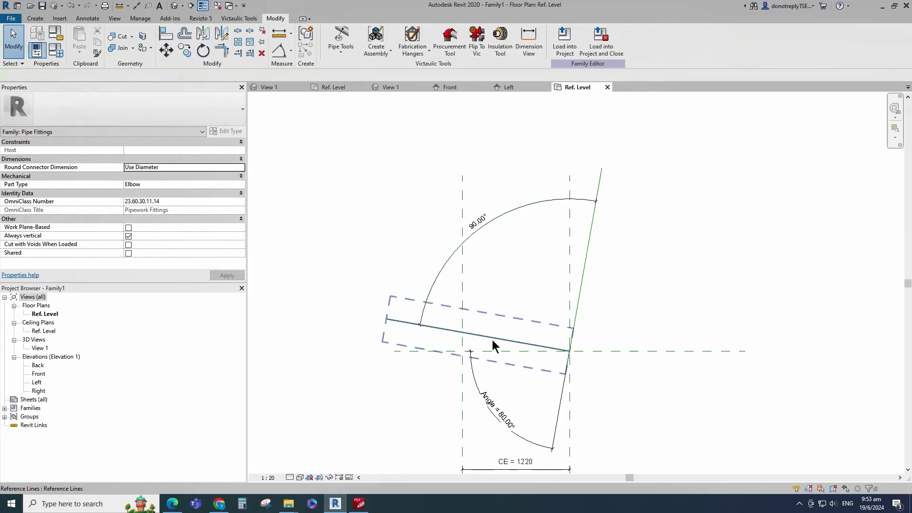
click(492, 345)
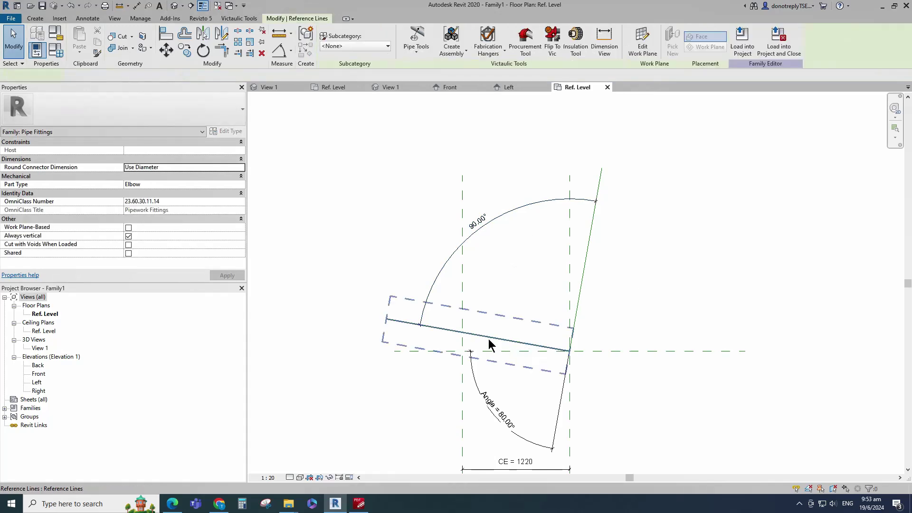
click(304, 52)
text(1220.0)
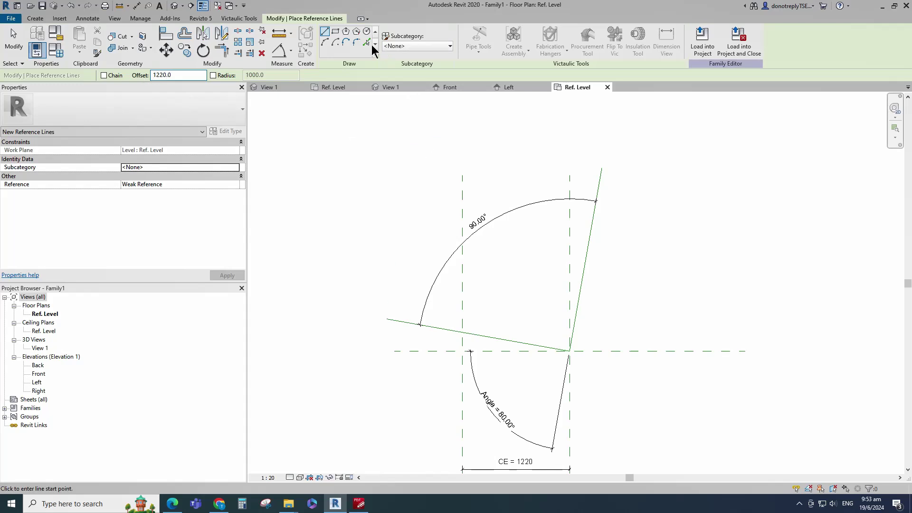
click(367, 43)
click(489, 339)
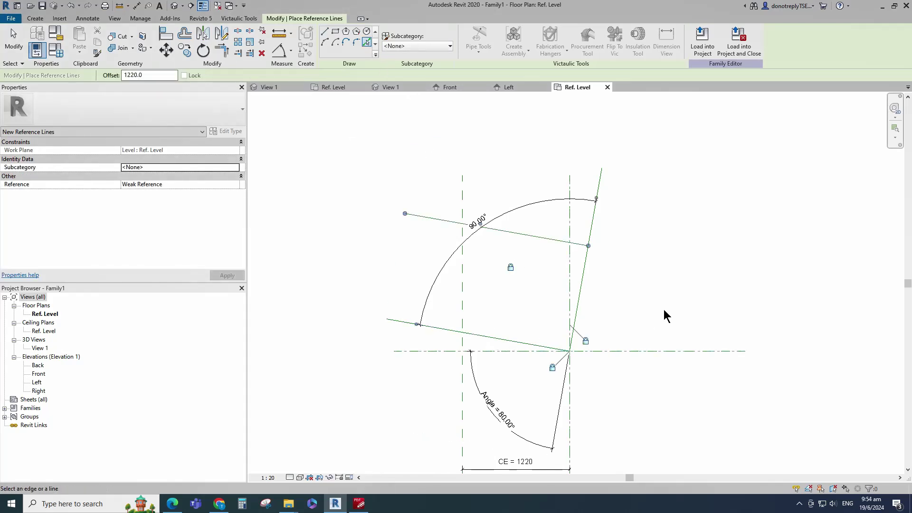
- Add an aligned dimension between the rotated reference line and its parallel offset line near their outer ends
click(291, 50)
click(306, 65)
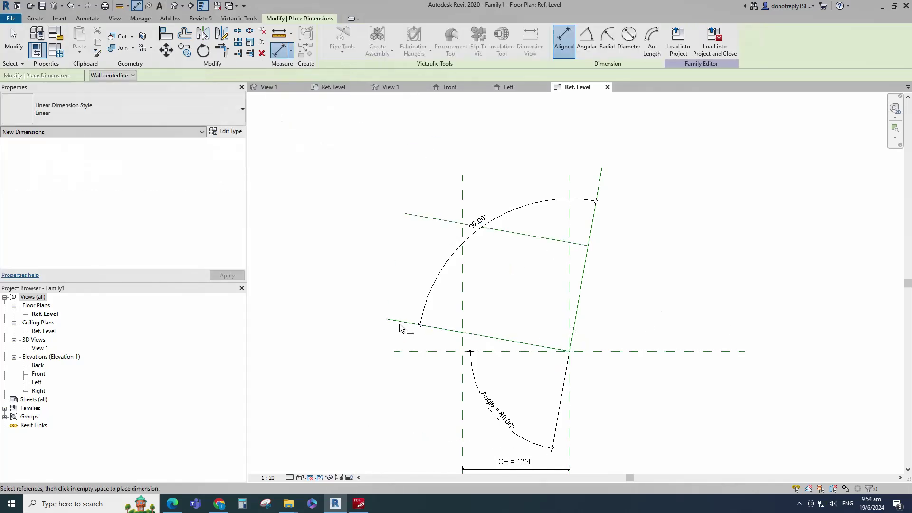
click(408, 323)
click(431, 218)
scroll(406, 252, up, 1)
click(406, 252)
scroll(427, 235, down, 2)
key(Escape)
key(Escape)
- Label the dimension between the two parallel reference lines with the existing CE parameter
click(411, 247)
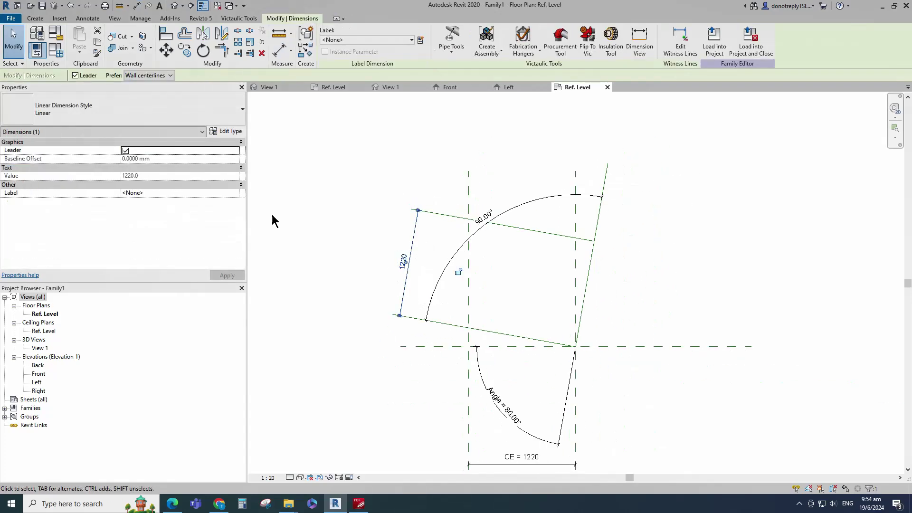
click(234, 193)
click(133, 210)
click(316, 229)
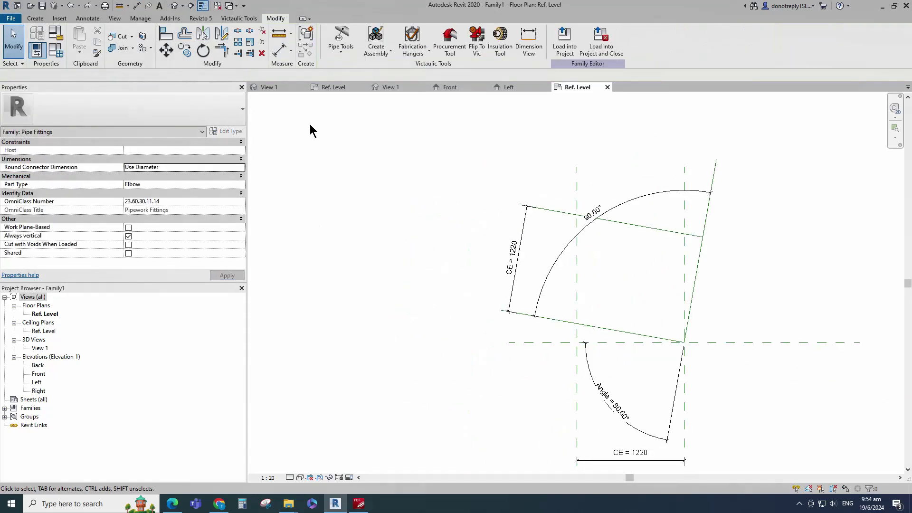
- Add an angular dimension between the offset reference line and the steep slanted reference line, placed outside the existing arc
click(291, 50)
click(309, 87)
click(619, 222)
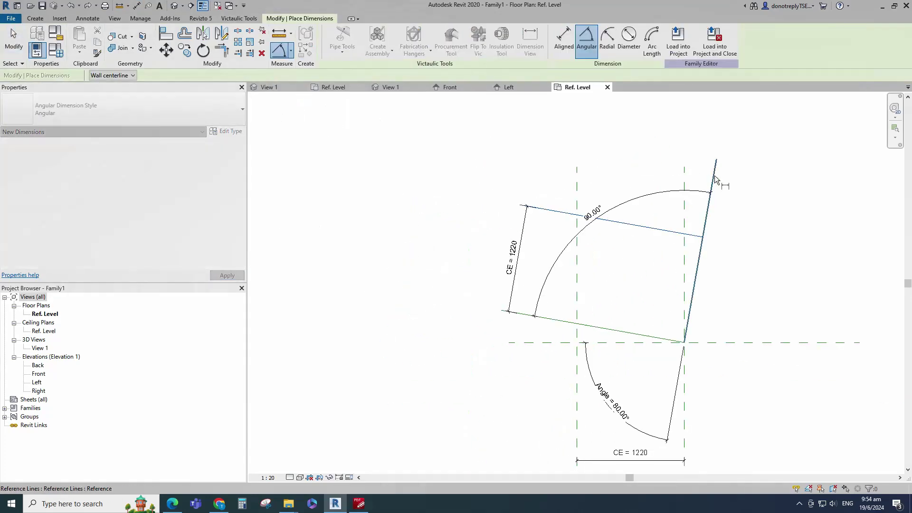
click(713, 178)
click(588, 127)
scroll(572, 188, down, 1)
key(Escape)
key(Escape)
scroll(520, 203, down, 2)
scroll(420, 178, up, 1)
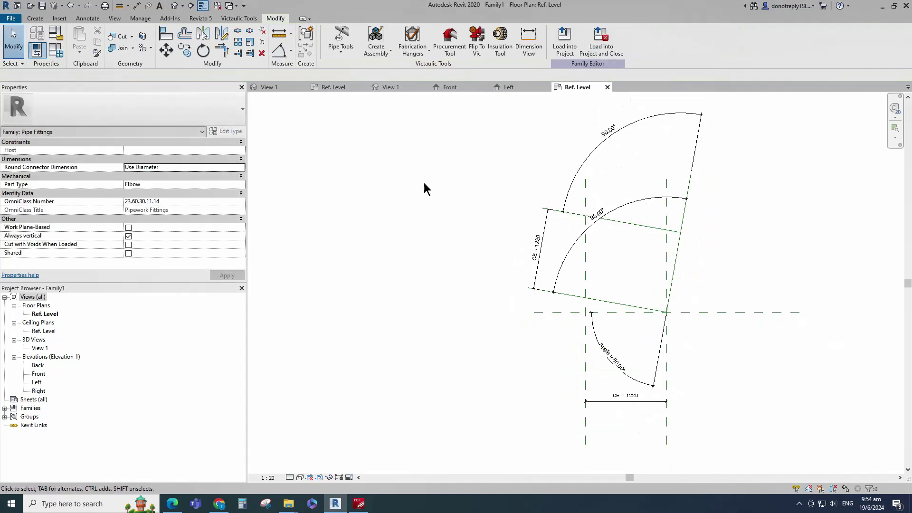
- Test the Angle parameter at 90° in the family types, then restore it to 80° and close the dialog
scroll(369, 165, up, 1)
click(55, 49)
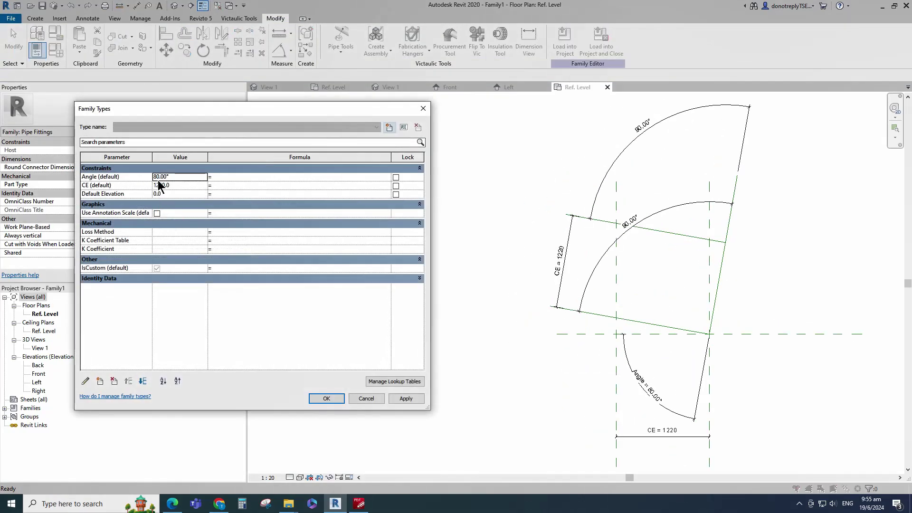
click(405, 399)
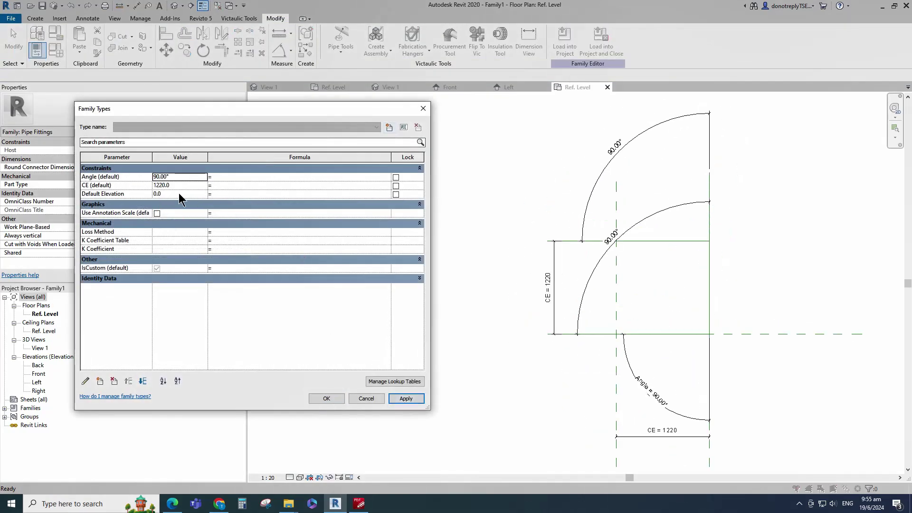
click(400, 398)
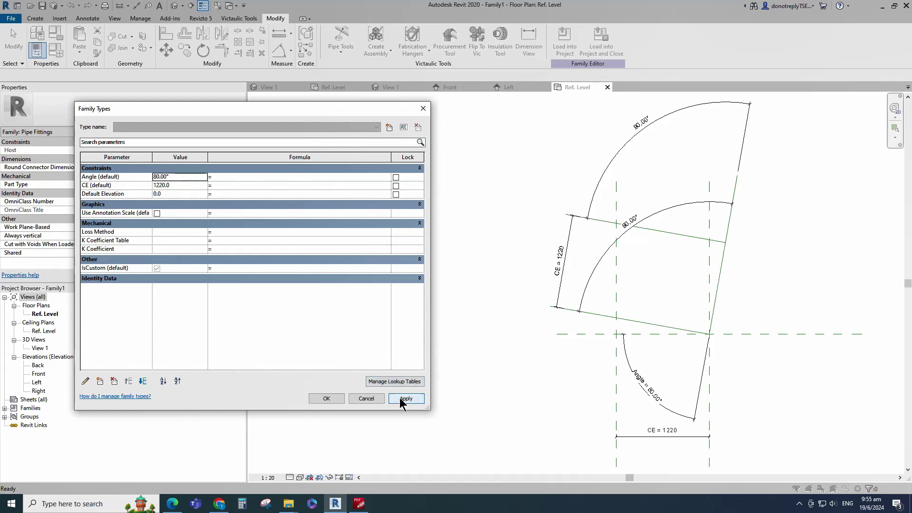
click(326, 398)
- Rotate a copy of the lower reference line 40° clockwise about the intersection of the center reference planes
click(535, 326)
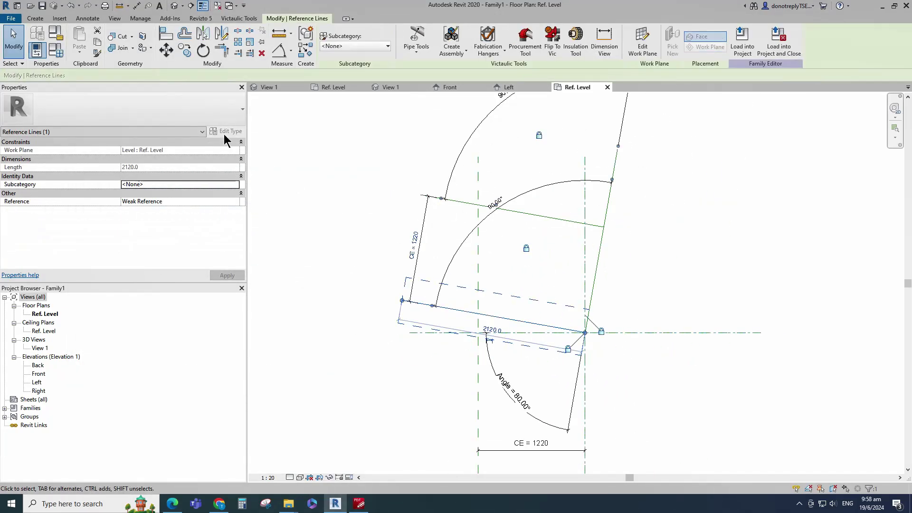
key(r)
key(o)
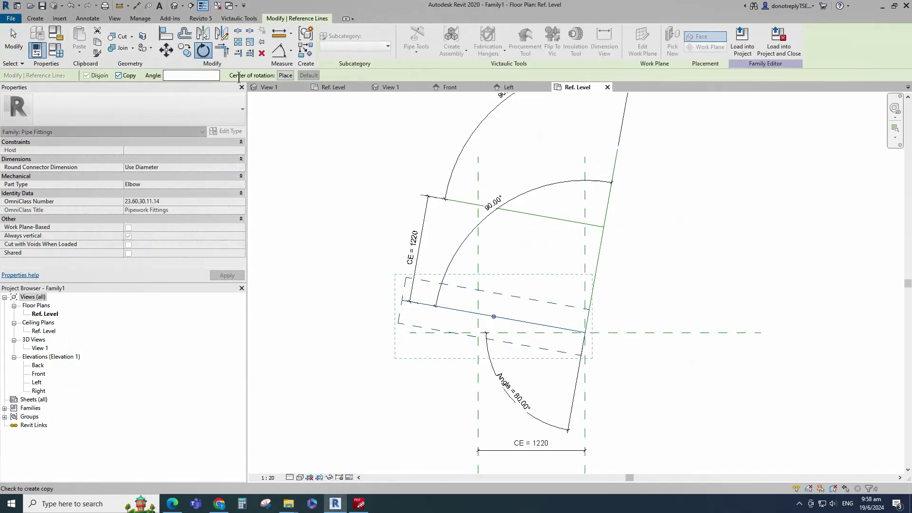
click(285, 75)
click(586, 333)
click(499, 317)
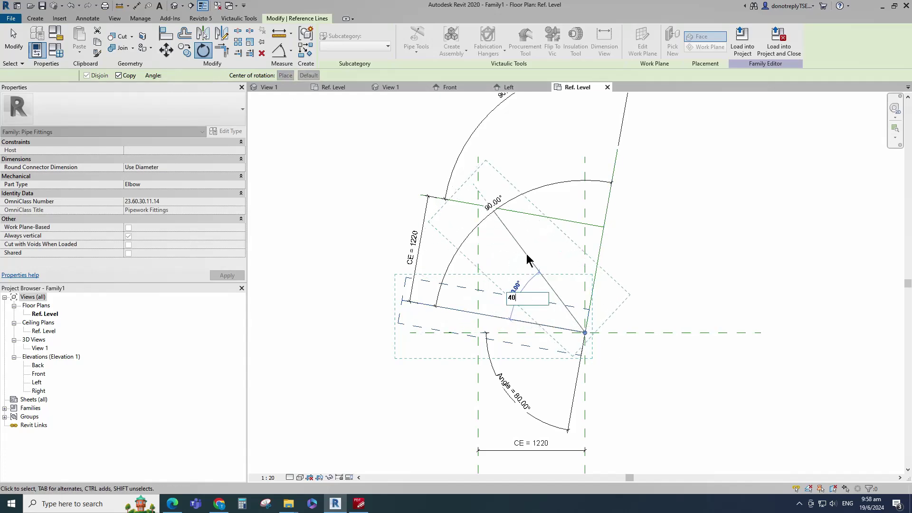
click(527, 255)
click(615, 373)
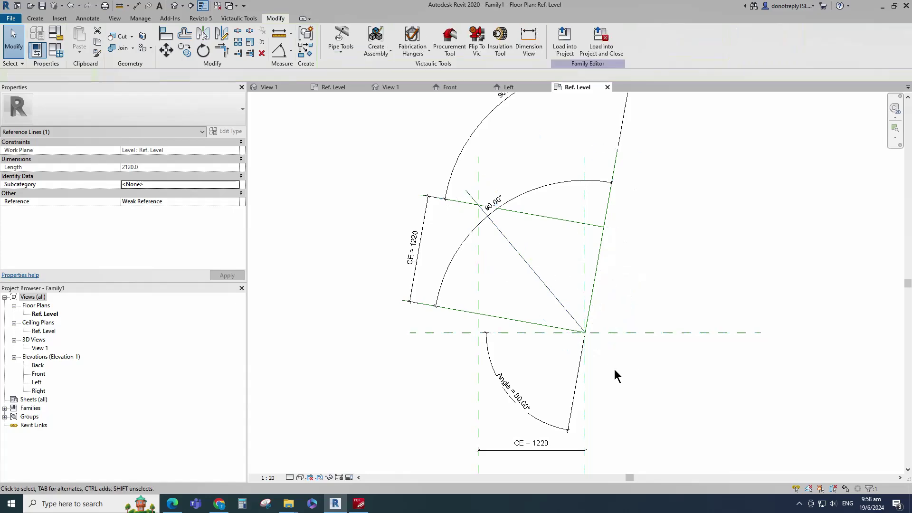
- Add an angular dimension between the rotated copy and the lower reference line, inside the 90° arc
click(285, 55)
click(512, 245)
click(480, 314)
scroll(493, 268, up, 2)
click(484, 257)
scroll(500, 266, down, 2)
key(Escape)
key(Escape)
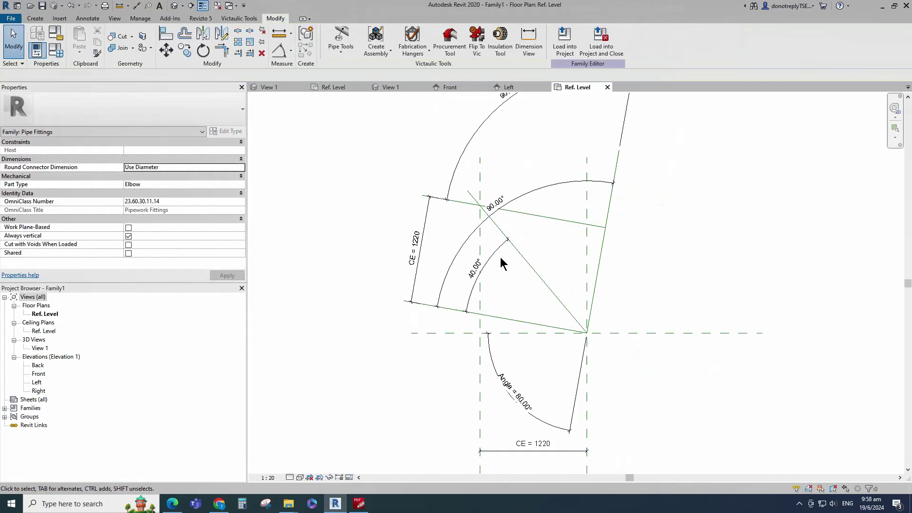
- Label the new angular dimension with a new instance parameter named Angle1
click(499, 247)
click(420, 40)
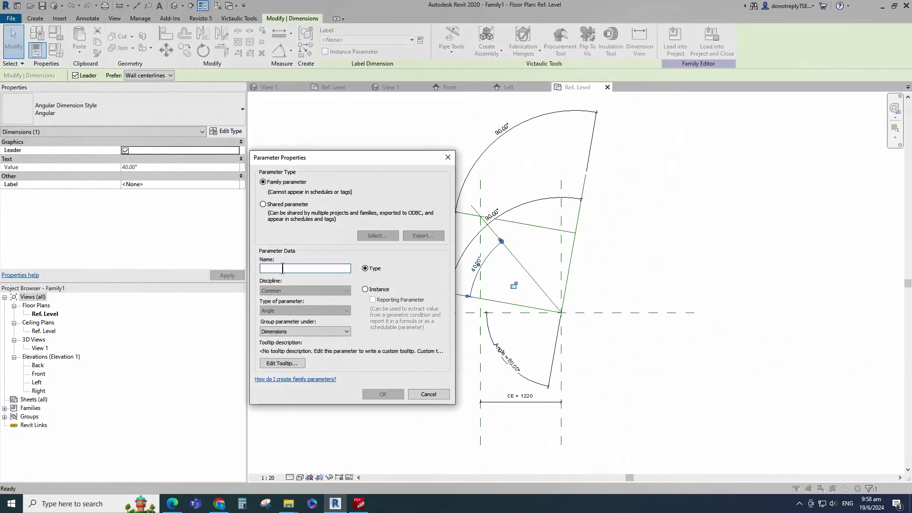
text(Angle1)
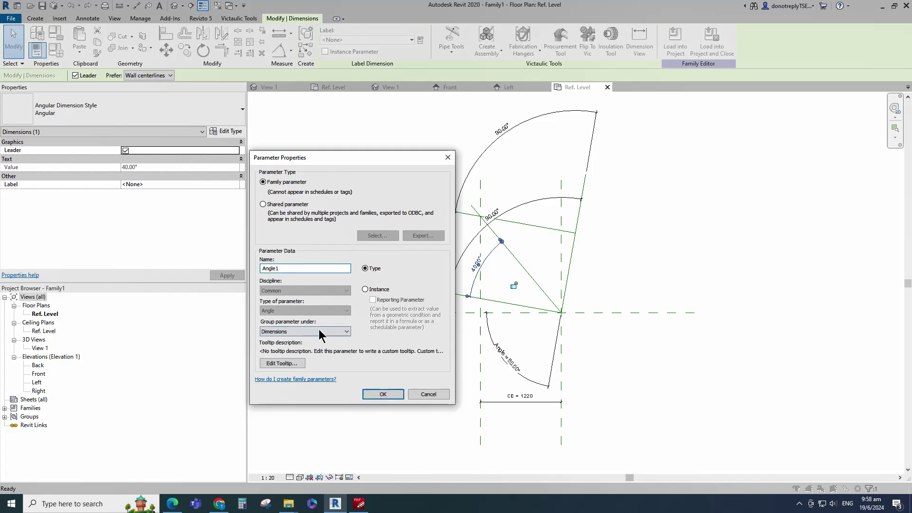
click(318, 330)
scroll(301, 213, up, 2)
click(285, 166)
click(365, 288)
click(383, 394)
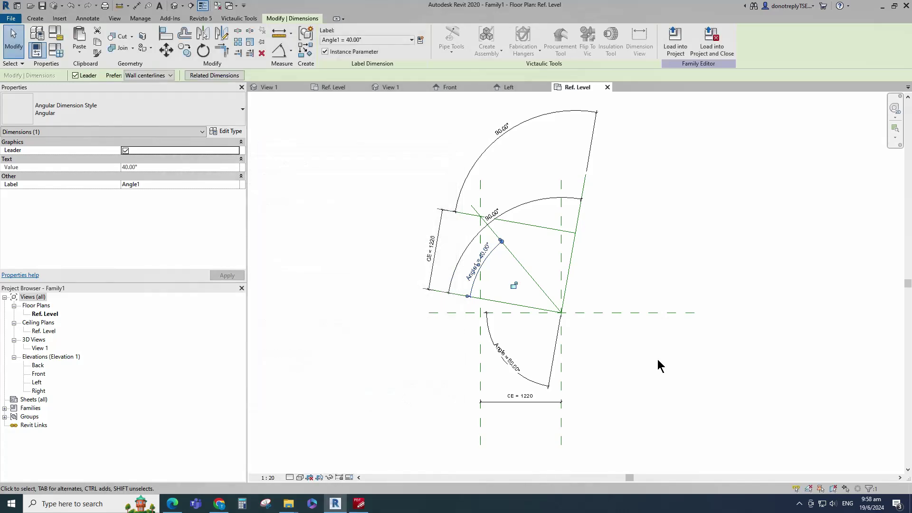
click(658, 359)
- Add a reference plane offset 915 above the Center (Front/Back) plane
scroll(469, 305, up, 2)
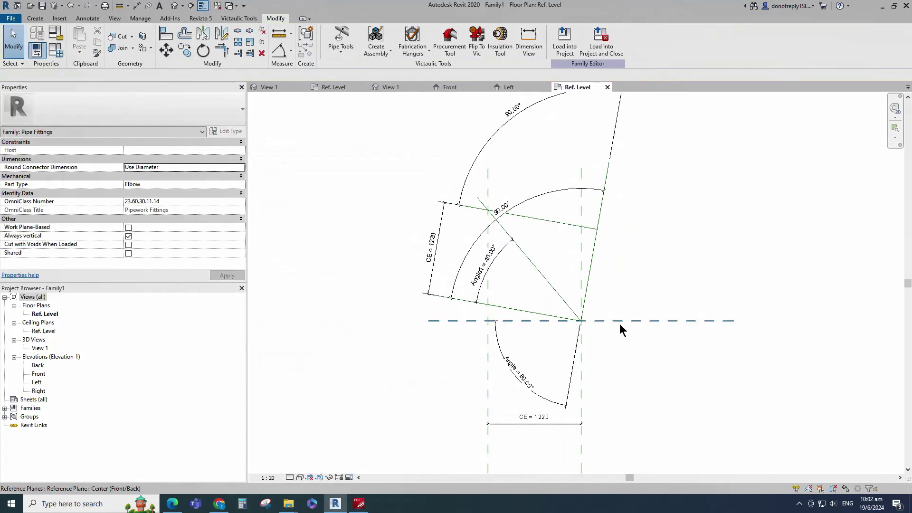
click(619, 321)
click(305, 52)
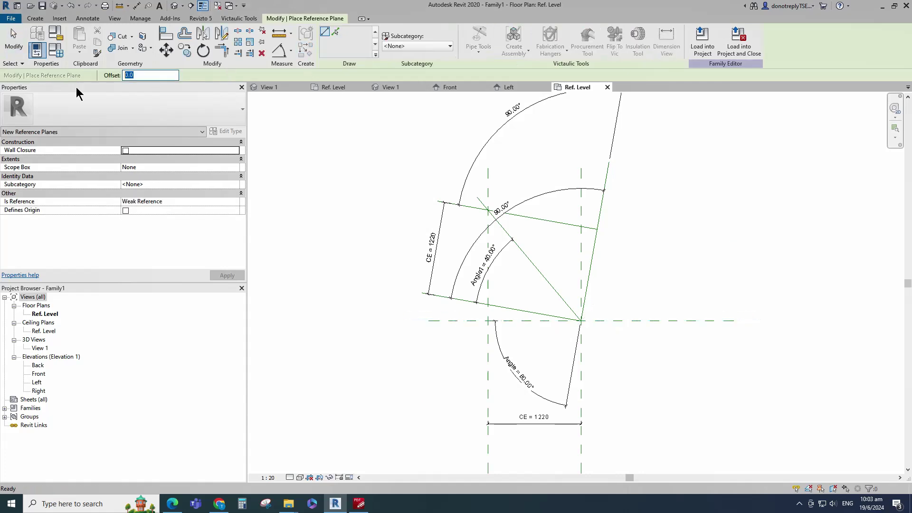
text(915)
click(335, 32)
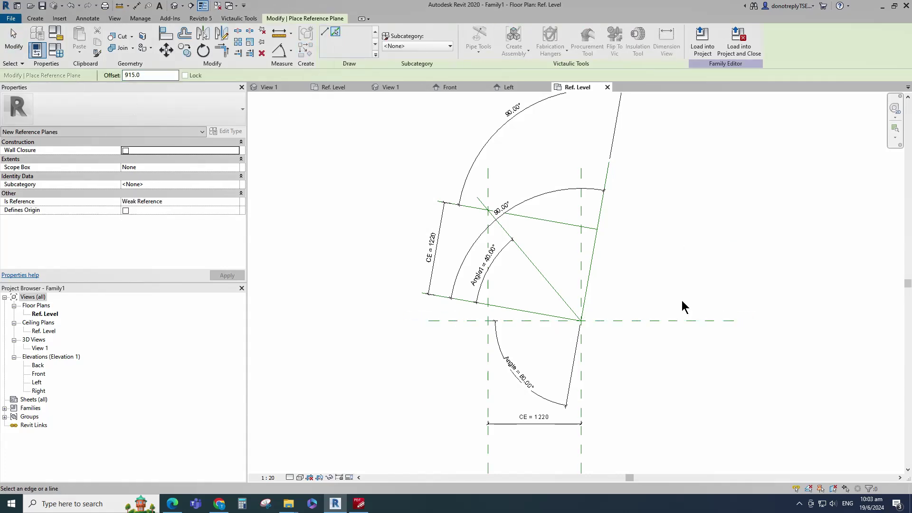
click(658, 322)
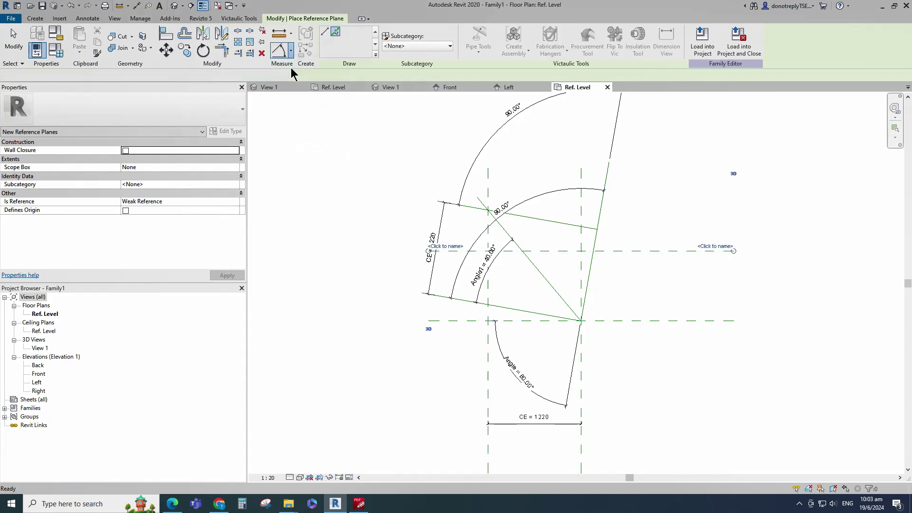
- Add an aligned dimension between the Center (Front/Back) plane and the offset reference plane, beside their outer ends
click(283, 51)
click(429, 320)
click(389, 255)
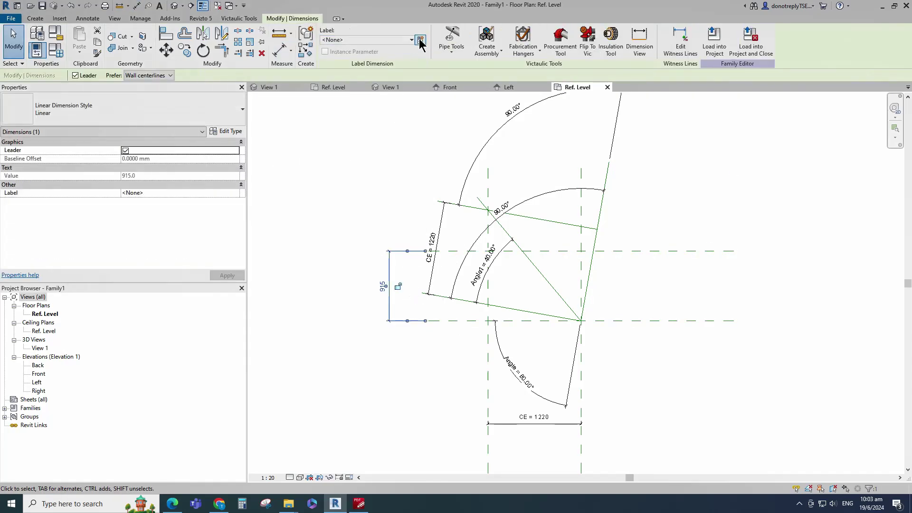
- Label the dimension between the two horizontal reference planes with a new instance parameter named R
click(421, 40)
text(R)
click(280, 331)
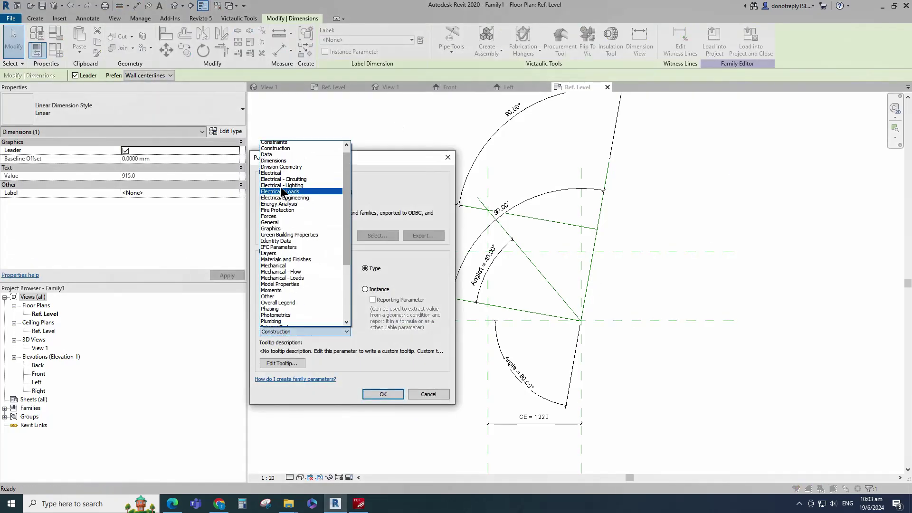
click(280, 166)
click(365, 289)
click(382, 394)
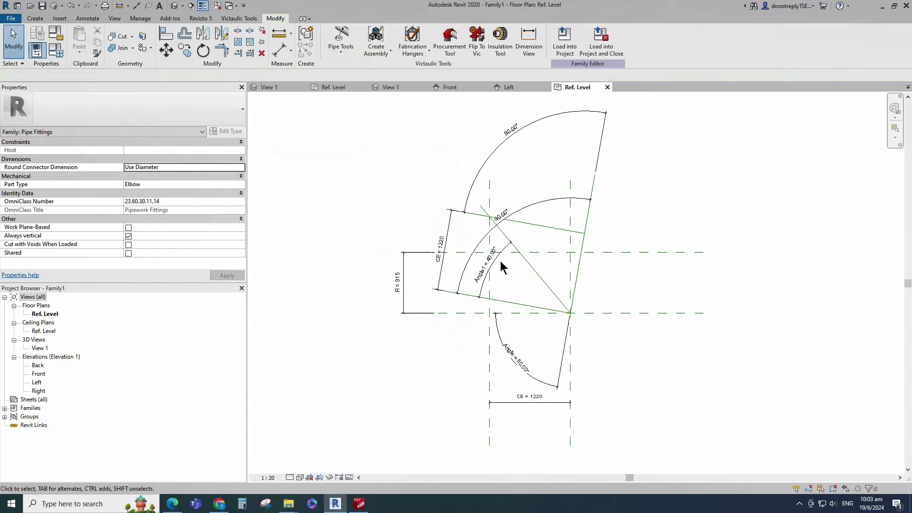
- Draw a vertical reference line from the intersection of the diagonal line and offset plane down past the Center (Front/Back) plane
scroll(546, 285, up, 2)
click(532, 263)
key(c)
key(s)
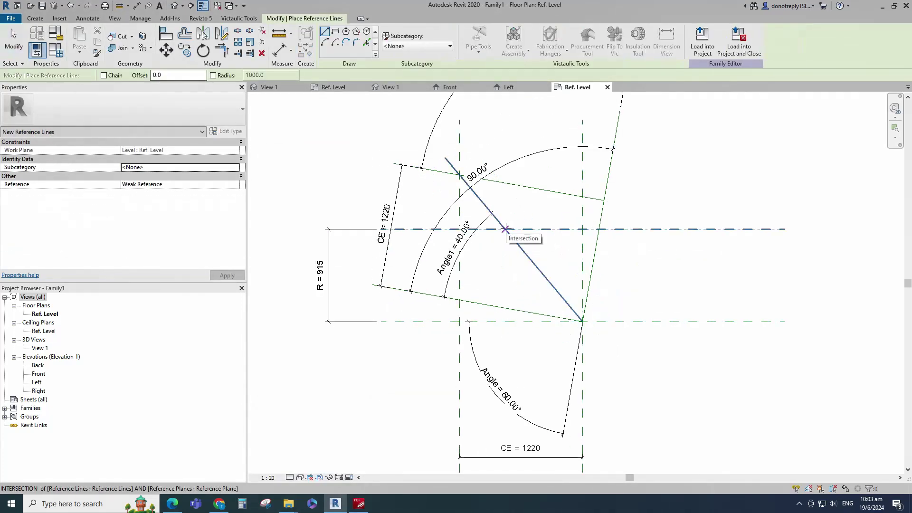
click(505, 230)
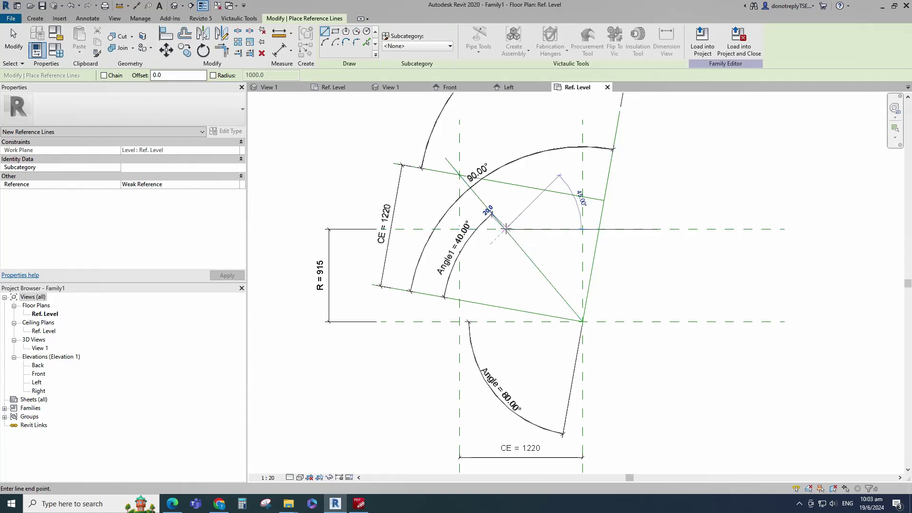
click(505, 338)
key(Escape)
key(Escape)
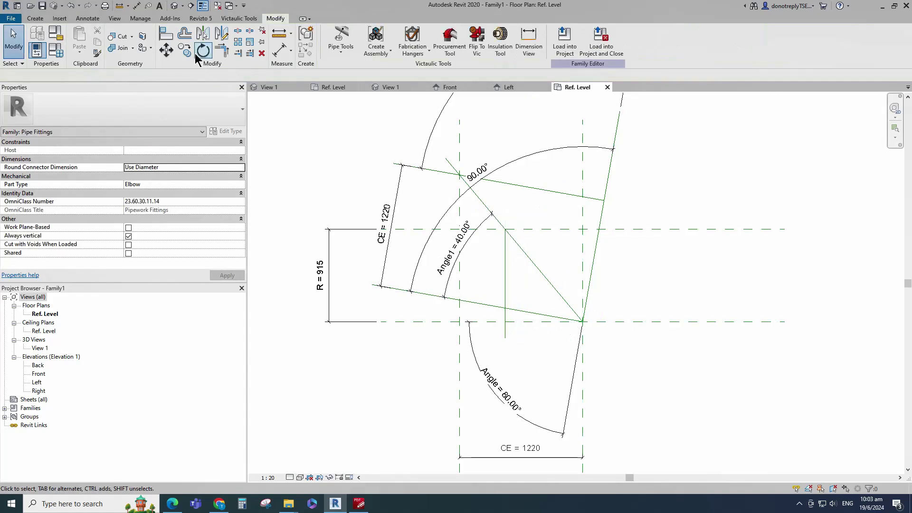
- Align the upper end of the vertical reference line with the offset reference plane
key(a)
key(l)
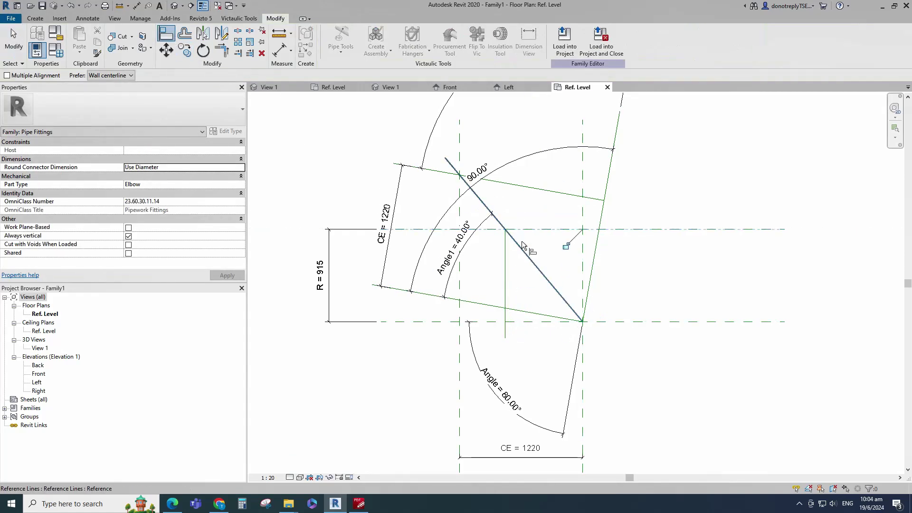
key(Escape)
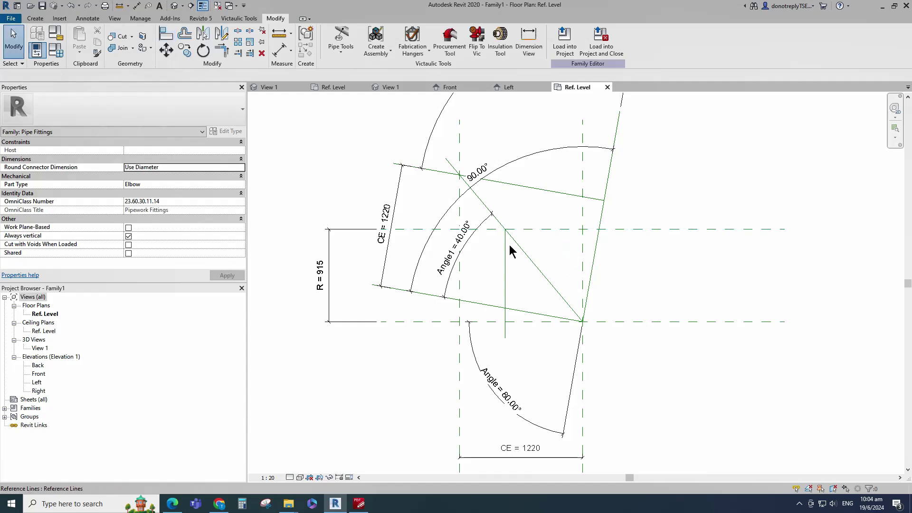
- Trim the diagonal reference line to a corner with the upper end of the vertical reference line
click(221, 50)
click(516, 242)
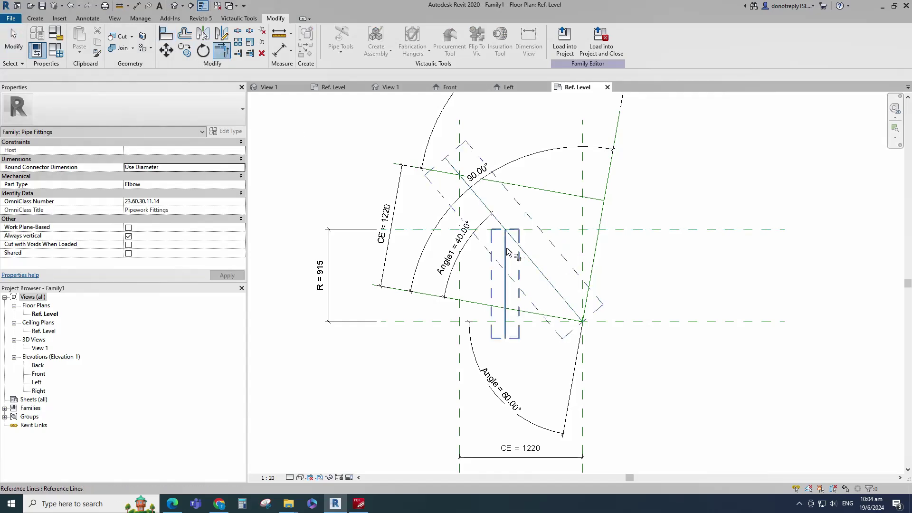
click(506, 251)
key(Escape)
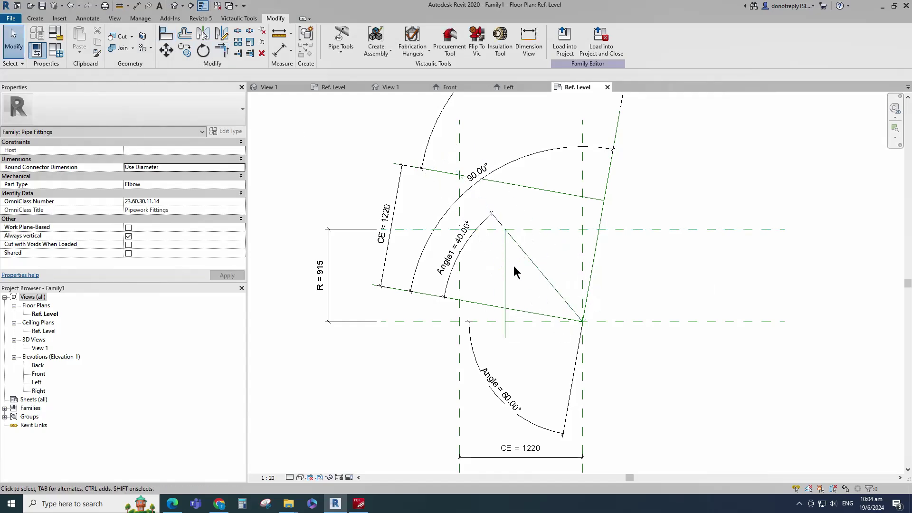
- Add an angular dimension between the diagonal reference line and the vertical reference line below their shared upper corner
click(291, 51)
click(304, 88)
click(546, 279)
click(505, 304)
scroll(530, 354, up, 1)
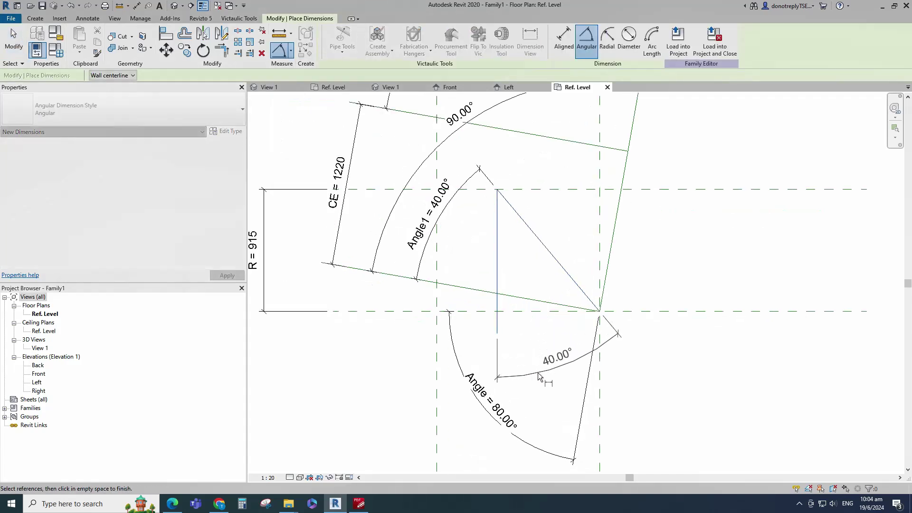
click(541, 379)
key(Escape)
- Label the new angular dimension between the diagonal and vertical reference lines with the Angle1 parameter
click(552, 378)
click(235, 185)
click(157, 209)
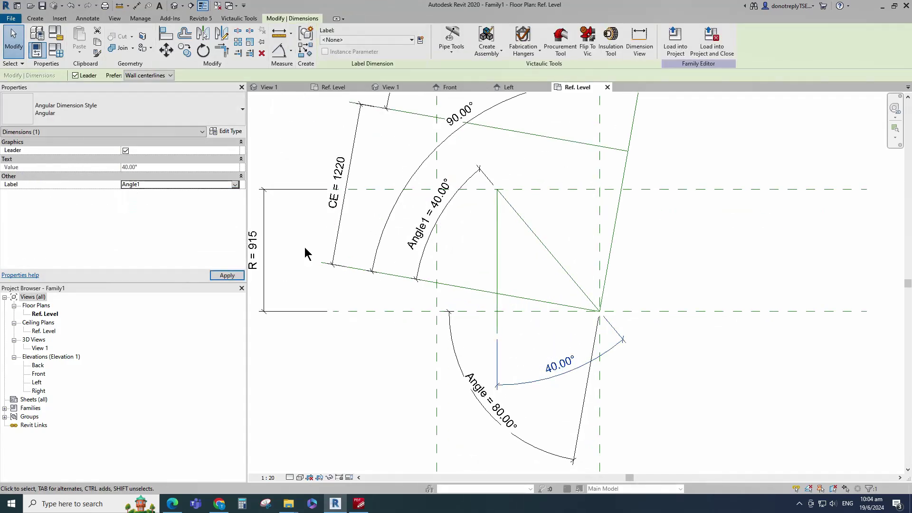
click(305, 248)
- Flex the family by applying an Angle value of 90 degrees, followed by 80 degrees
middle_click(305, 248)
middle_click(305, 248)
click(56, 51)
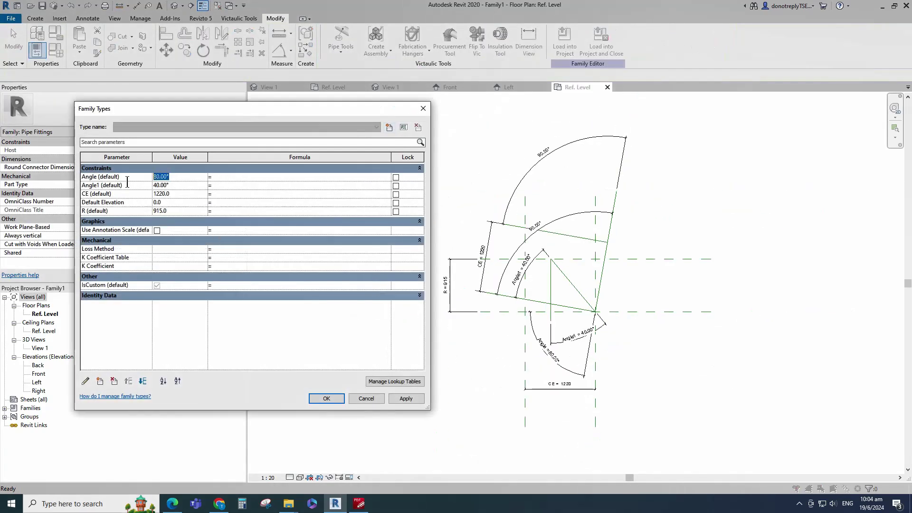
text(90)
click(406, 398)
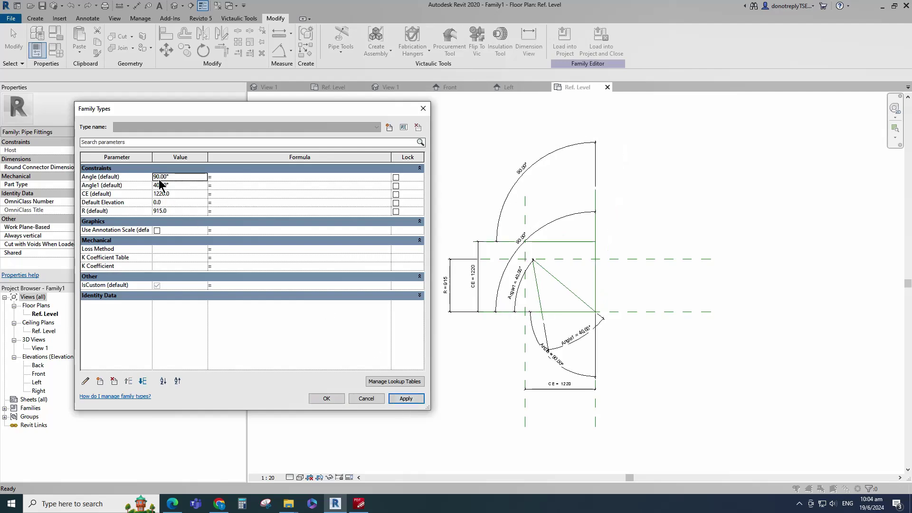
click(161, 177)
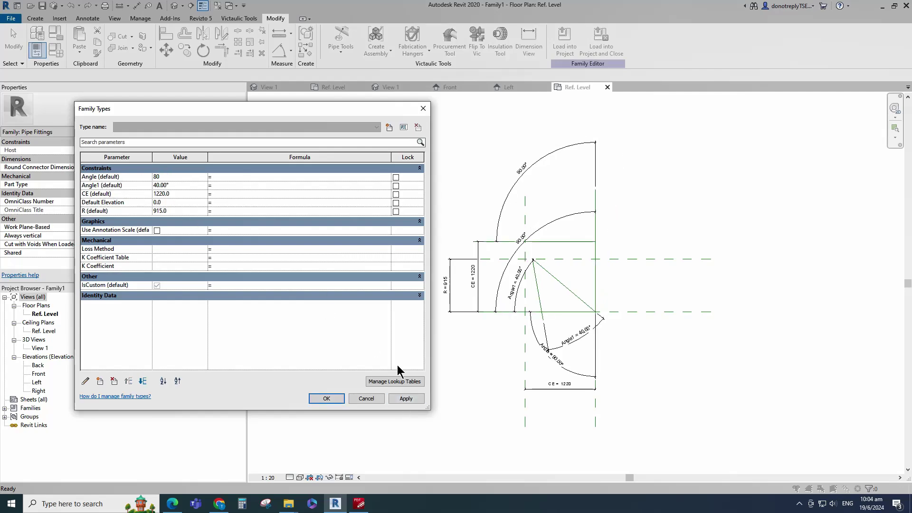
click(398, 398)
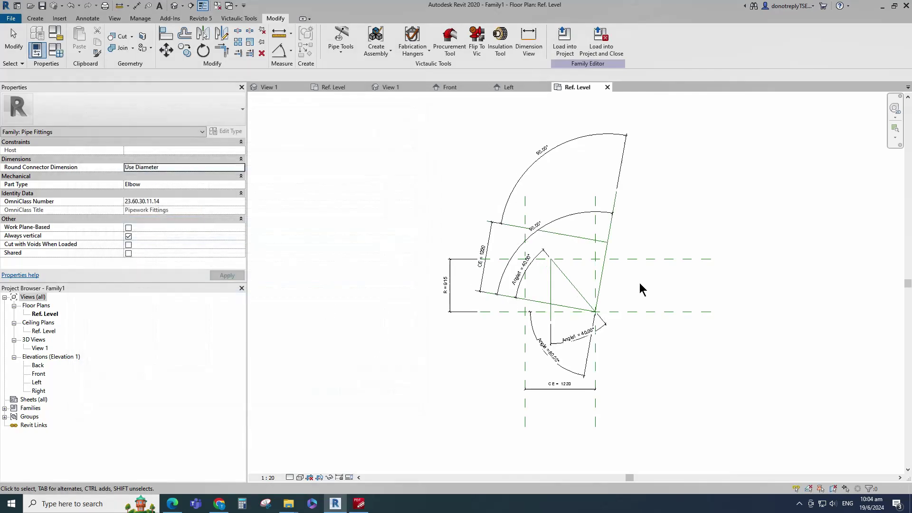
- Rotate a copy of the diagonal reference line about its upper end by about 26 degrees towards the vertical reference line
scroll(640, 287, up, 1)
click(561, 298)
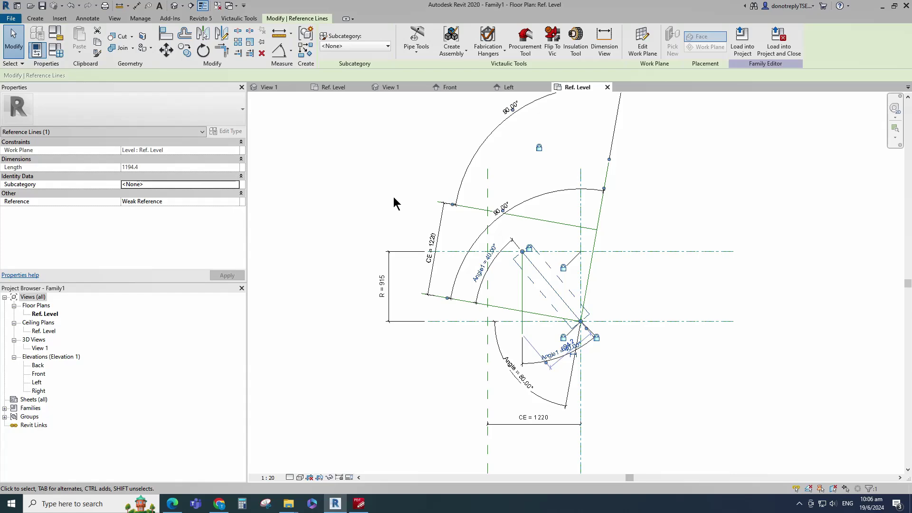
click(203, 52)
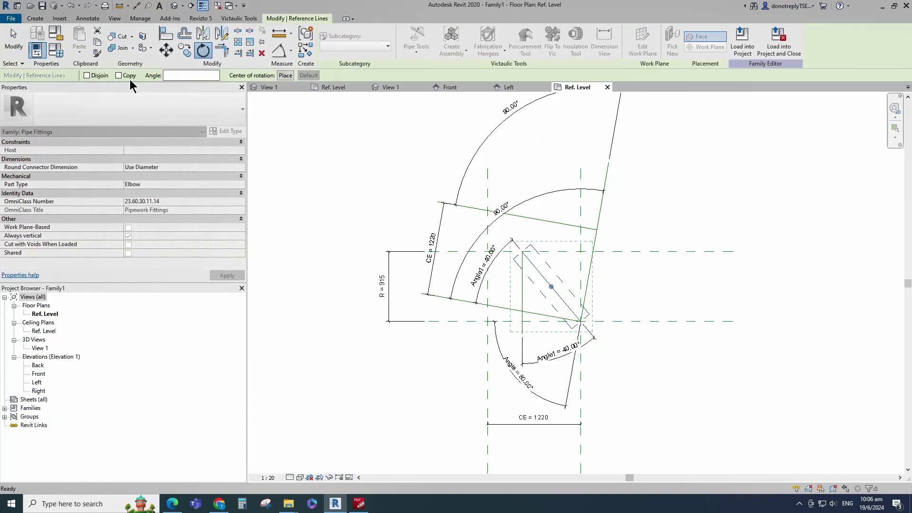
click(285, 75)
scroll(536, 255, up, 2)
click(522, 252)
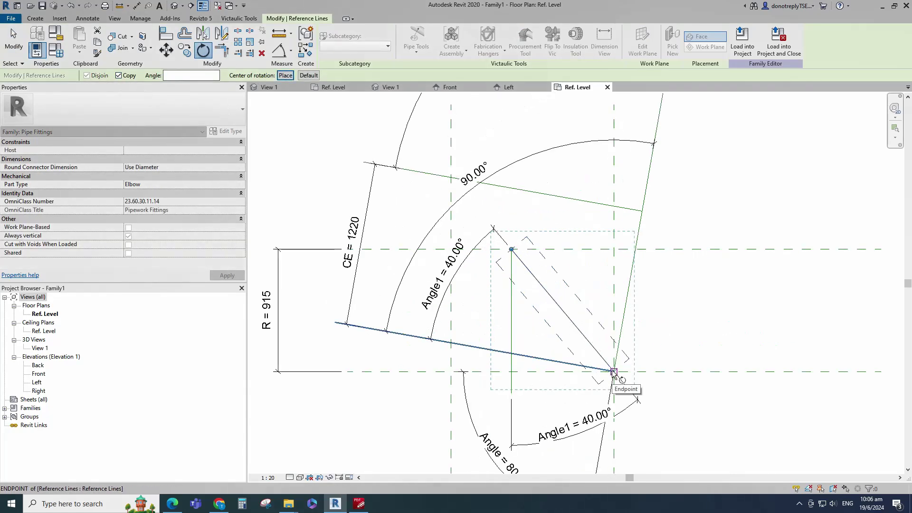
click(614, 371)
click(574, 408)
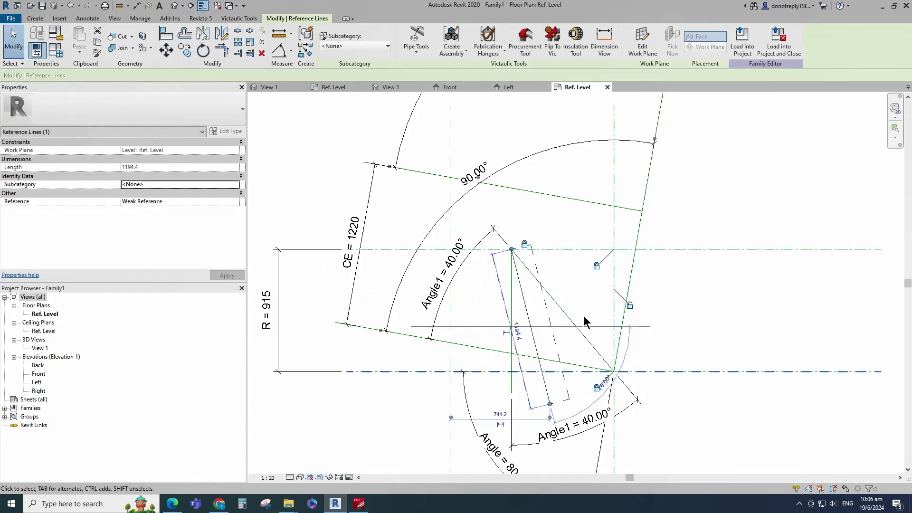
- Mirror the rotated reference line copy about the diagonal reference line, keeping the original
scroll(617, 312, down, 1)
click(668, 305)
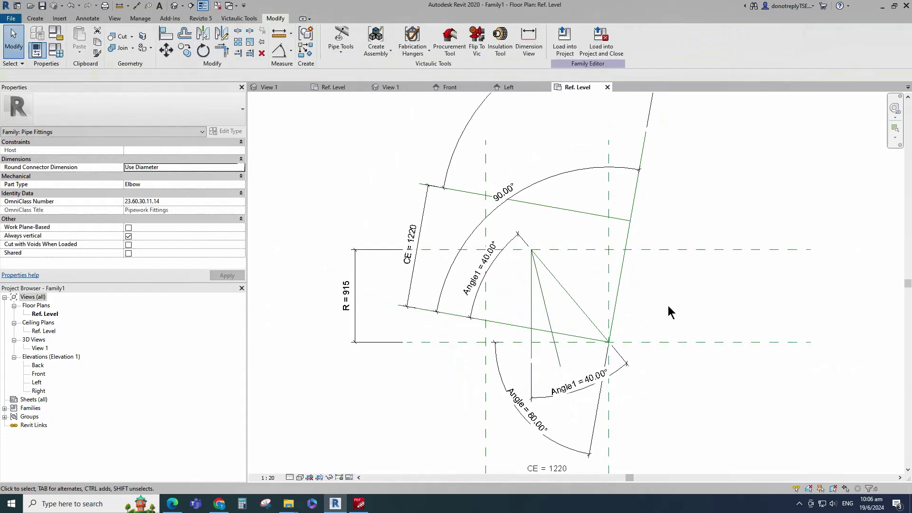
click(550, 311)
click(262, 112)
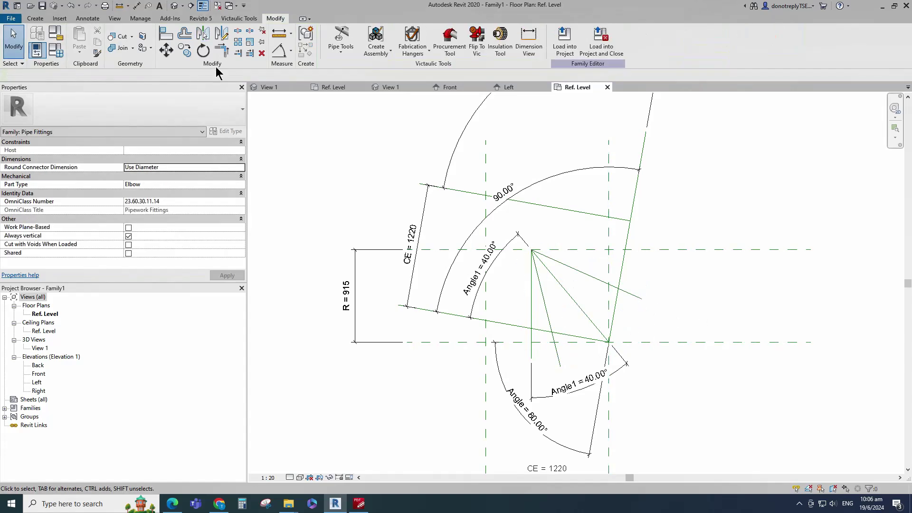
- Add an angular dimension between the rotated reference line copy and the diagonal reference line
click(281, 50)
click(551, 331)
click(583, 312)
scroll(582, 339, up, 1)
scroll(579, 368, up, 1)
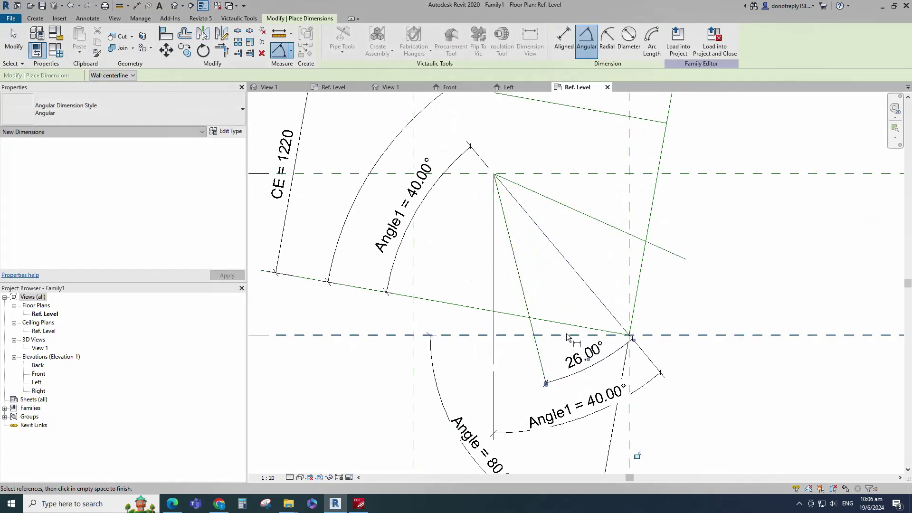
scroll(632, 451, down, 1)
middle_drag(632, 452, 586, 371)
click(541, 356)
key(Escape)
key(Escape)
- Add an angular dimension between the diagonal reference line and the mirrored reference line on its other side
click(280, 50)
click(542, 234)
click(581, 206)
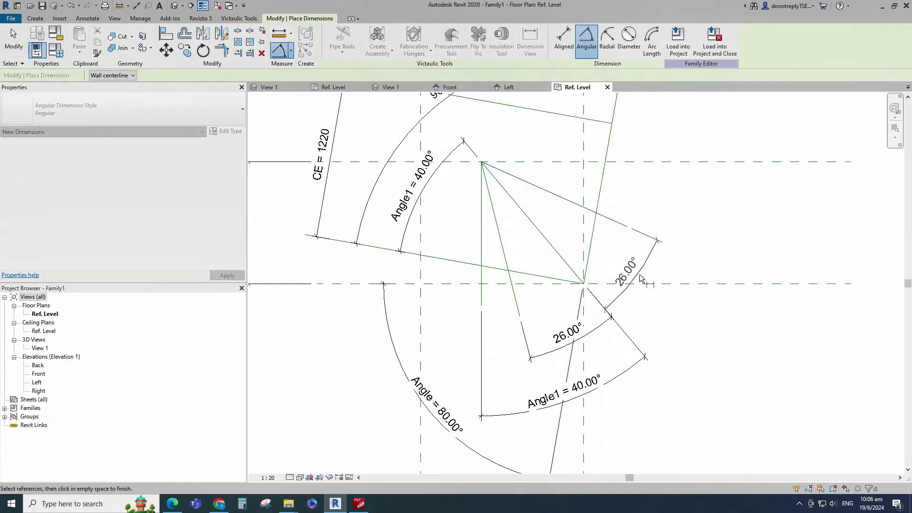
click(645, 293)
key(Escape)
key(Escape)
- Label both unlabelled angular dimensions beside the diagonal with a new instance parameter named Angle2, grouped under Constraints
click(629, 300)
ctrl+click(602, 325)
scroll(700, 335, down, 2)
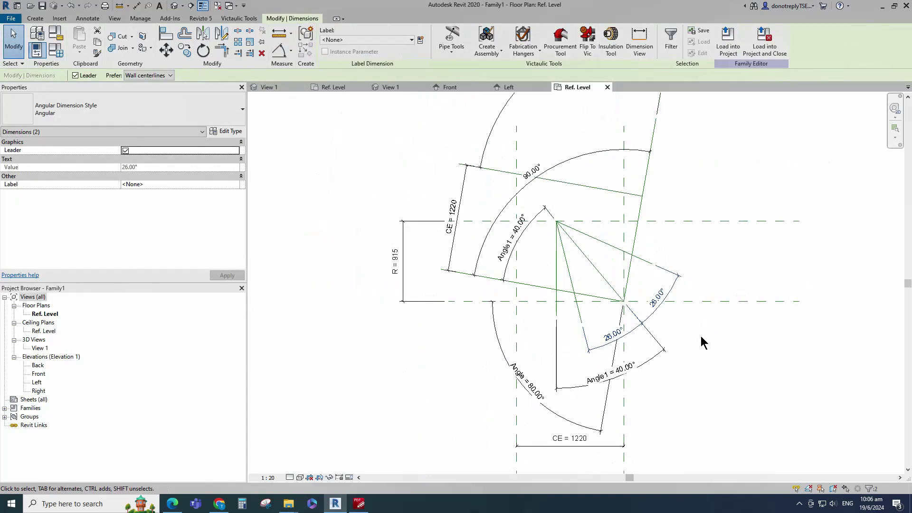
click(420, 40)
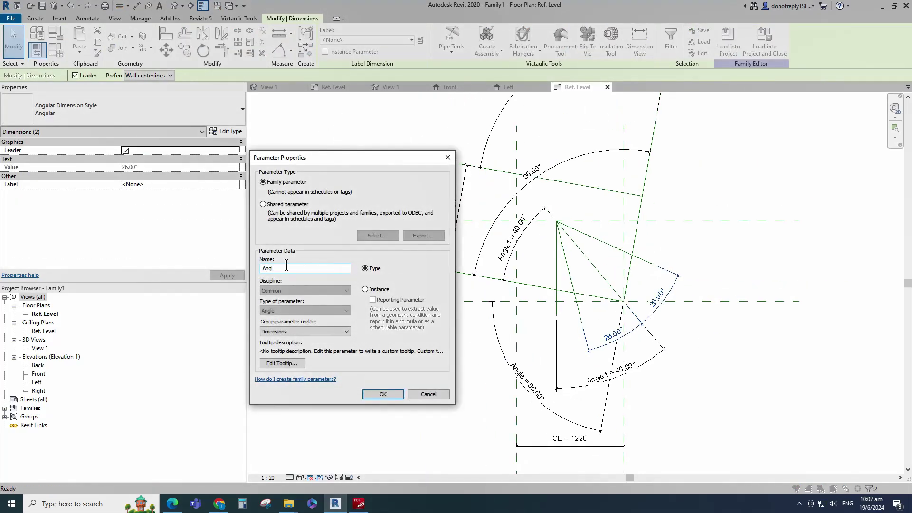
click(365, 289)
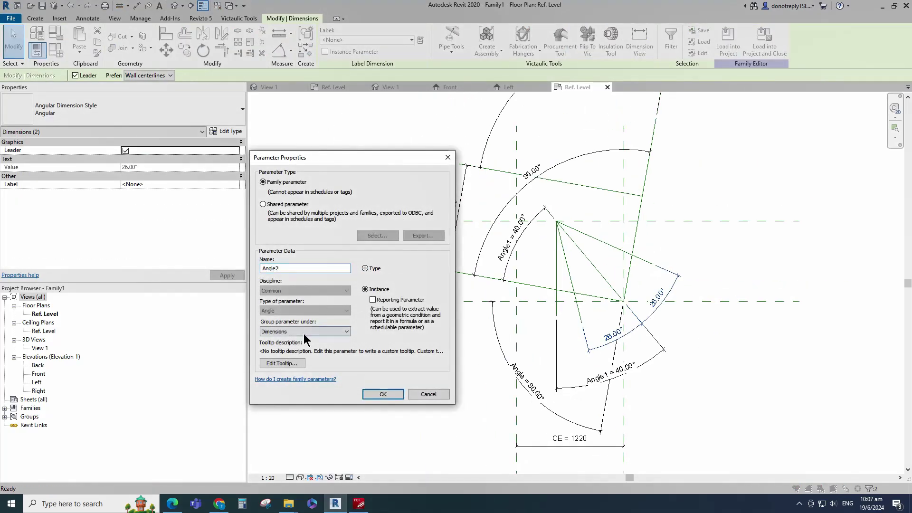
click(304, 332)
click(304, 142)
click(382, 394)
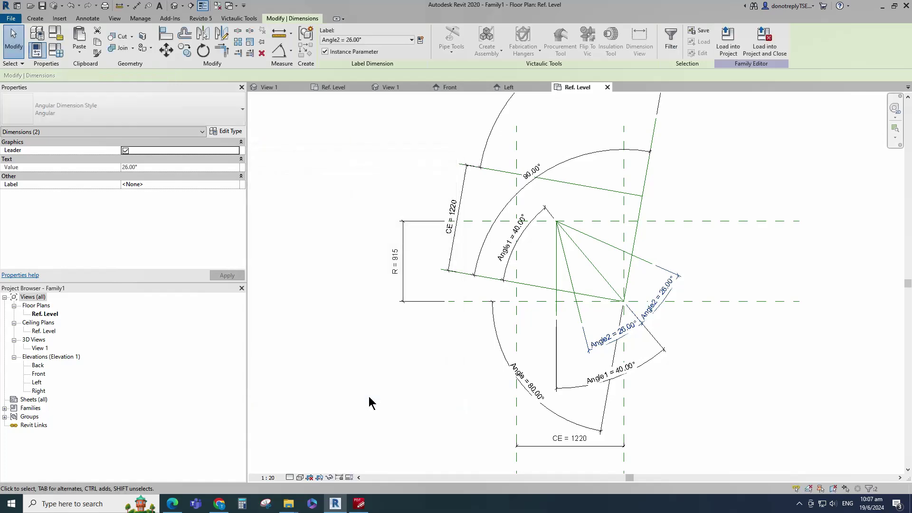
click(419, 387)
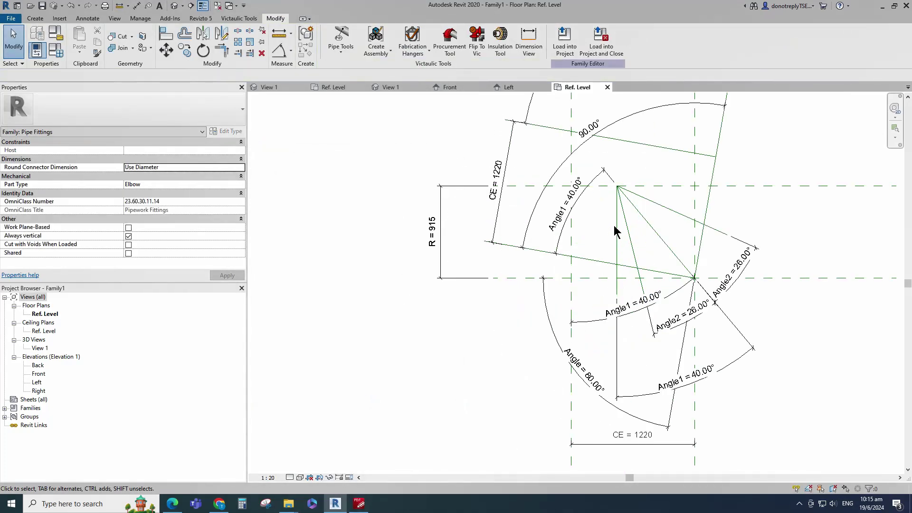
- Mirror a copy of the vertical reference line about the diagonal reference line
click(615, 225)
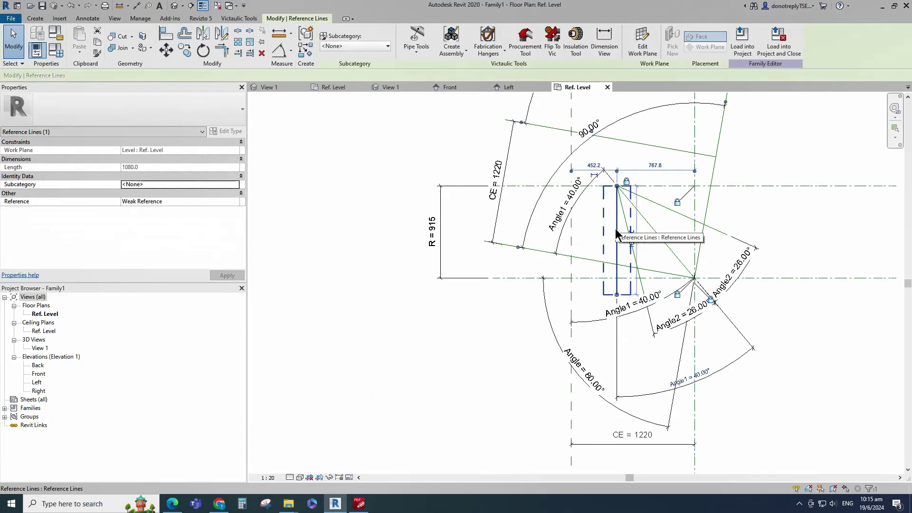
click(203, 33)
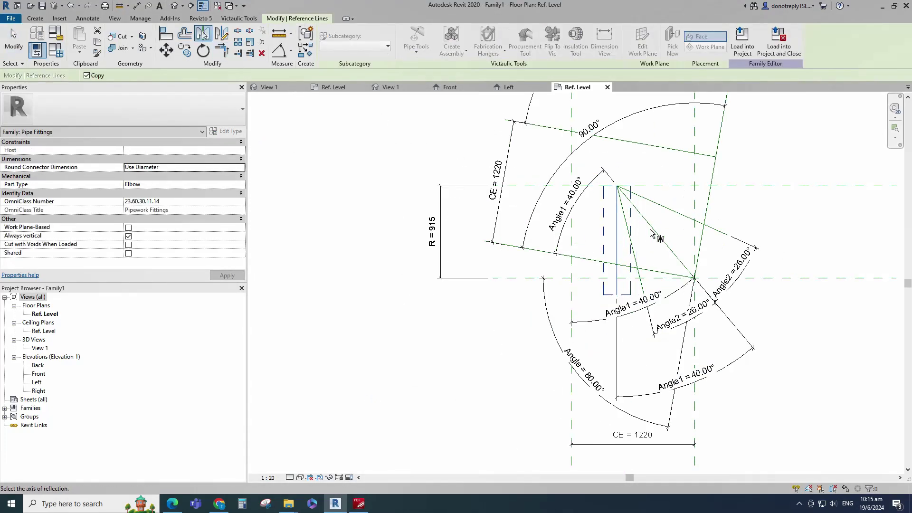
click(657, 234)
click(790, 244)
- Dimension the angle between the diagonal and the mirrored copy of the vertical line, and label it Angle1
scroll(778, 331, down, 1)
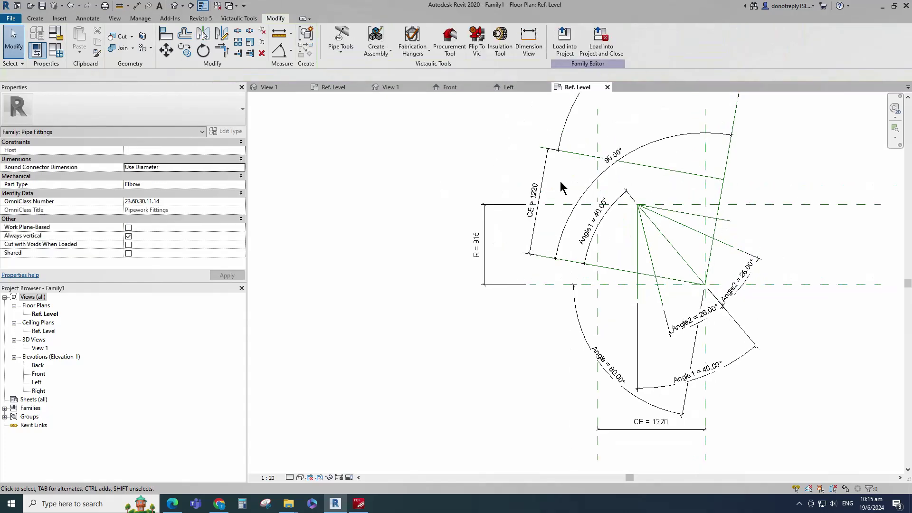
click(280, 51)
click(711, 218)
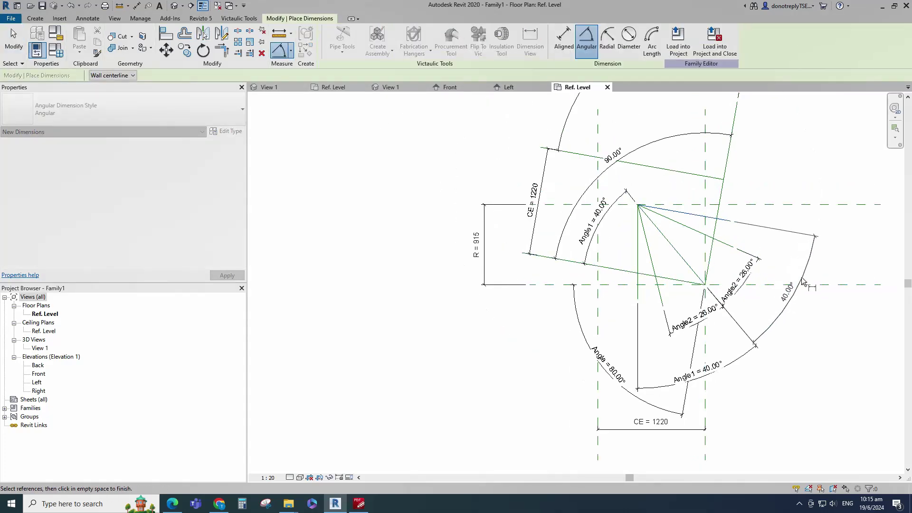
click(803, 284)
key(Escape)
click(238, 185)
click(152, 211)
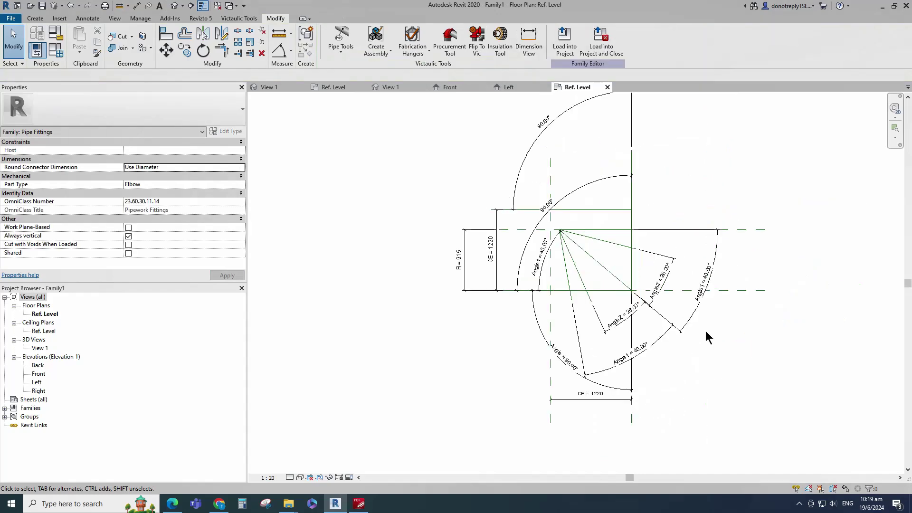
- Give the Angle1 parameter the formula Angle / 2 in the family types and apply it
scroll(427, 284, down, 1)
click(56, 49)
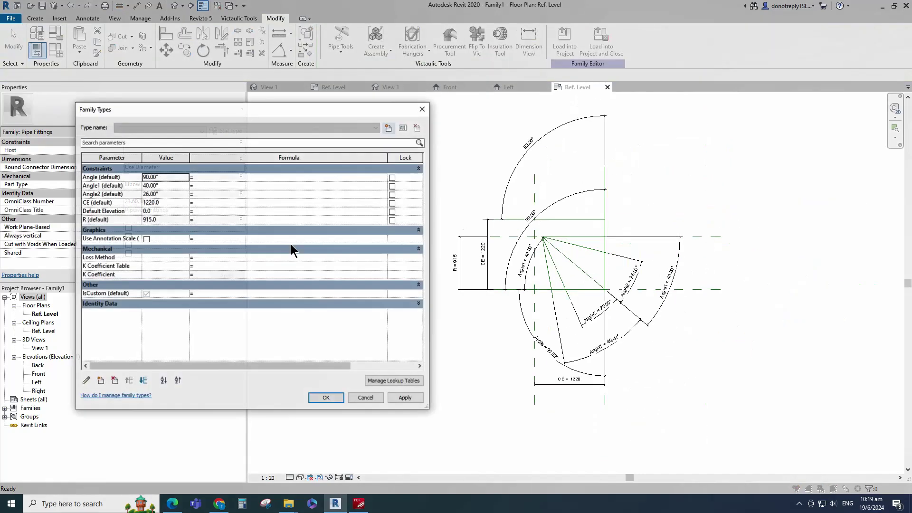
text(A)
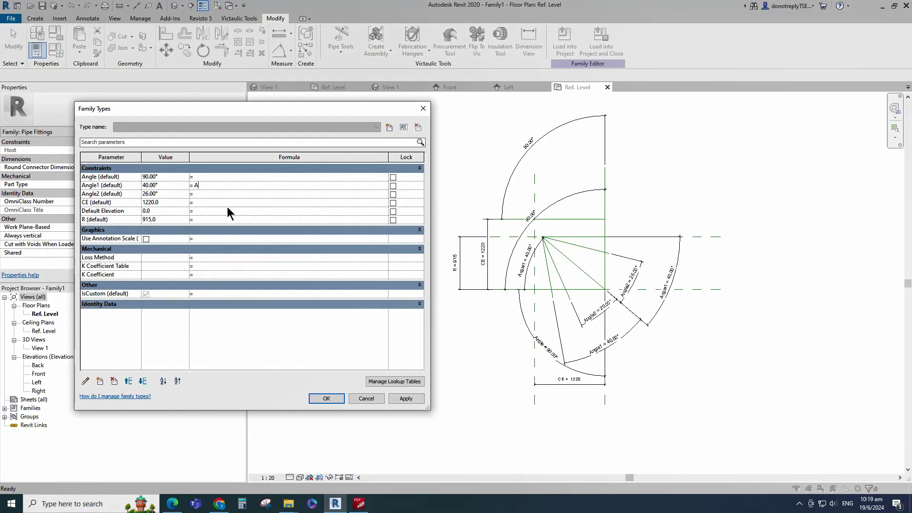
text(ngle / 2)
click(404, 398)
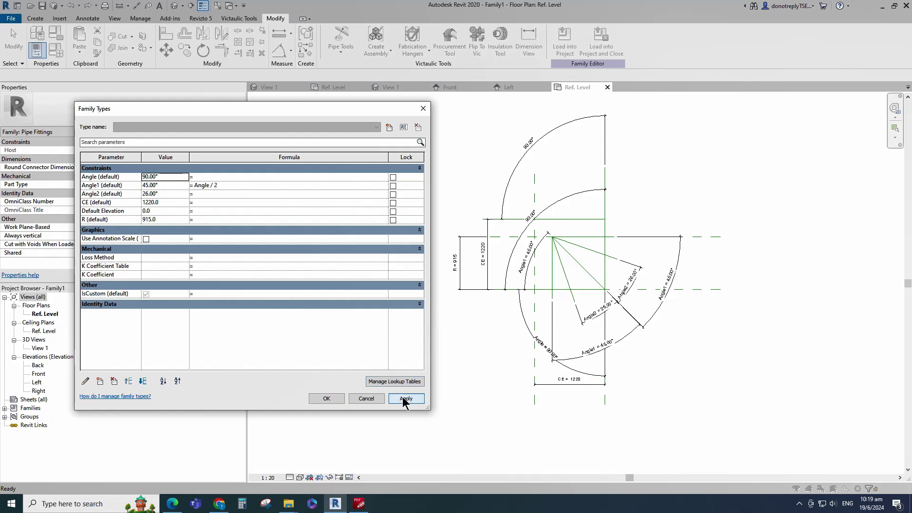
- Give the Angle2 parameter the formula Angle / 3 and apply it
click(197, 193)
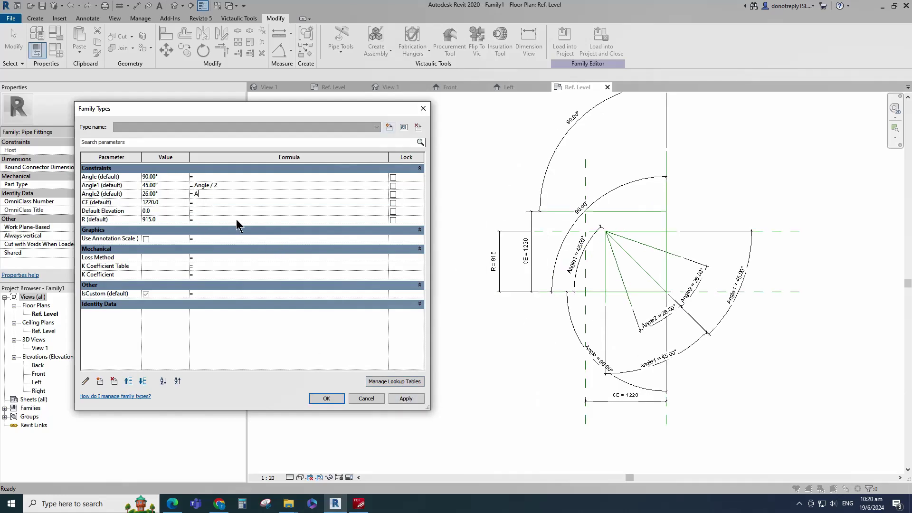
text(Angle/3)
click(406, 398)
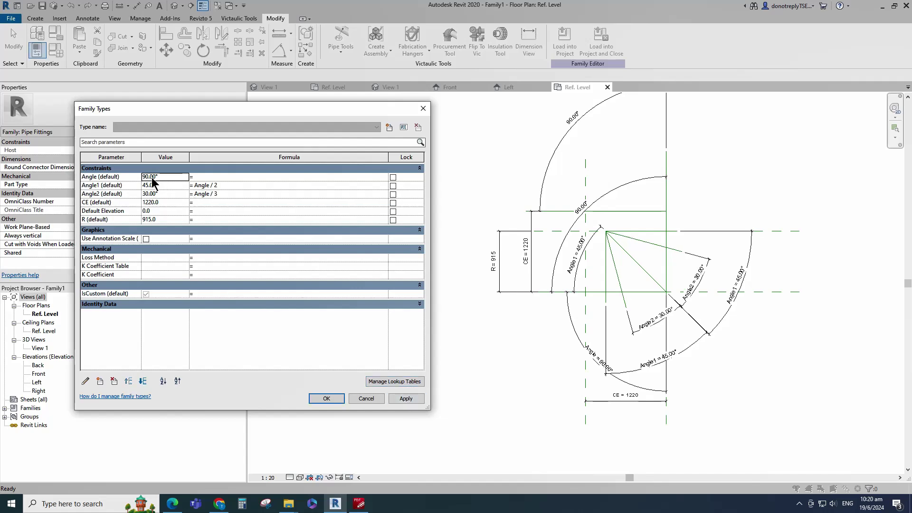
- Flex the family by applying Angle values of 80, 70 and 60 degrees, and finish at 80 degrees
click(405, 399)
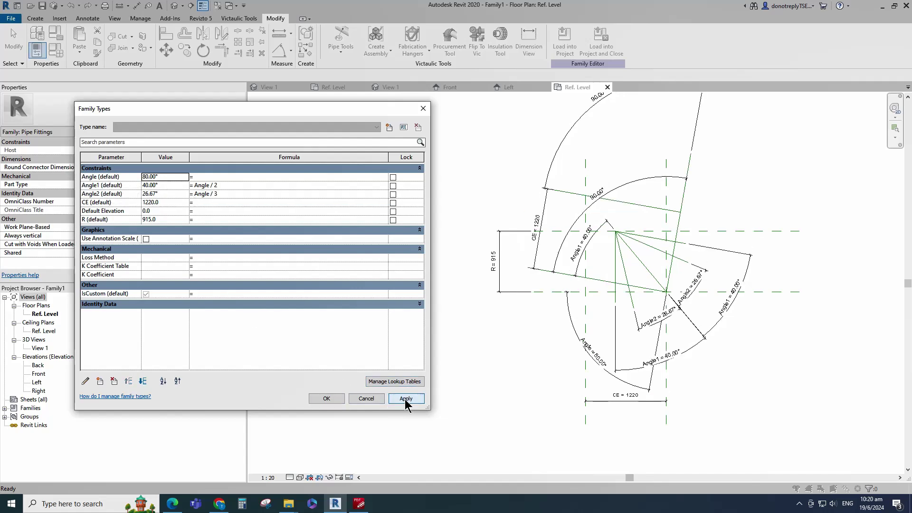
click(127, 179)
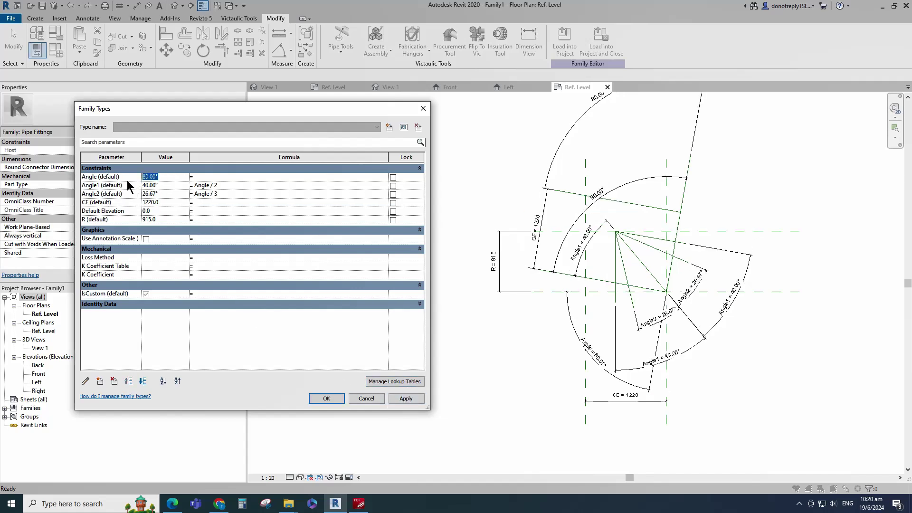
text(70)
click(405, 399)
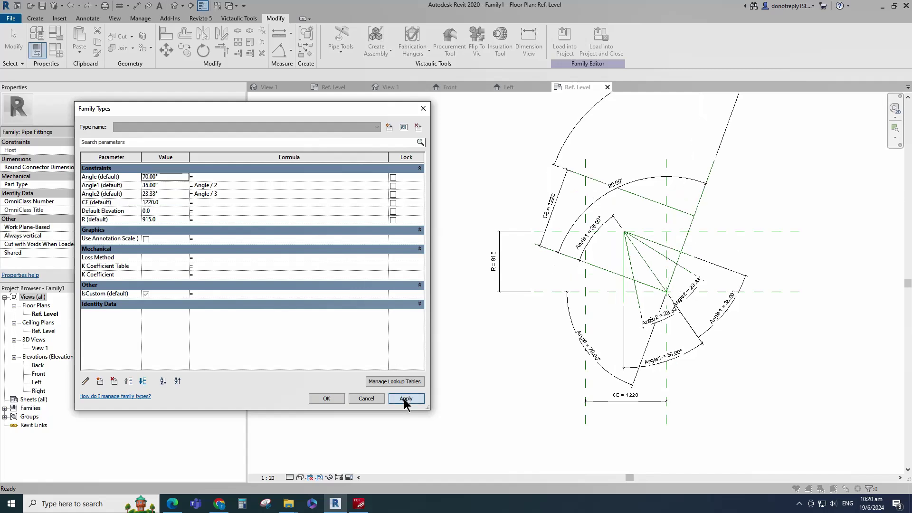
click(171, 178)
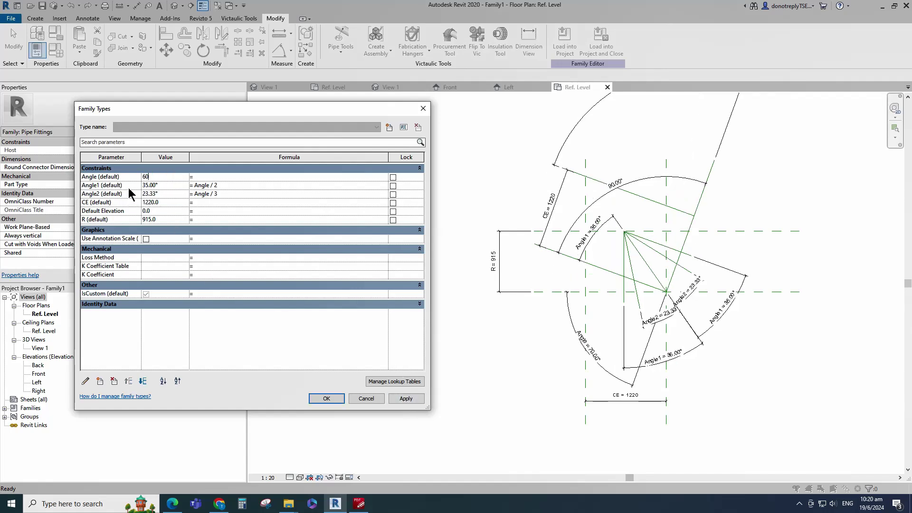
text(60)
click(406, 399)
click(153, 177)
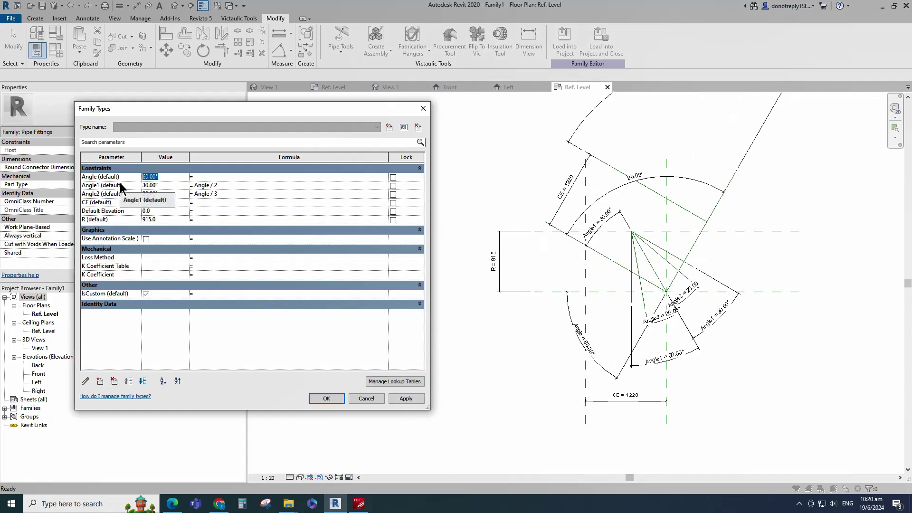
text(80)
click(405, 400)
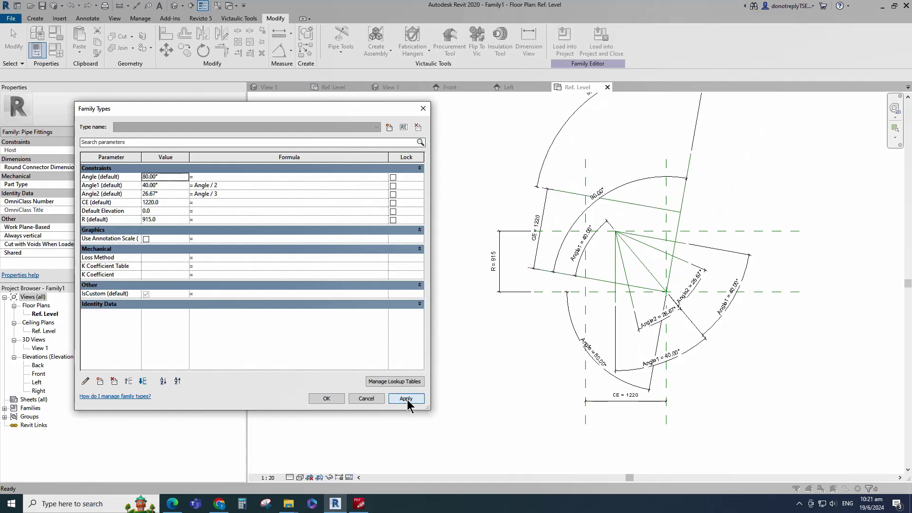
- Draw a reference line about 1360 mm long, sloping down from where the upper Angle2 line meets the steep slanted reference line
click(332, 403)
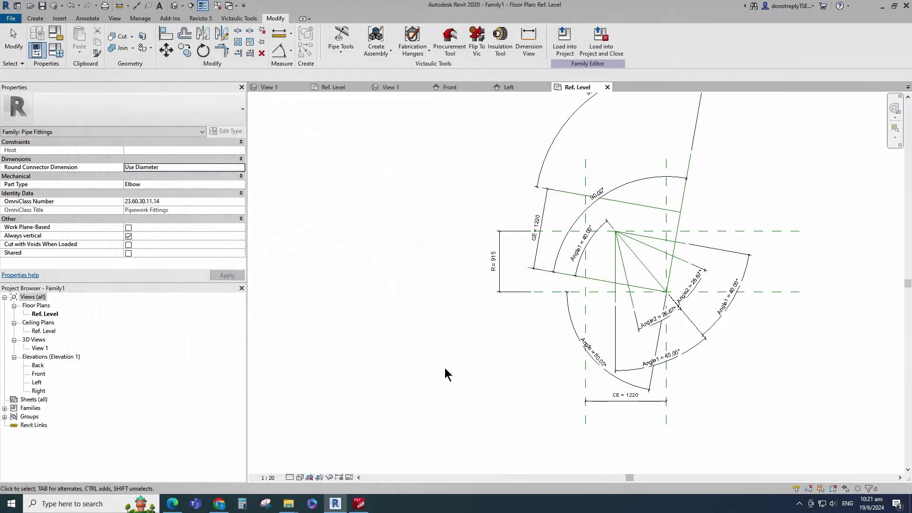
click(685, 229)
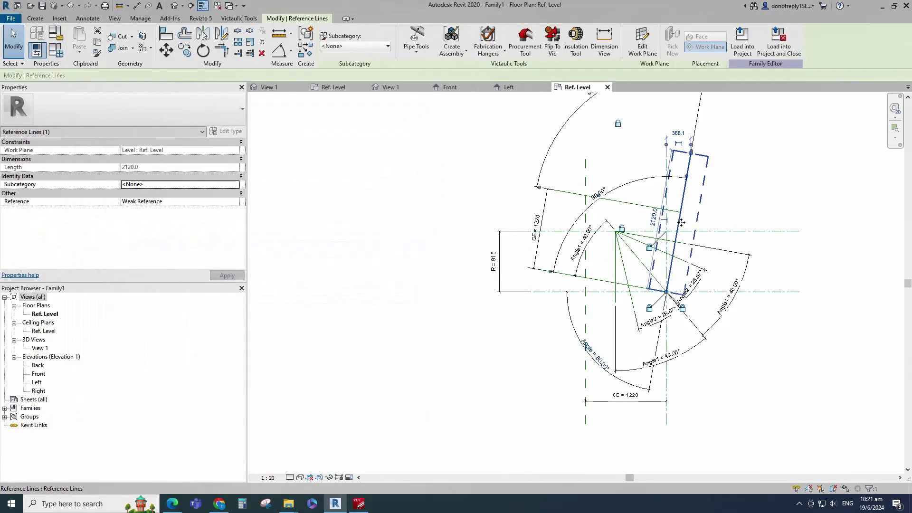
click(305, 49)
click(672, 256)
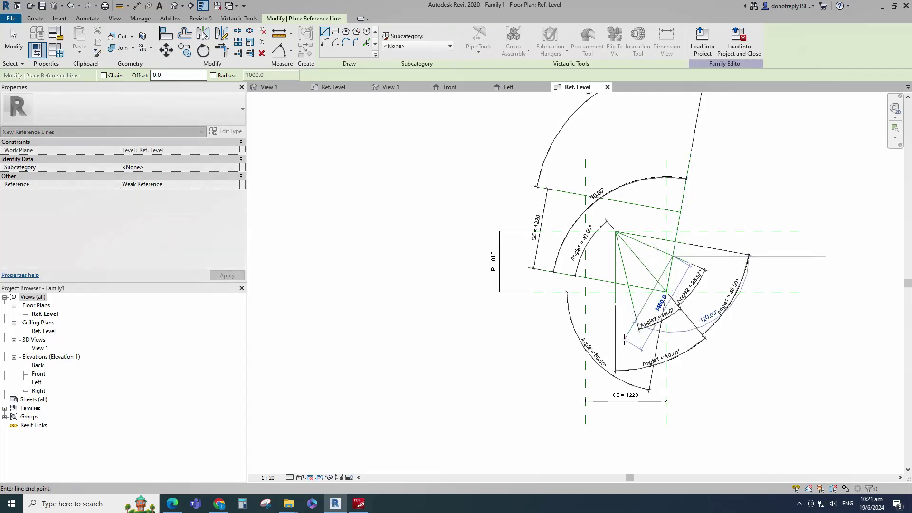
click(621, 332)
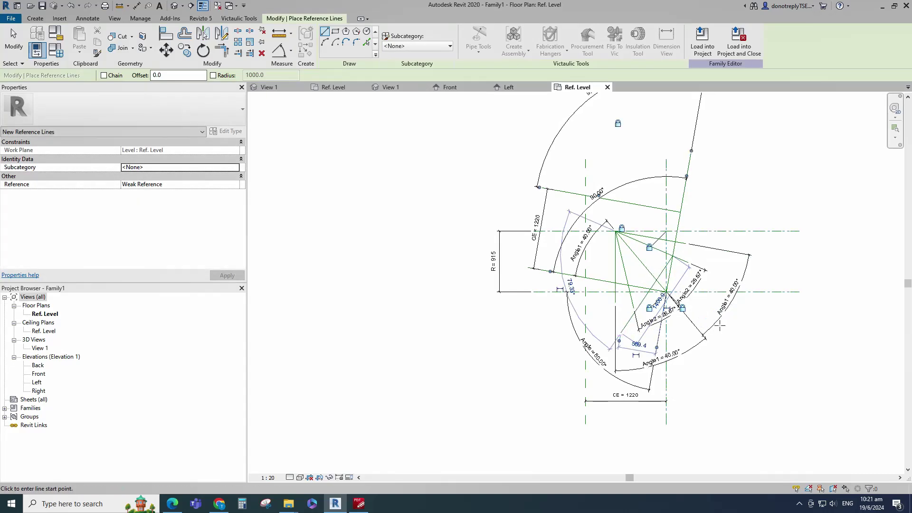
- Align the new reference line's upper endpoint to the steep slanted reference line and lock the alignment
scroll(776, 308, up, 1)
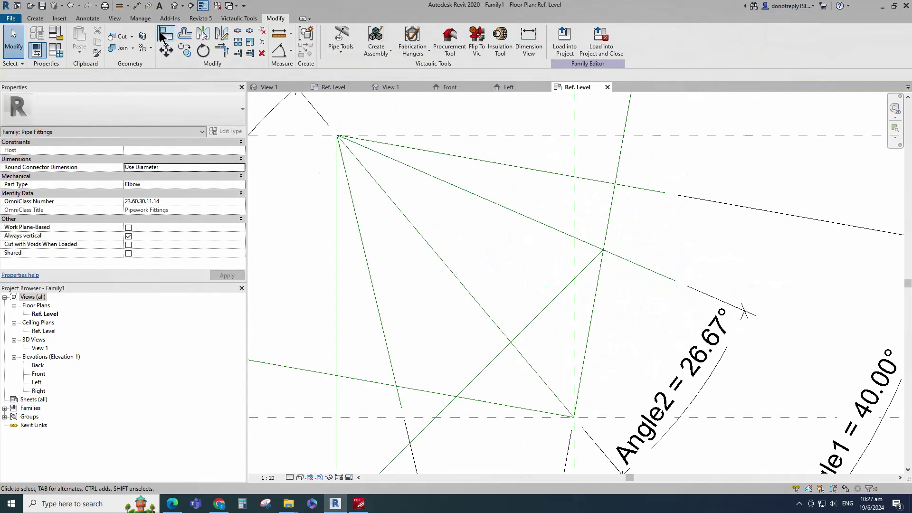
click(163, 33)
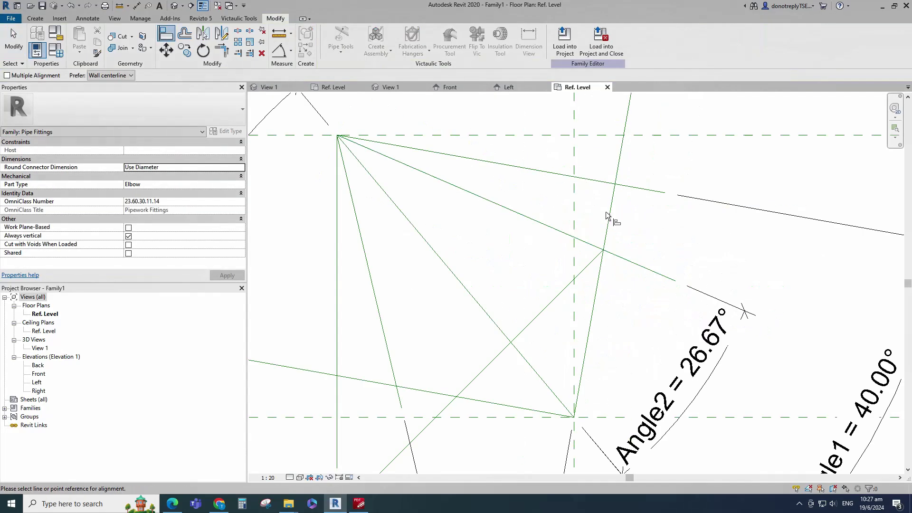
key(Tab)
key(Tab)
click(604, 250)
click(616, 273)
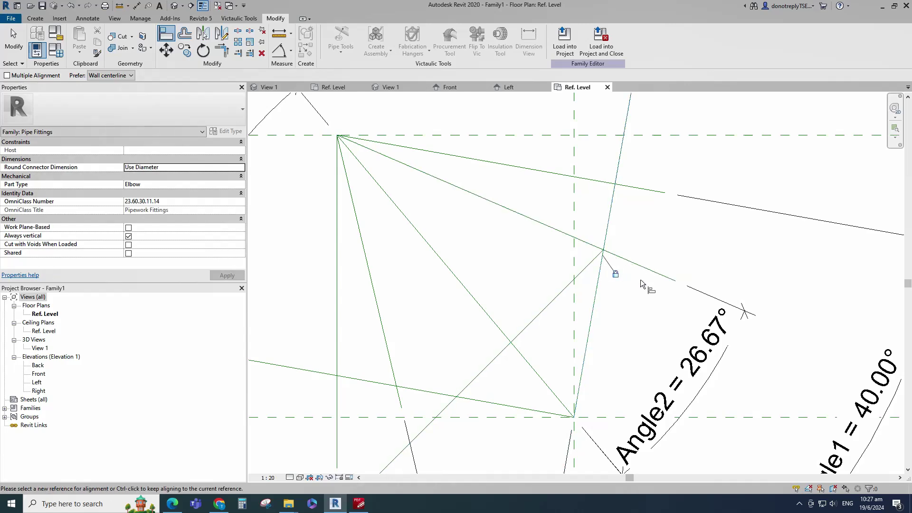
key(Escape)
key(Escape)
- Add an angular dimension between the steep slanted reference line and the new reference line, placed below them
scroll(650, 274, down, 2)
scroll(679, 270, down, 2)
click(280, 50)
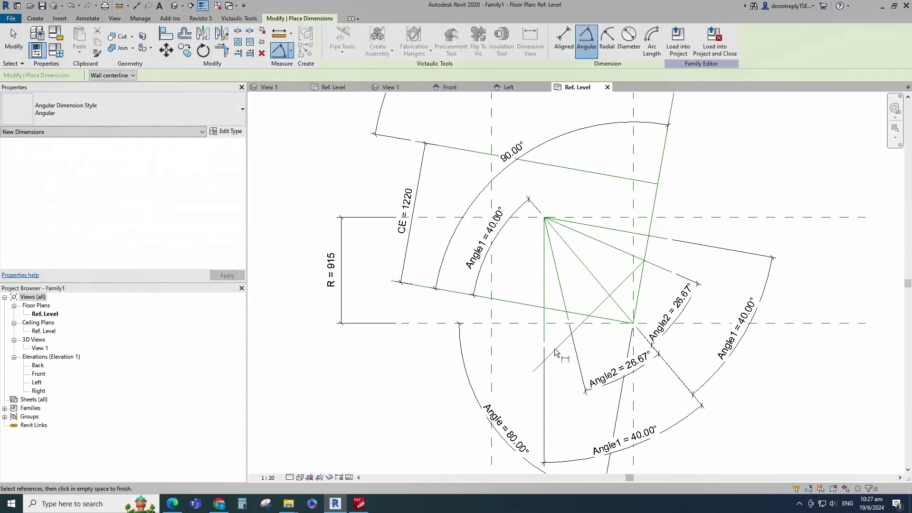
click(640, 283)
click(564, 341)
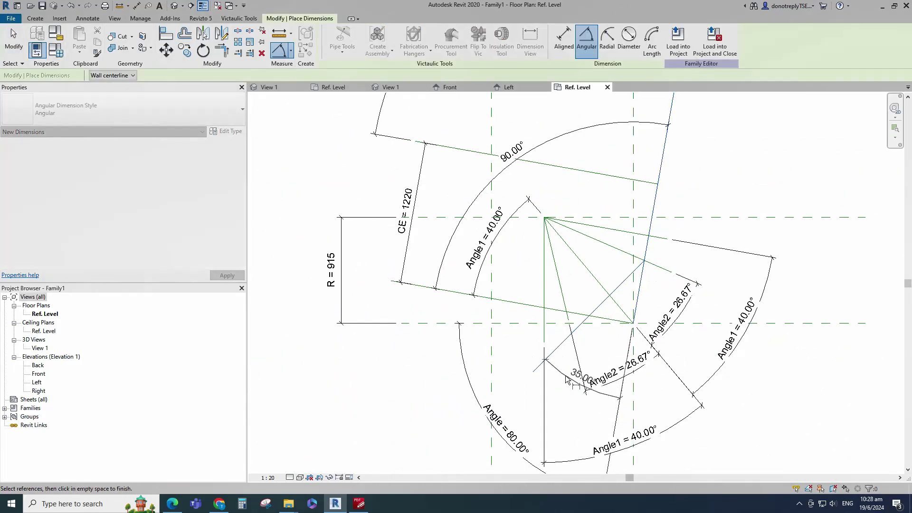
scroll(557, 370, down, 2)
click(549, 404)
scroll(550, 408, up, 3)
key(Escape)
key(Escape)
- Set the angle between the new line and the steep slanted line to 26.67° and label its dimension Angle2
scroll(568, 323, down, 2)
click(570, 300)
click(580, 348)
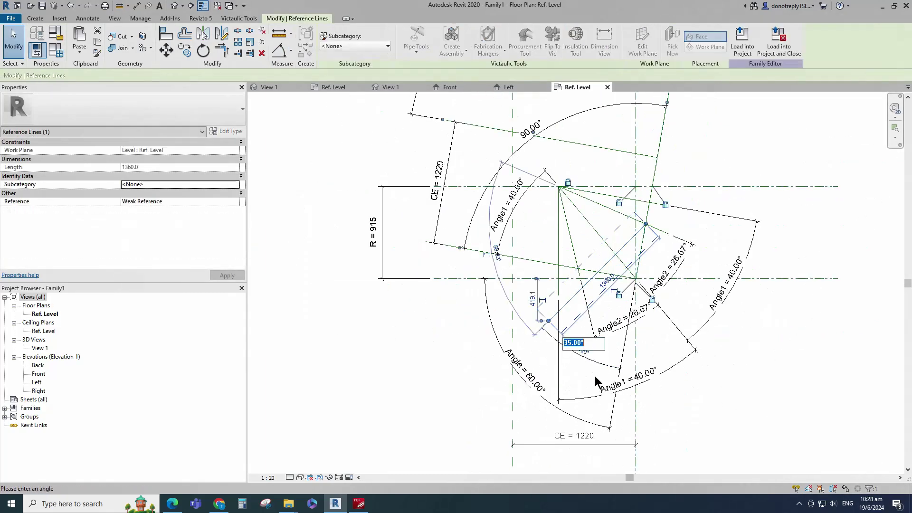
text(26.67)
key(Return)
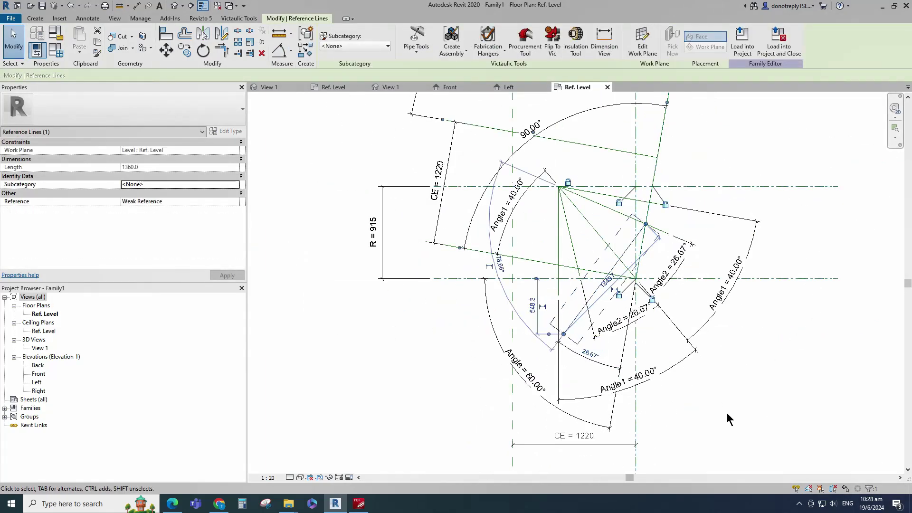
click(726, 412)
click(596, 363)
click(190, 185)
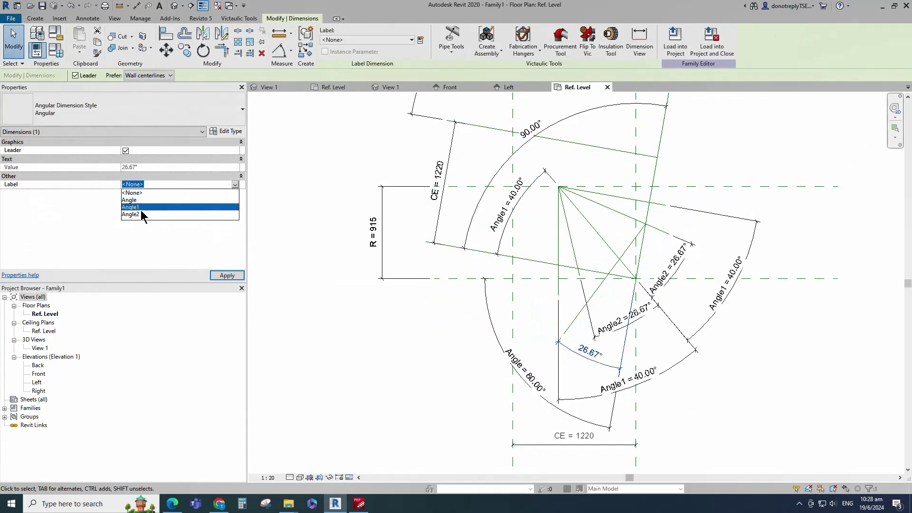
click(197, 213)
click(398, 364)
- Flex the family by applying Angle values of 90 and 80 degrees, and accept the family types
click(57, 51)
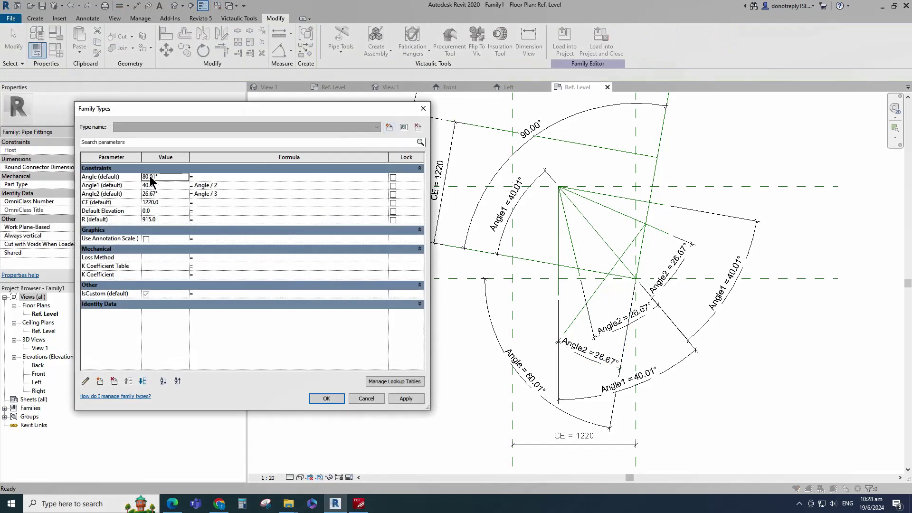
click(404, 399)
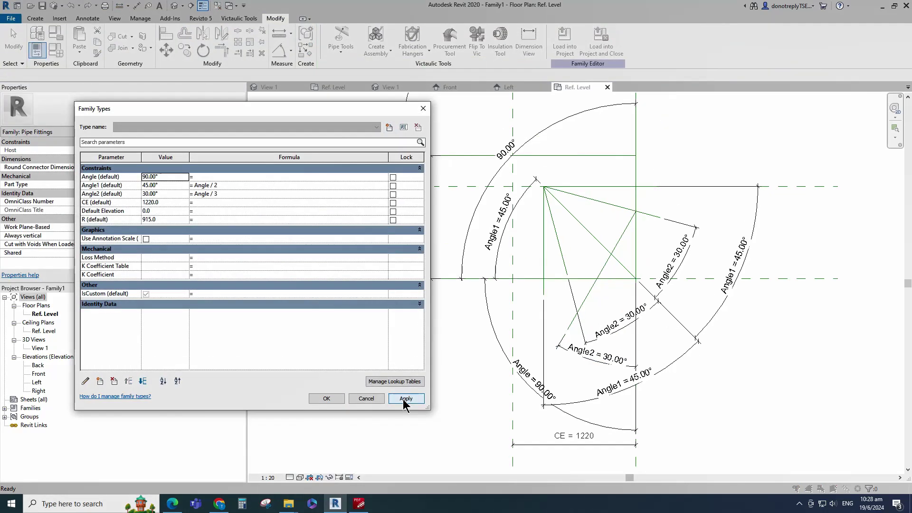
click(148, 177)
text(80)
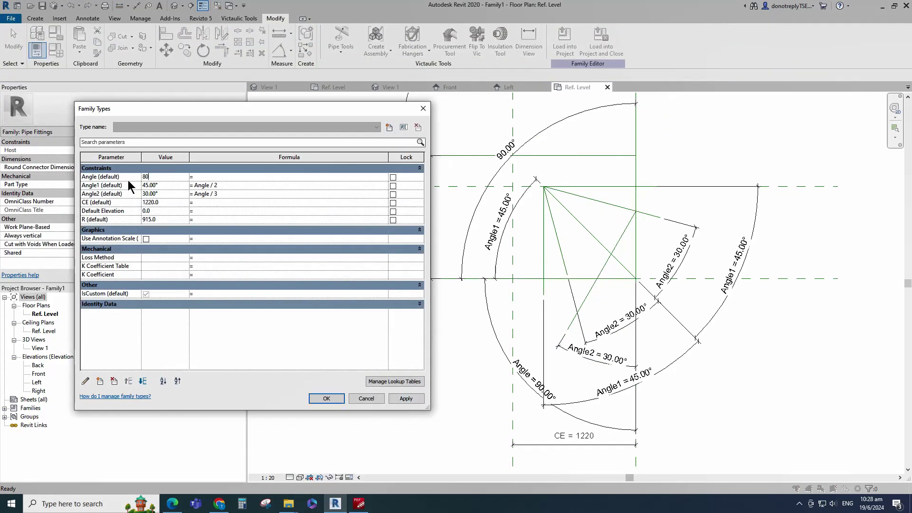
click(409, 401)
click(338, 397)
- Draw a 1500 mm reference line rising from where the lower Angle2 line meets the lower horizontal reference plane
scroll(647, 277, up, 2)
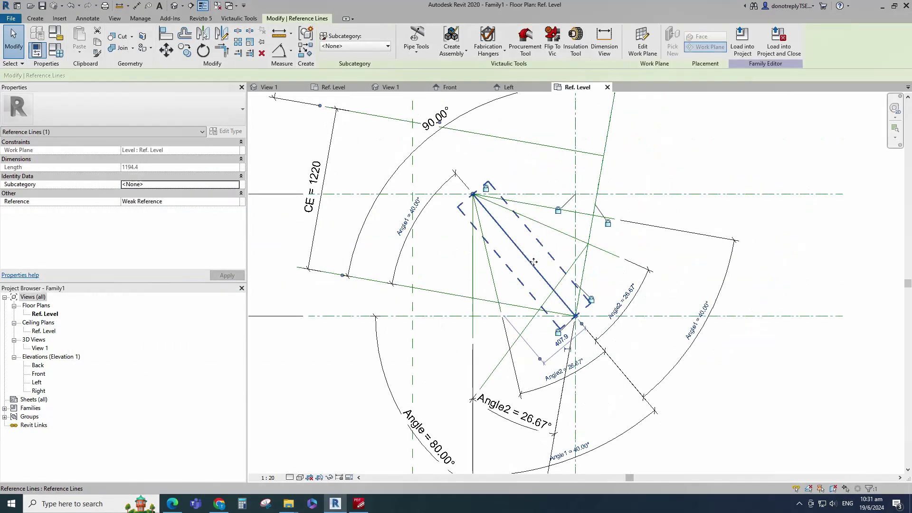
click(505, 312)
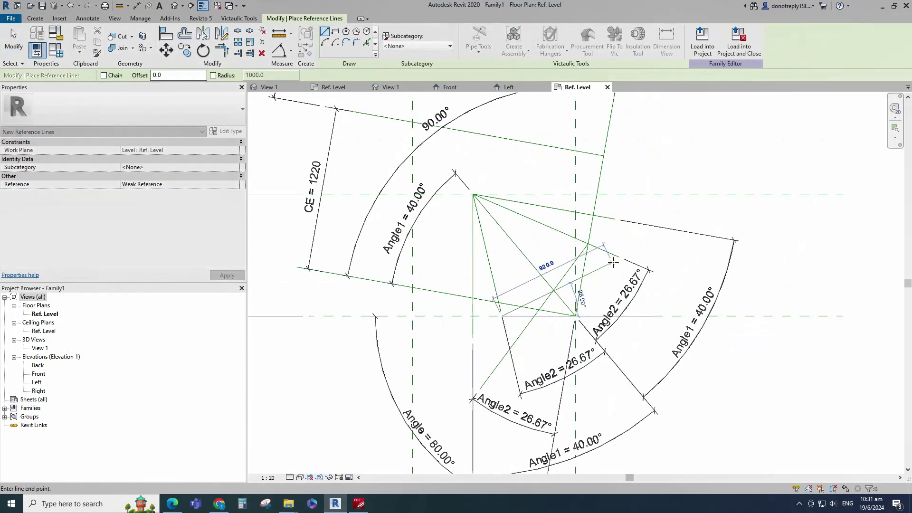
click(680, 225)
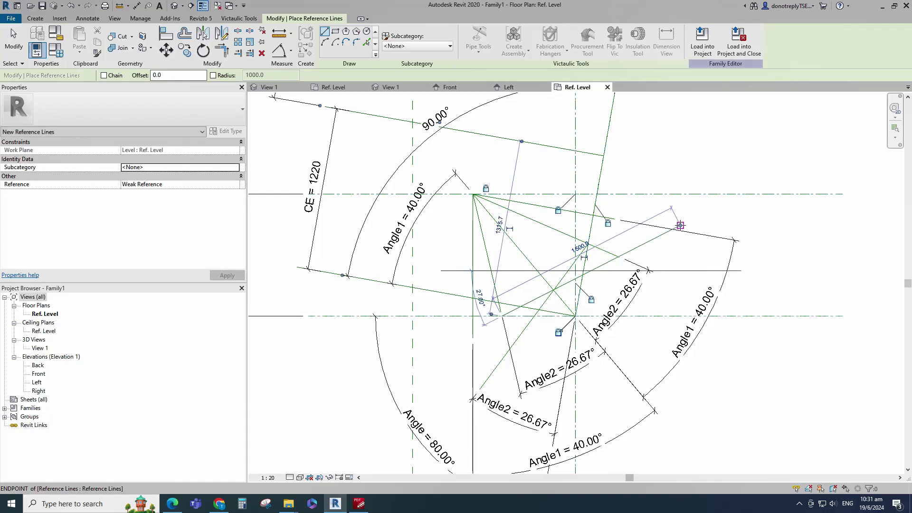
- Add an angular dimension between the lower horizontal reference plane and the new rising reference line
click(291, 54)
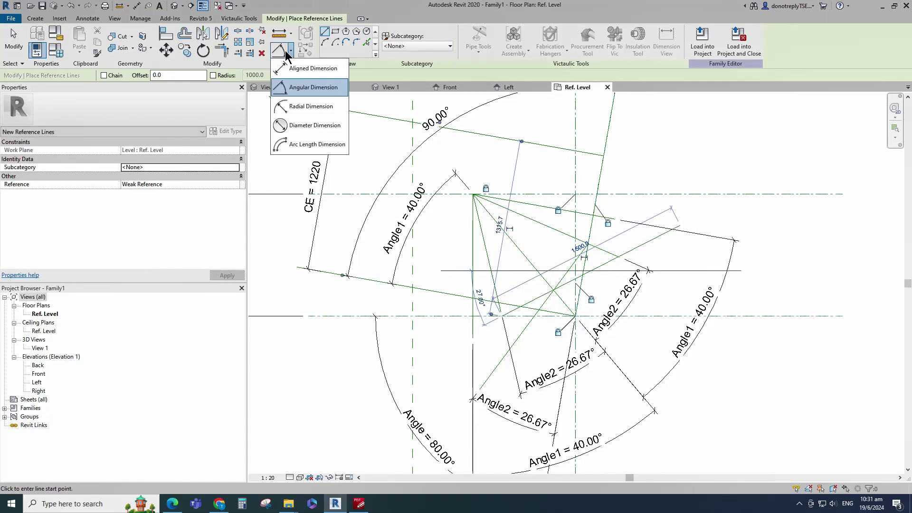
click(304, 87)
click(663, 315)
click(658, 237)
click(673, 278)
key(Escape)
key(Escape)
- Set the rising line's angle from the horizontal plane to 26.67° and label its dimension Angle2
click(662, 234)
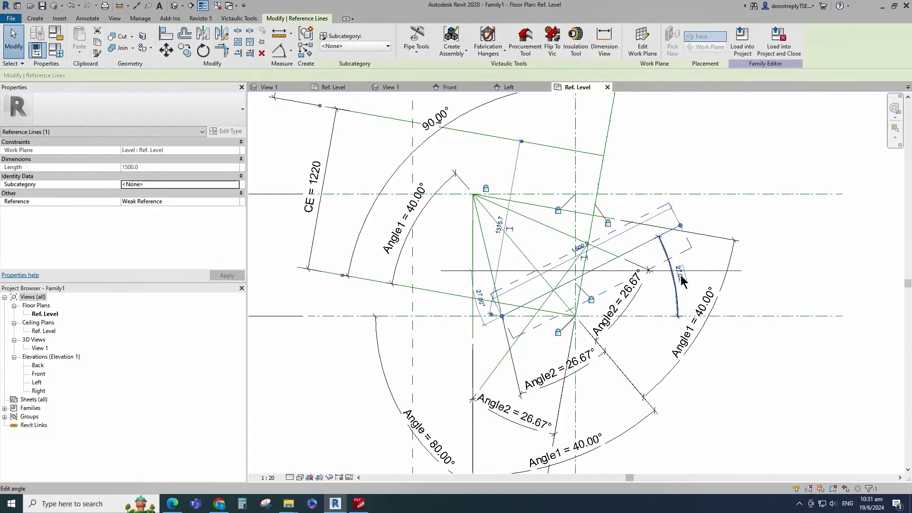
click(679, 276)
text(26.67)
key(Return)
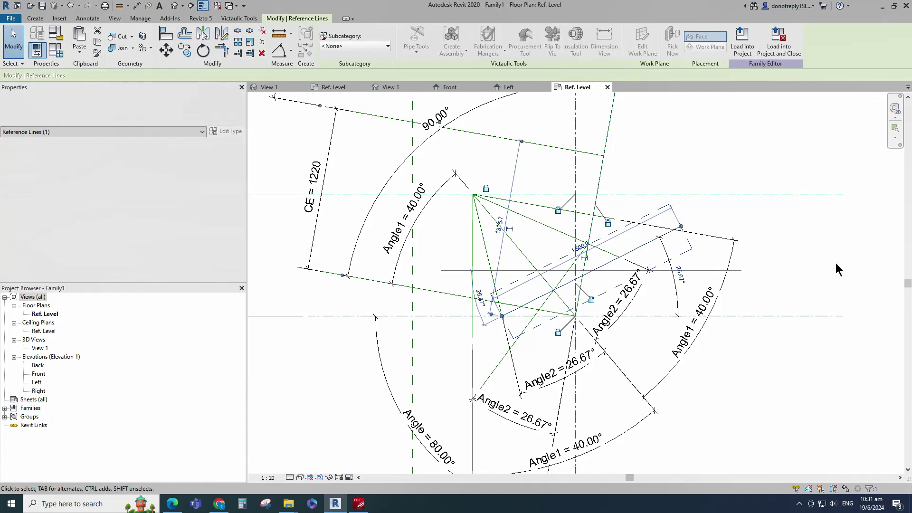
click(836, 263)
click(681, 278)
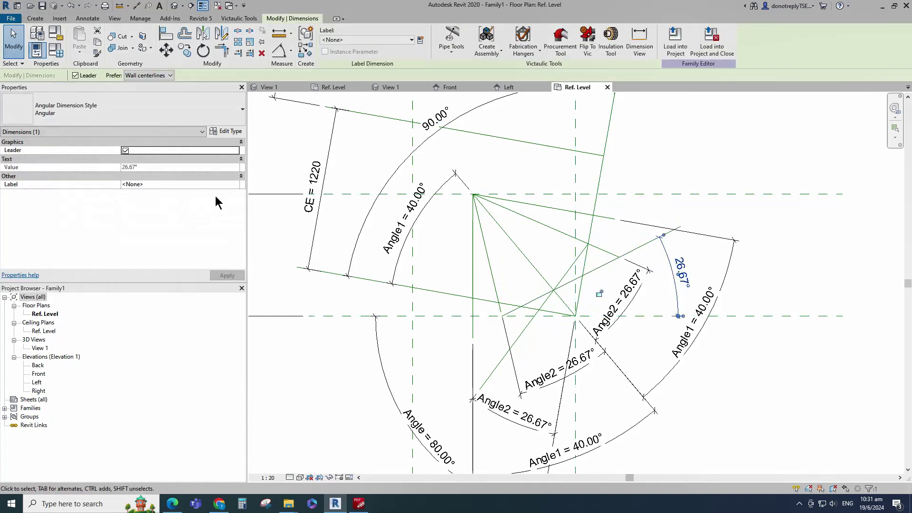
click(236, 185)
click(135, 215)
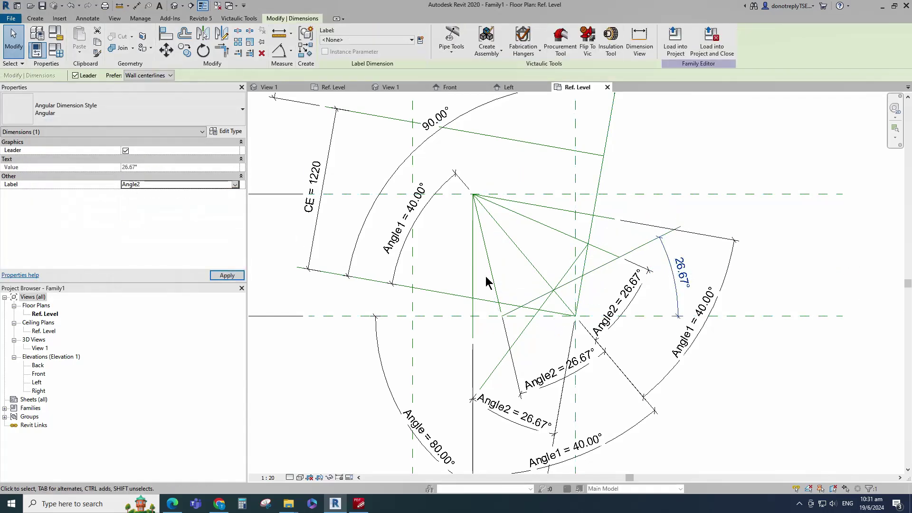
click(759, 351)
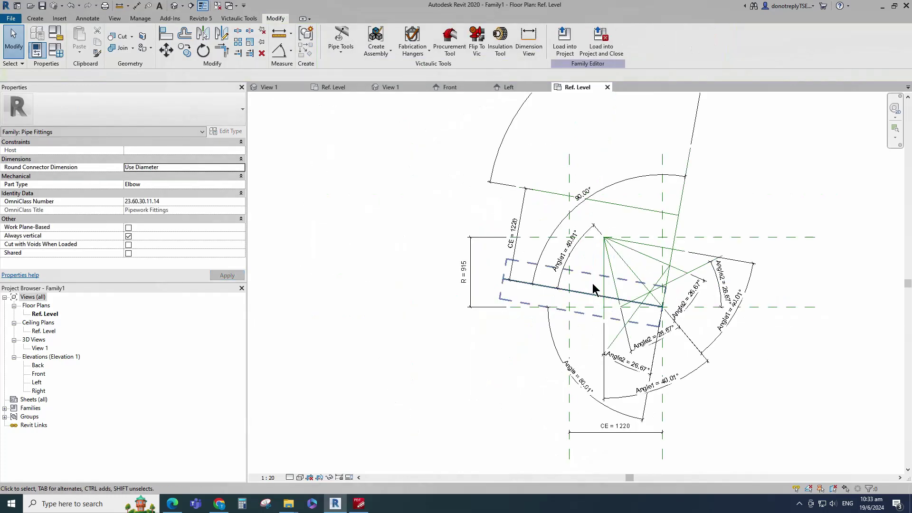
- Flex the family with Angle values of 90 and 60 degrees, applying each, and accept the family types
click(55, 50)
click(149, 176)
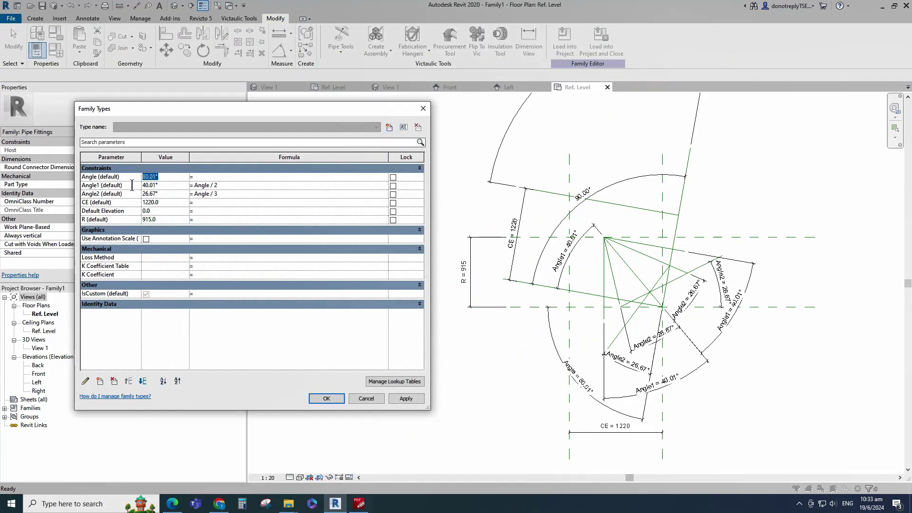
click(408, 399)
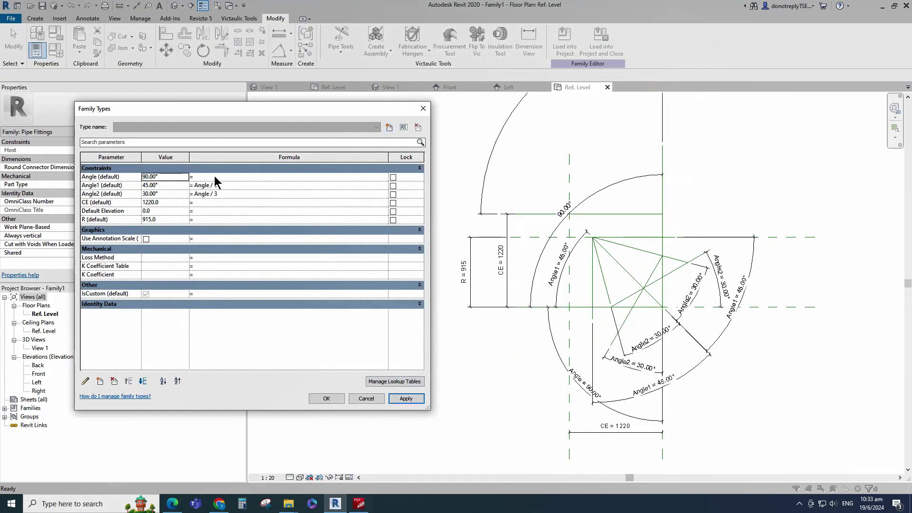
click(159, 177)
text(60)
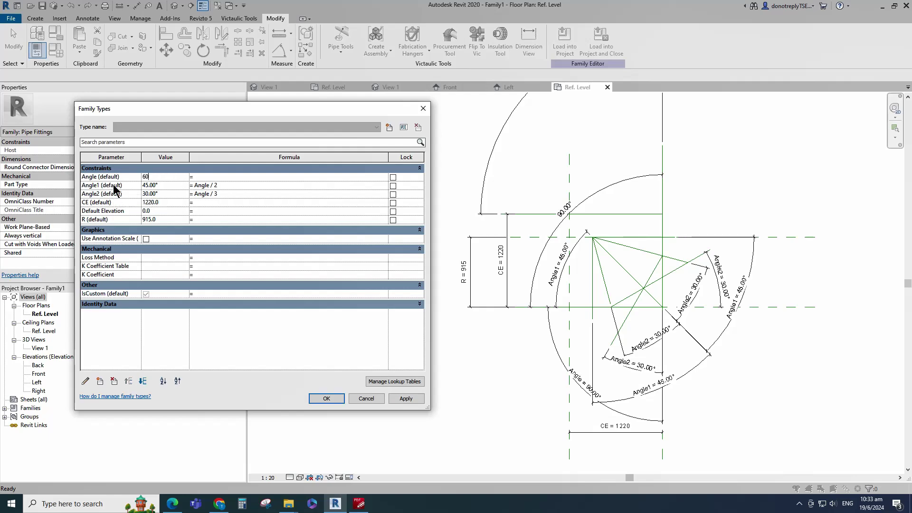
click(405, 399)
click(333, 399)
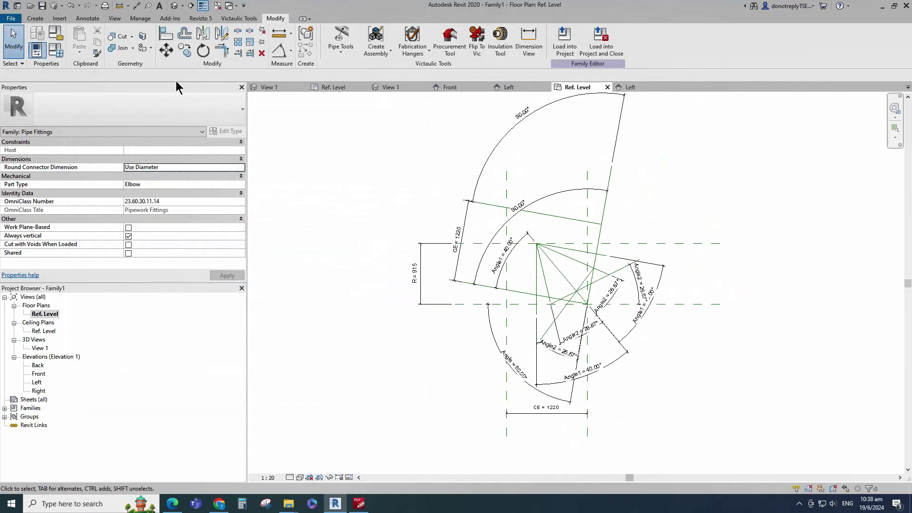
- Start a sweep path from the lower horizontal reference plane, the two newly drawn reference lines and the steep slanted line, locking each path line
click(37, 19)
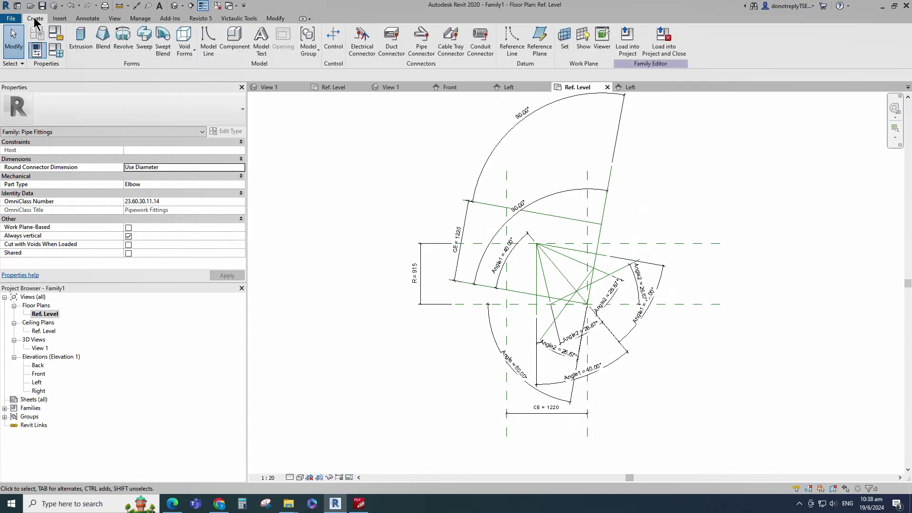
click(144, 38)
scroll(417, 285, up, 1)
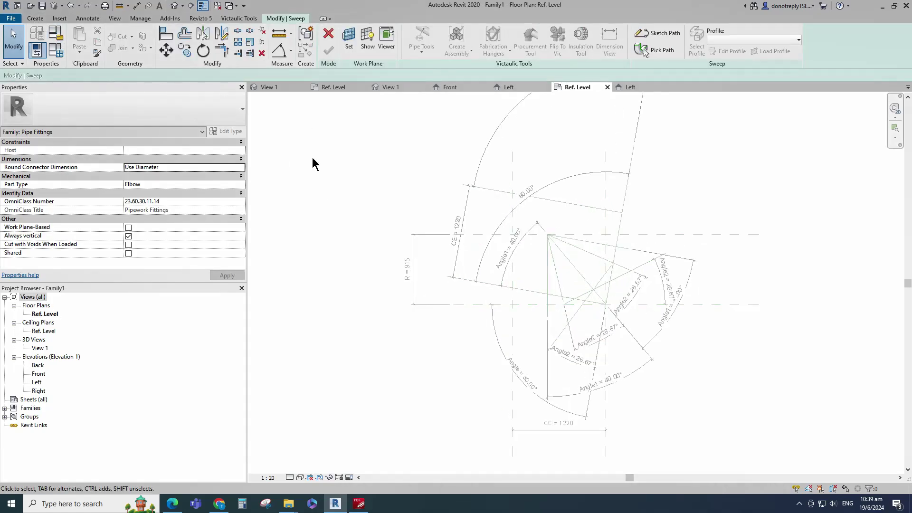
click(658, 33)
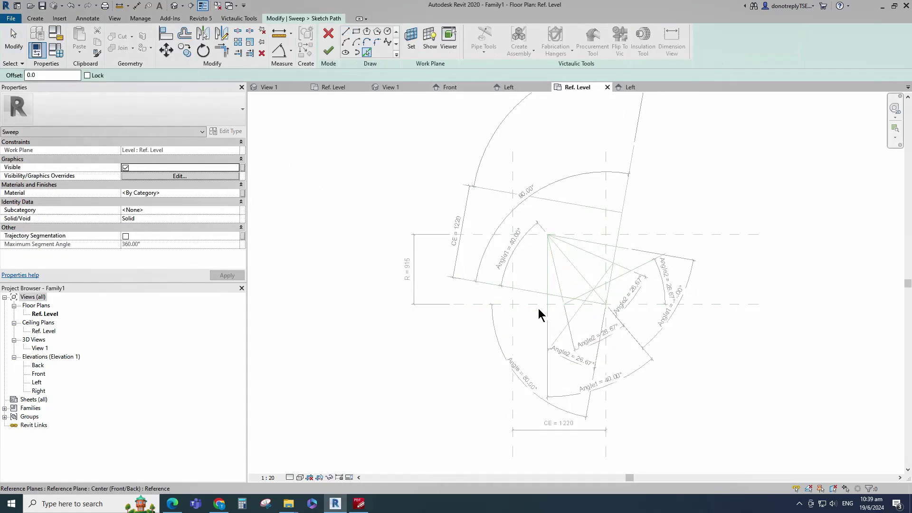
scroll(594, 311, up, 3)
click(572, 275)
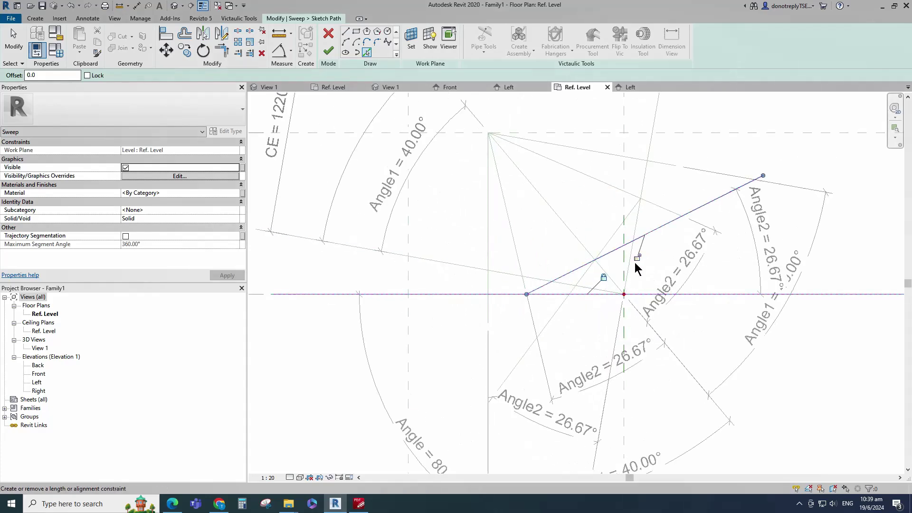
click(603, 247)
scroll(634, 304, down, 1)
click(648, 172)
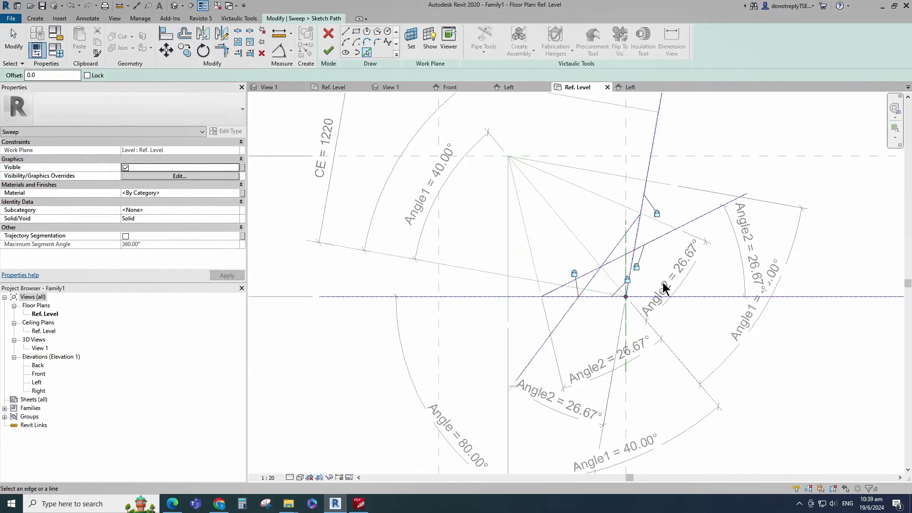
scroll(661, 327, down, 3)
- Trim the four sweep path lines at their intersections into one continuous segmented elbow path
click(222, 50)
click(570, 307)
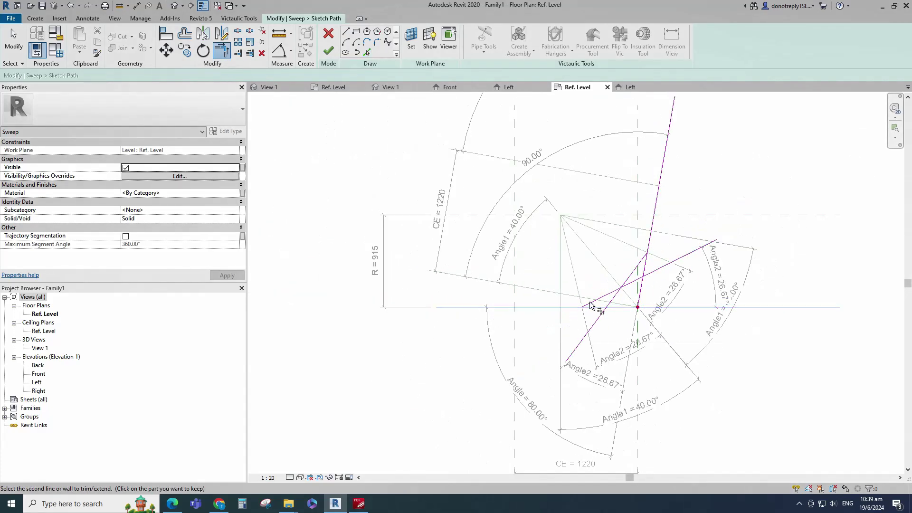
click(602, 296)
click(602, 295)
click(630, 275)
click(632, 273)
click(649, 244)
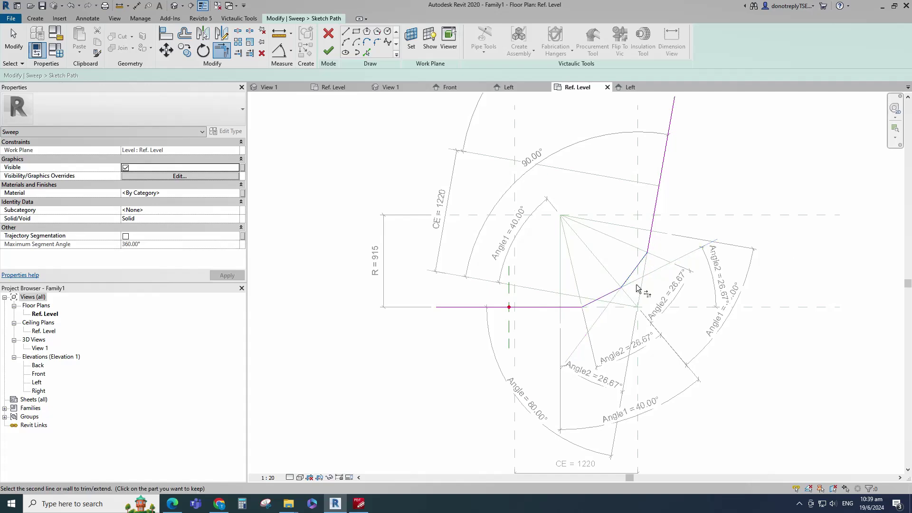
- Align and lock the sweep path's two free ends to the vertical reference plane near its start and the tilted CE reference line
scroll(637, 285, down, 2)
scroll(667, 274, up, 3)
key(Escape)
key(Escape)
scroll(652, 304, down, 2)
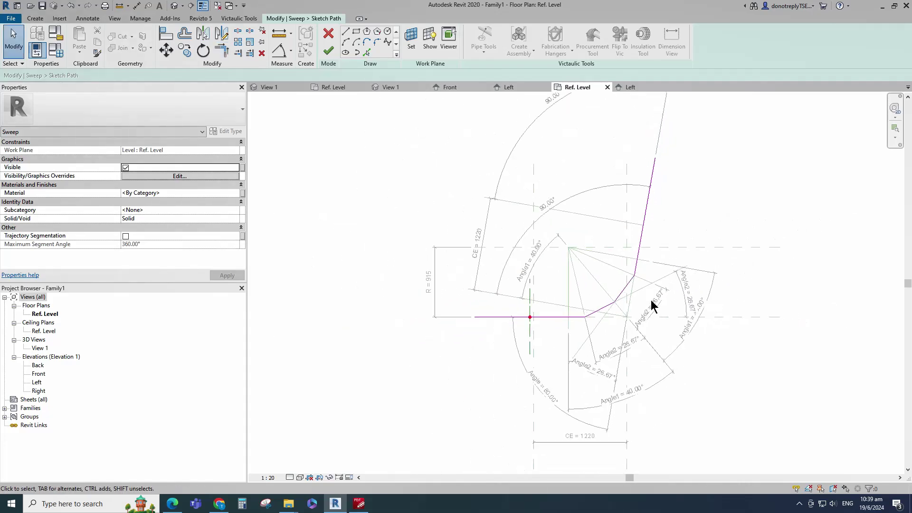
click(164, 34)
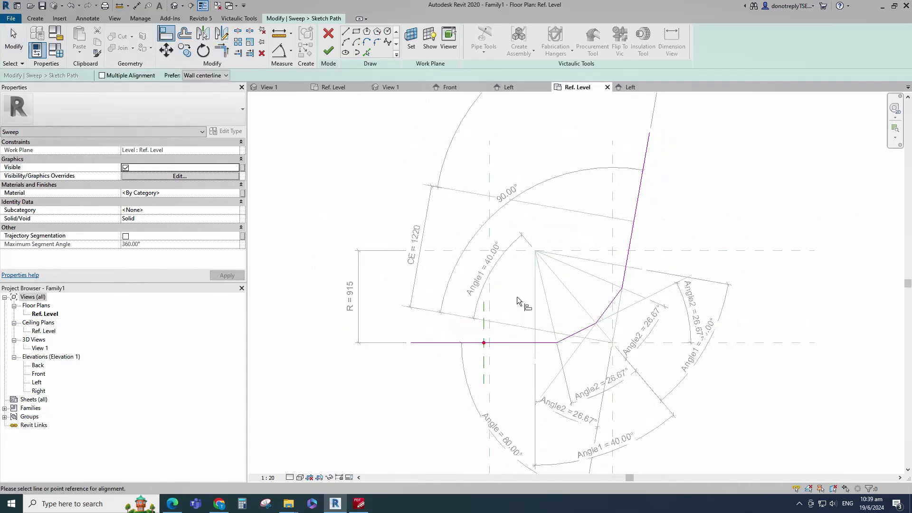
click(488, 298)
click(413, 343)
click(504, 324)
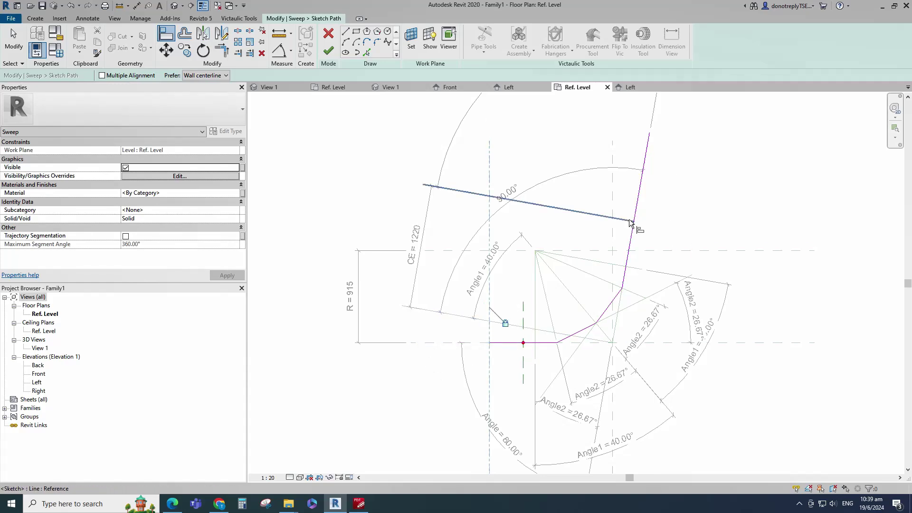
scroll(703, 271, down, 2)
key(Escape)
key(Escape)
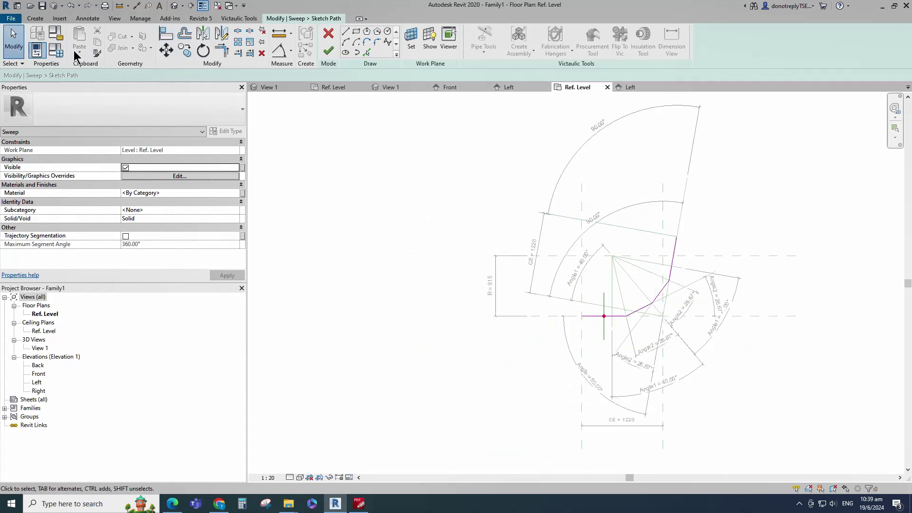
- Flex the family with Angle values of 90 and 80 degrees, applying each, and accept the family types
click(56, 50)
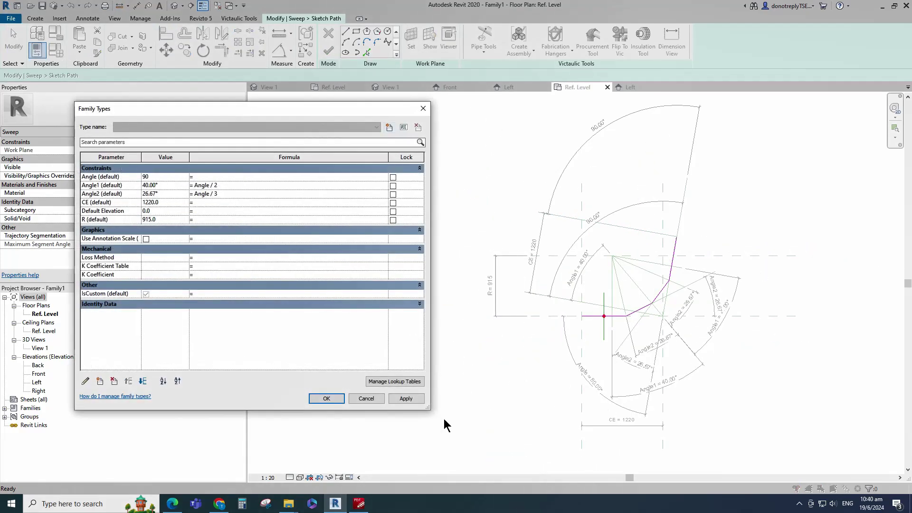
click(405, 398)
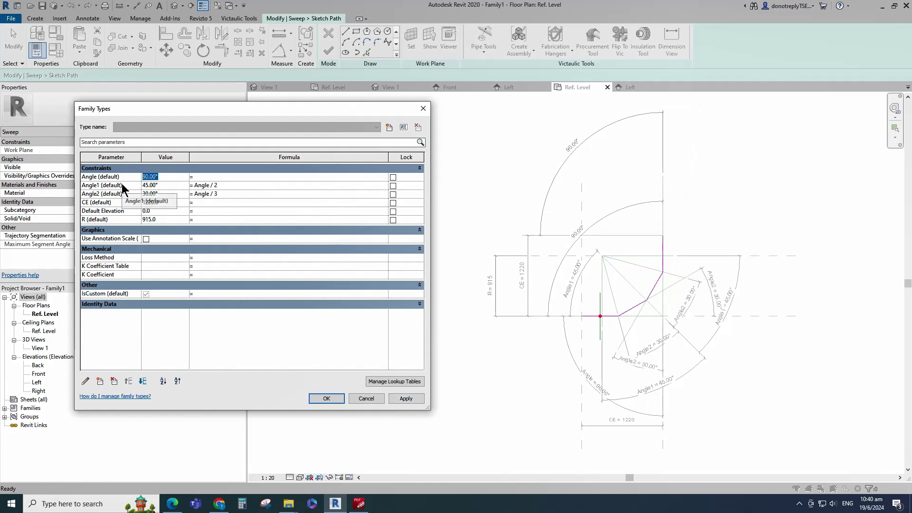
text(80)
click(405, 398)
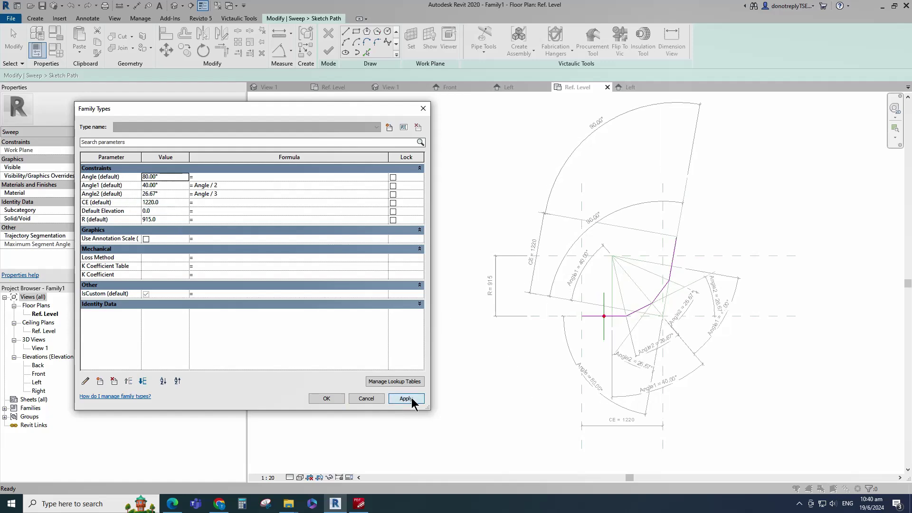
click(327, 398)
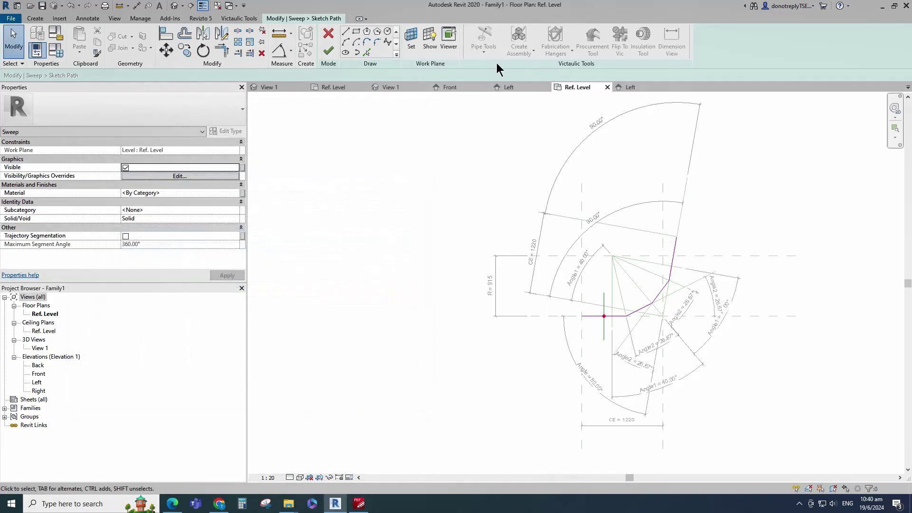
- Finish the sweep path and sketch its profile in the Left elevation as a circle of radius 334 centred on the path
click(330, 51)
click(732, 52)
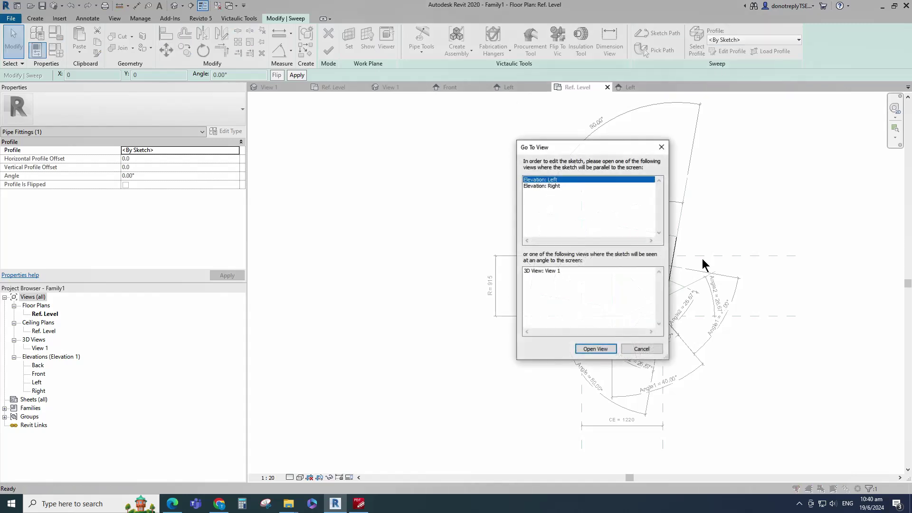
click(592, 347)
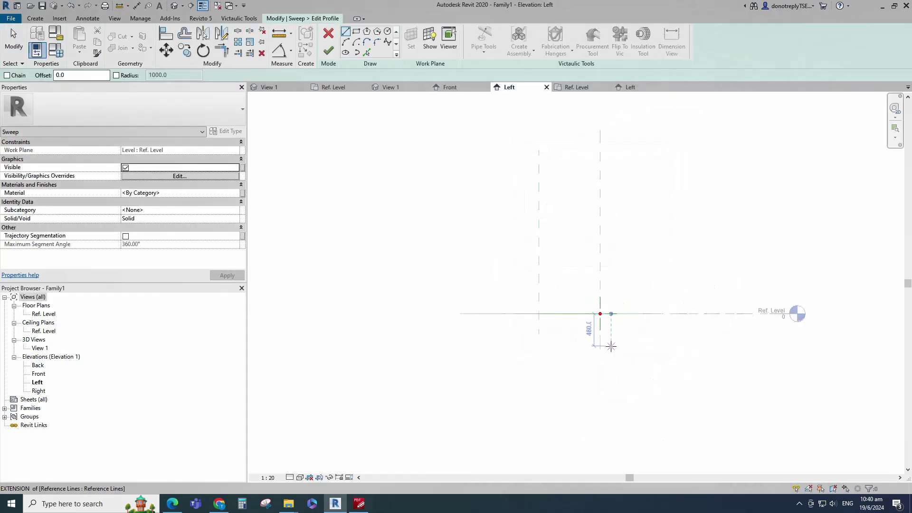
click(387, 31)
click(601, 314)
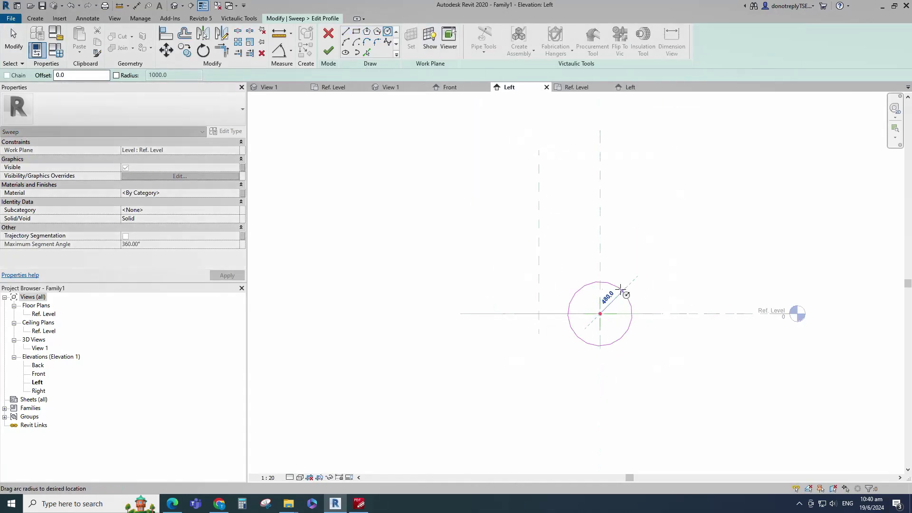
text(334)
key(Return)
scroll(617, 305, up, 2)
key(Escape)
key(Escape)
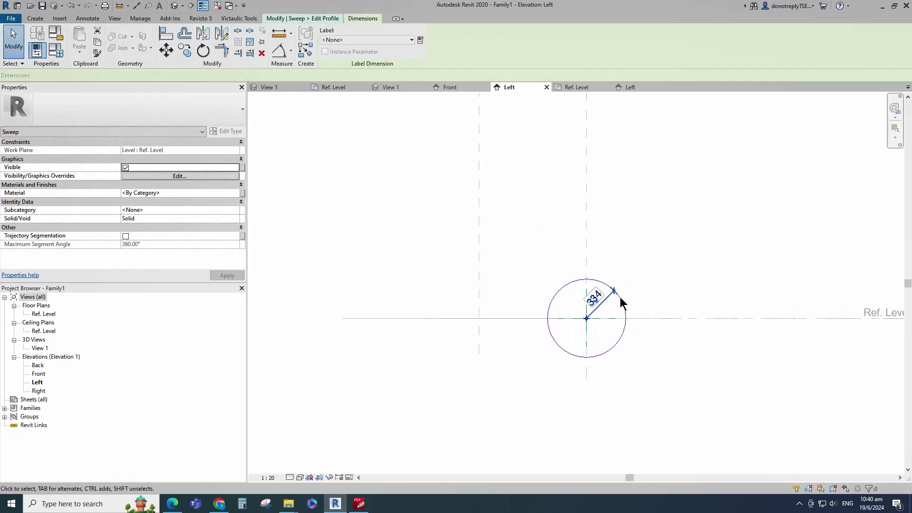
- Label the circle's radius dimension with a new instance parameter named Outer Radius, grouped under Constraints
click(620, 298)
click(421, 40)
text(Outer Radius)
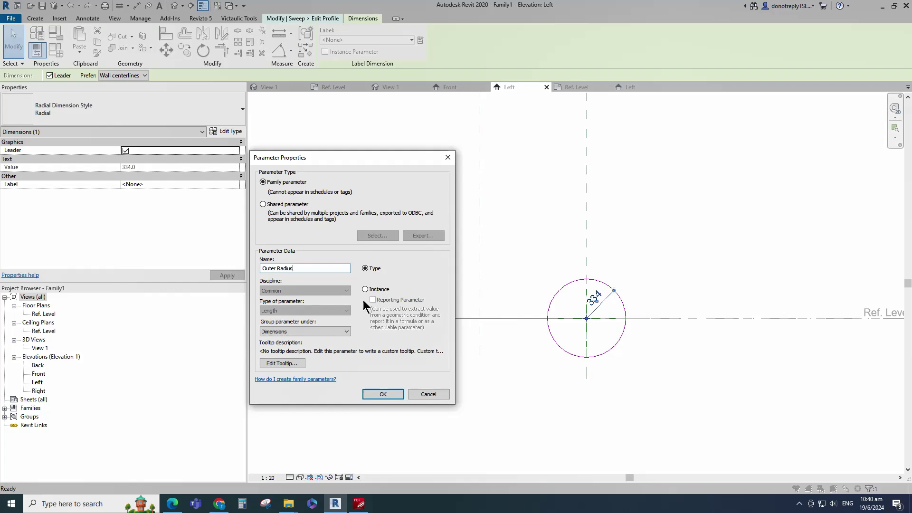
click(364, 289)
click(328, 331)
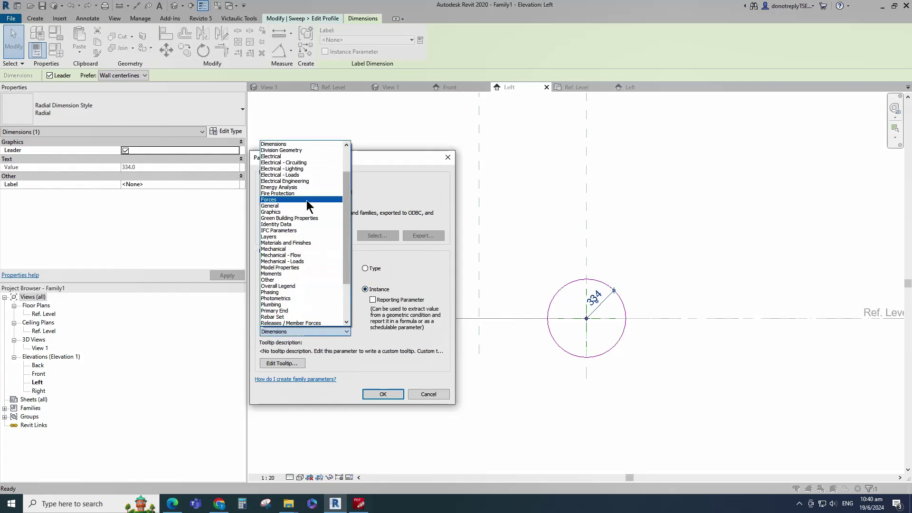
click(299, 172)
click(382, 394)
click(452, 394)
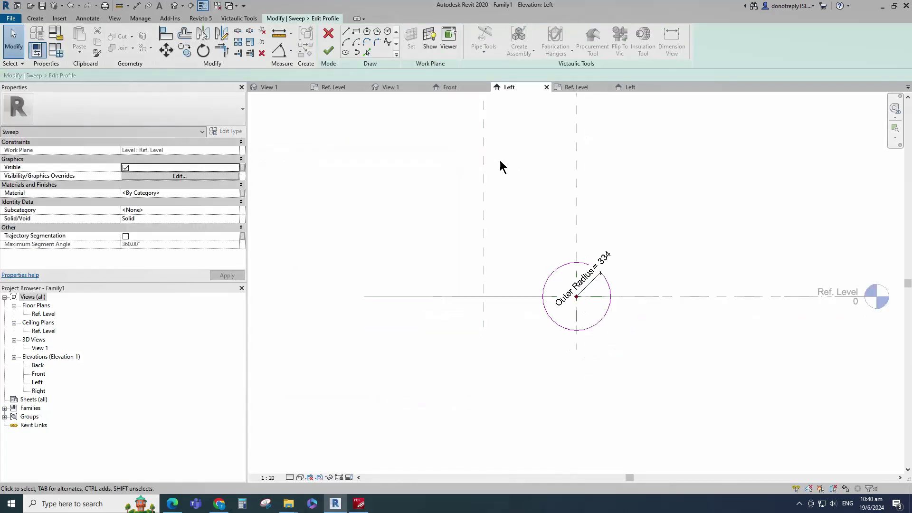
- Finish the profile and the sweep, and display the Ref. Level floor plan in the Shaded visual style
click(327, 50)
click(327, 49)
scroll(731, 285, down, 3)
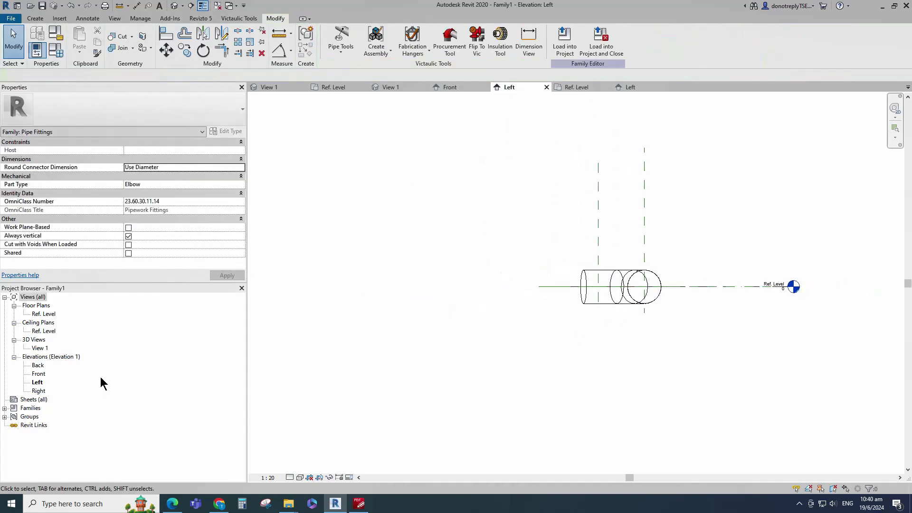
double_click(43, 314)
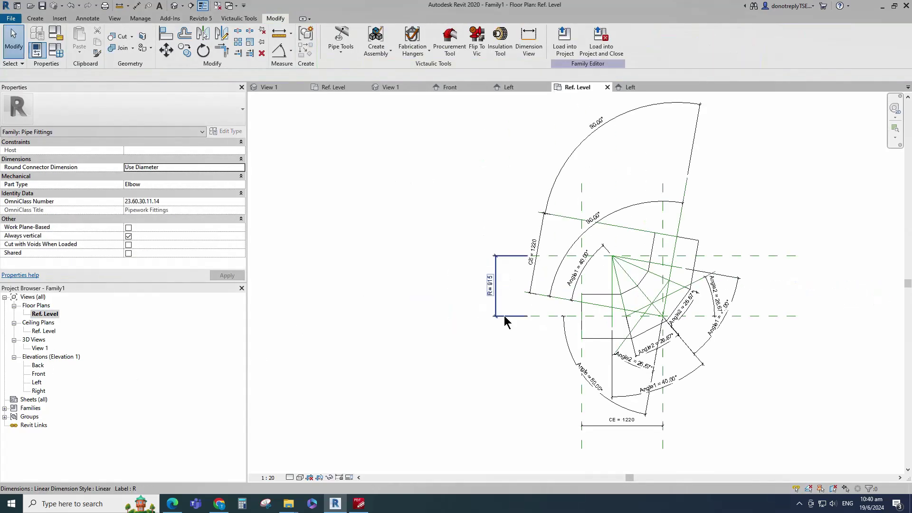
click(300, 477)
click(313, 439)
- Flex the swept elbow with Angle values of 90, 60 and 80 degrees, applying each, and accept the family types
click(56, 49)
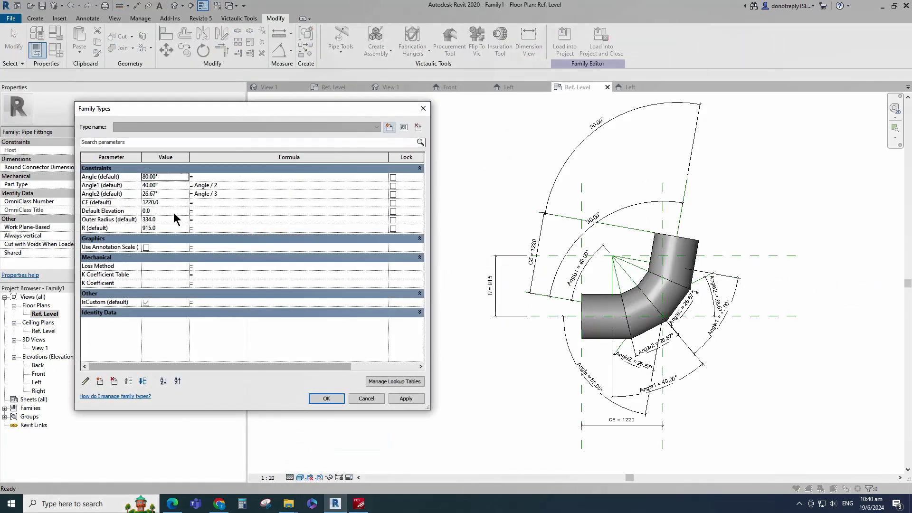
click(405, 398)
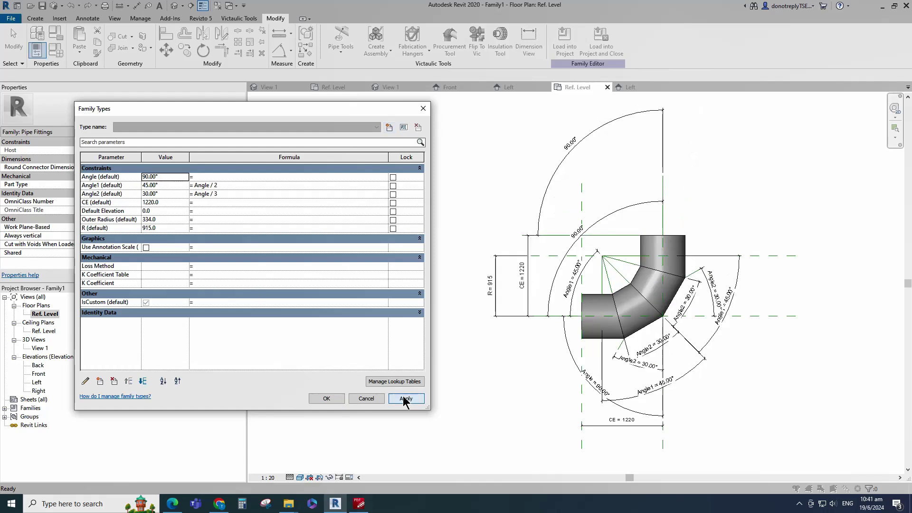
click(405, 398)
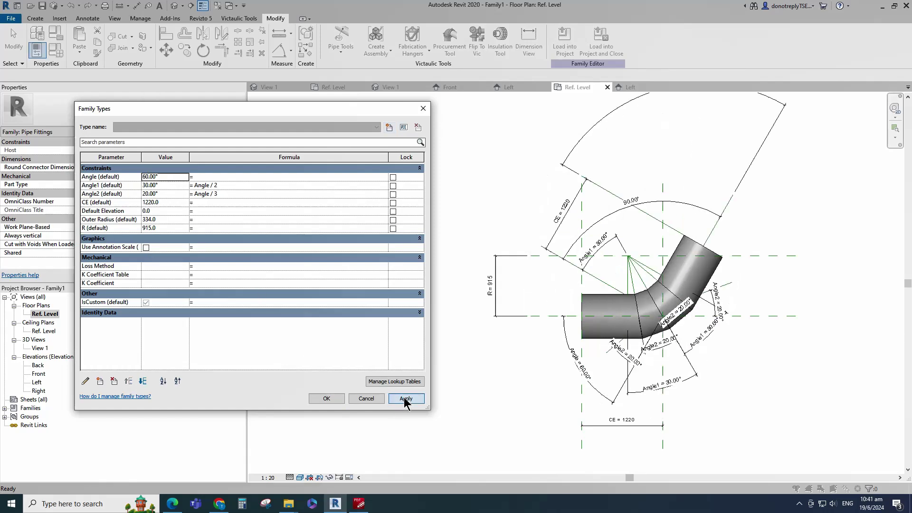
click(152, 176)
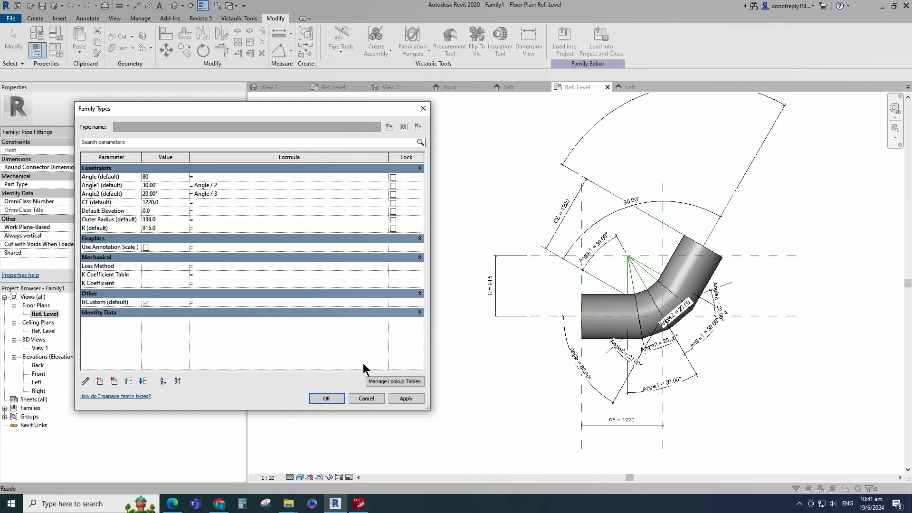
text(80)
click(406, 397)
click(326, 398)
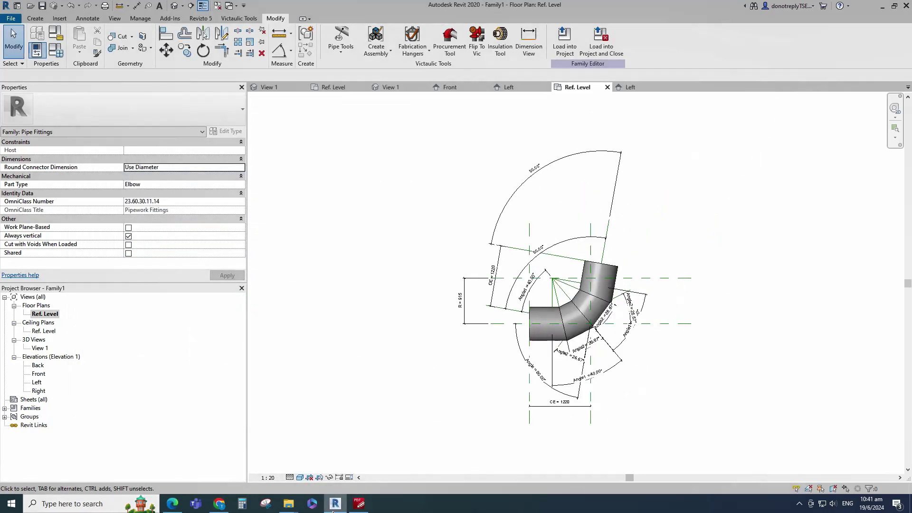
- Switch the floor plan's visual style to Wireframe
click(300, 477)
click(332, 419)
scroll(675, 386, up, 2)
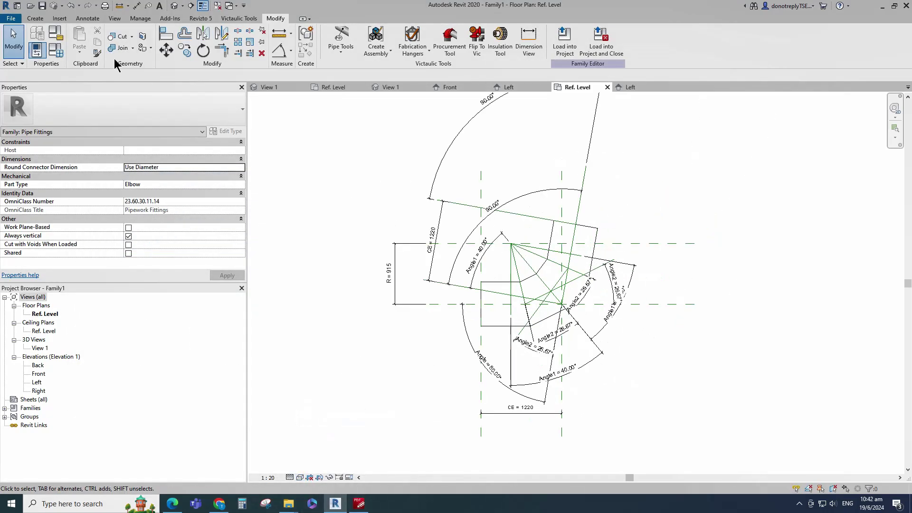
- Start a second sweep and sketch a centre-ends arc path of radius 1453.9 from the steep slanted line to the lower horizontal reference plane
click(36, 21)
click(148, 40)
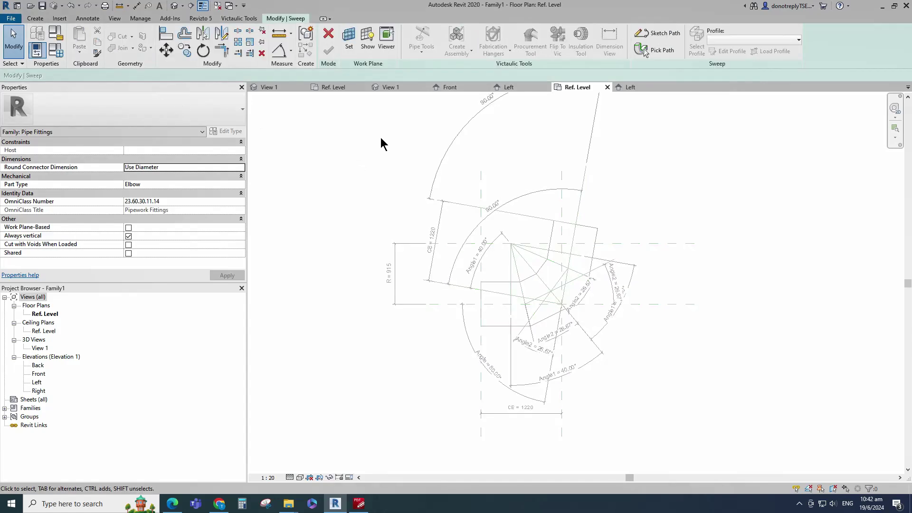
click(663, 35)
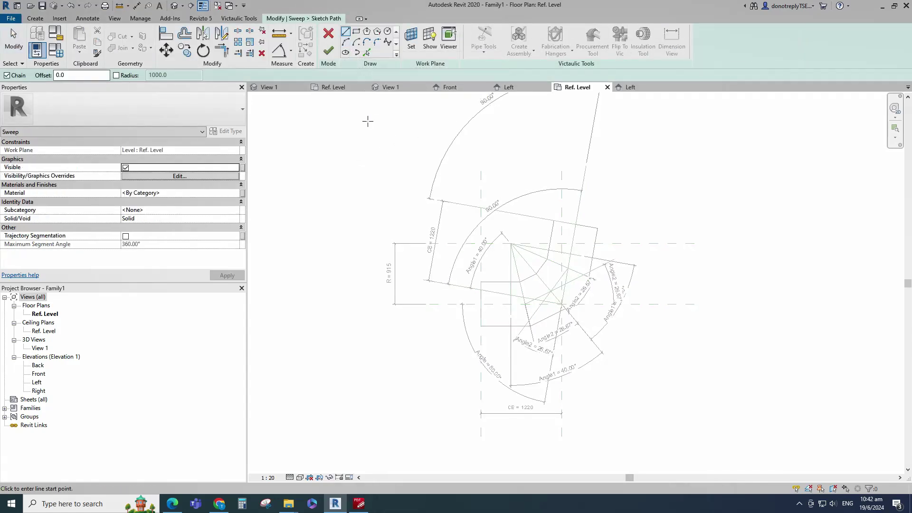
click(356, 42)
click(481, 208)
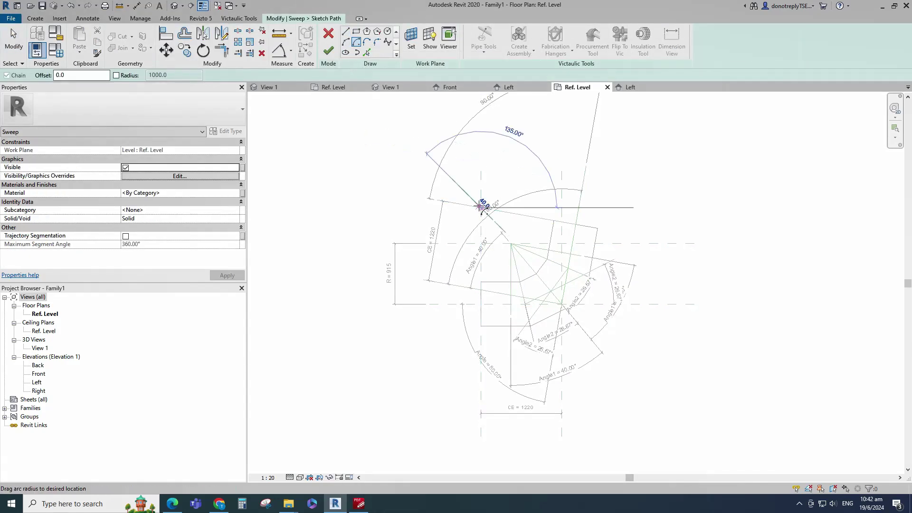
click(576, 224)
click(481, 303)
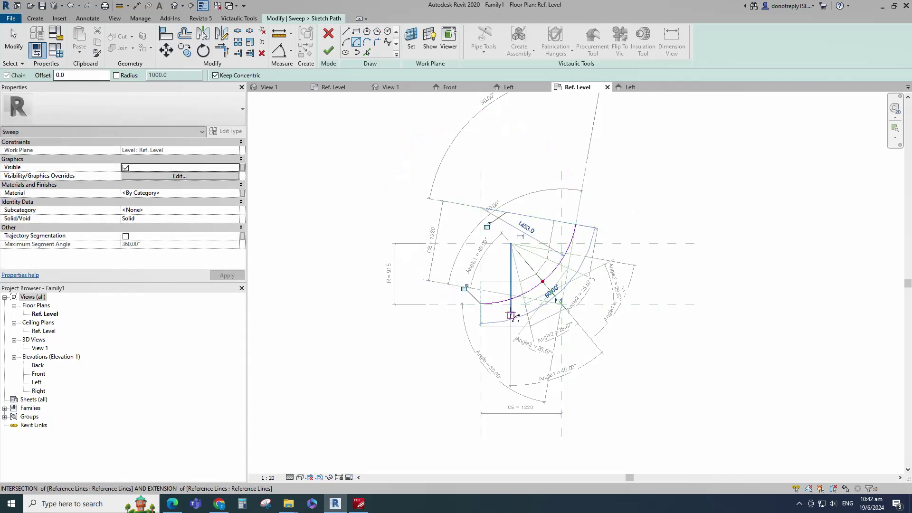
scroll(519, 292, up, 2)
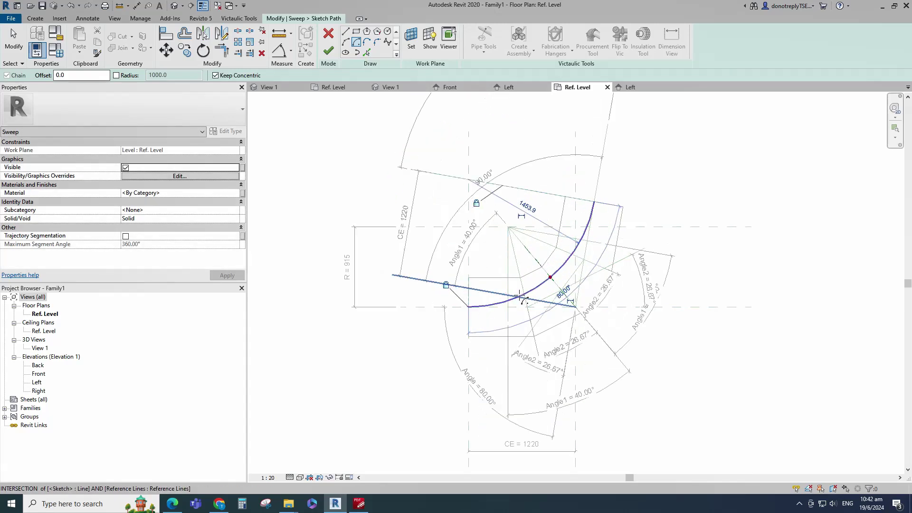
- Make the arc's temporary angular dimension permanent and label it with the Angle parameter
click(570, 301)
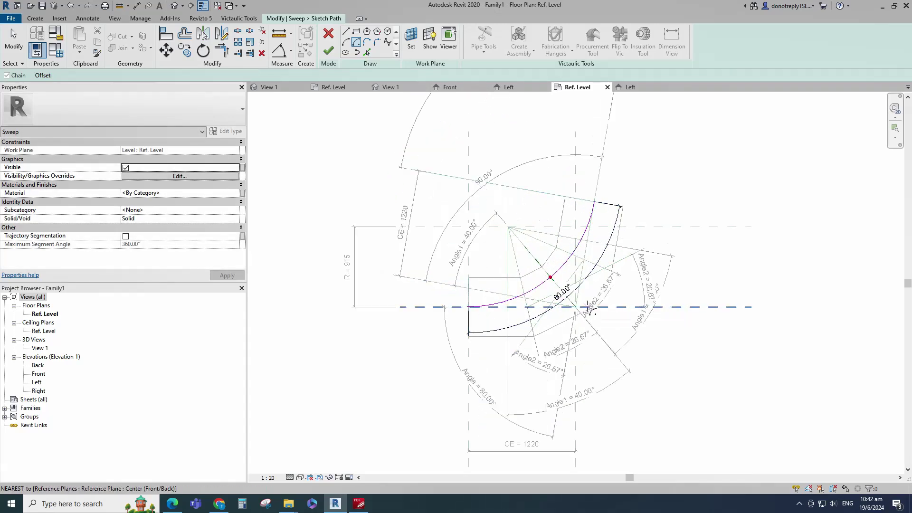
click(215, 185)
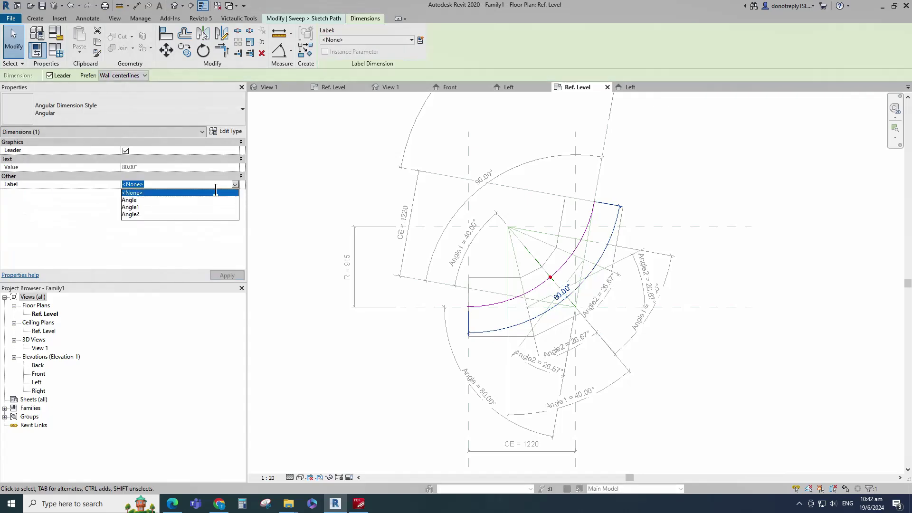
click(134, 200)
click(720, 351)
scroll(719, 352, down, 2)
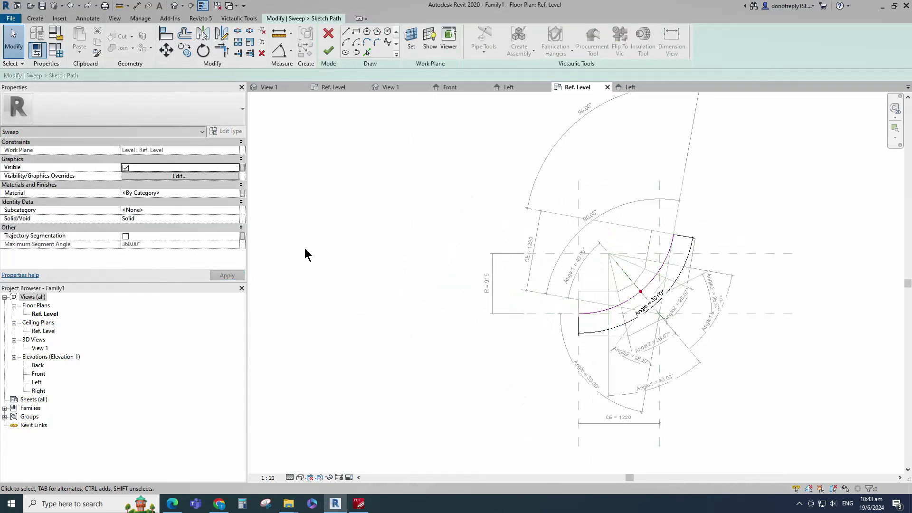
- Align and lock the arc path's ends to the steep slanted reference line and the lower horizontal reference plane
key(a)
key(l)
scroll(765, 249, up, 2)
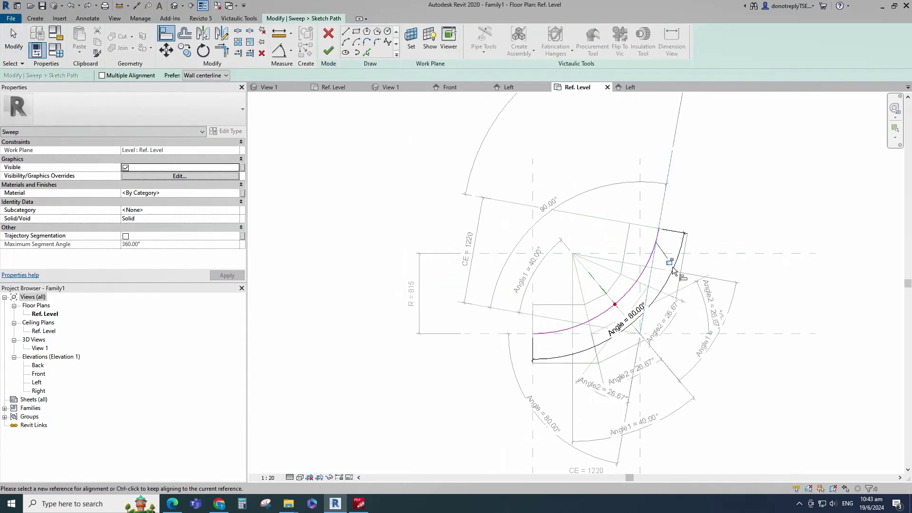
click(502, 334)
click(532, 335)
click(624, 350)
scroll(742, 368, down, 1)
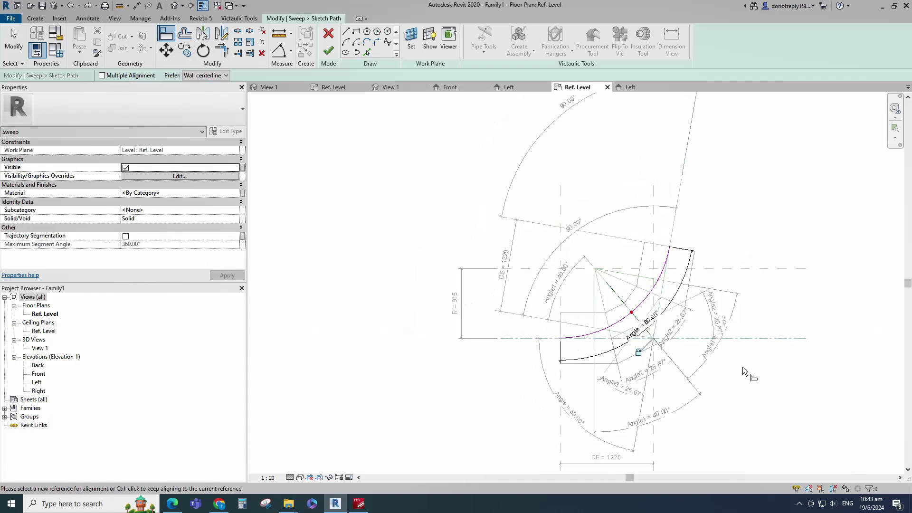
key(Escape)
key(Escape)
- Flex the arc path by applying Angle values of 90° and 60°, and restore Angle to 80°
click(55, 50)
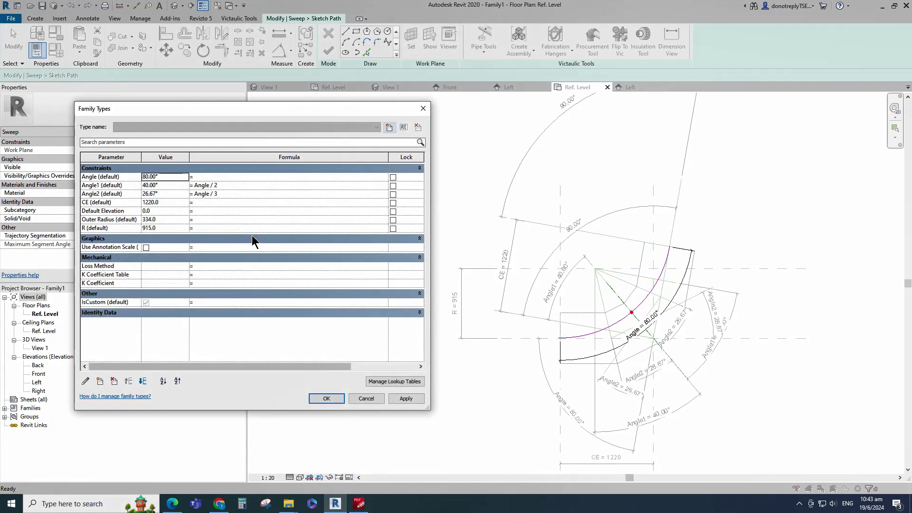
click(407, 398)
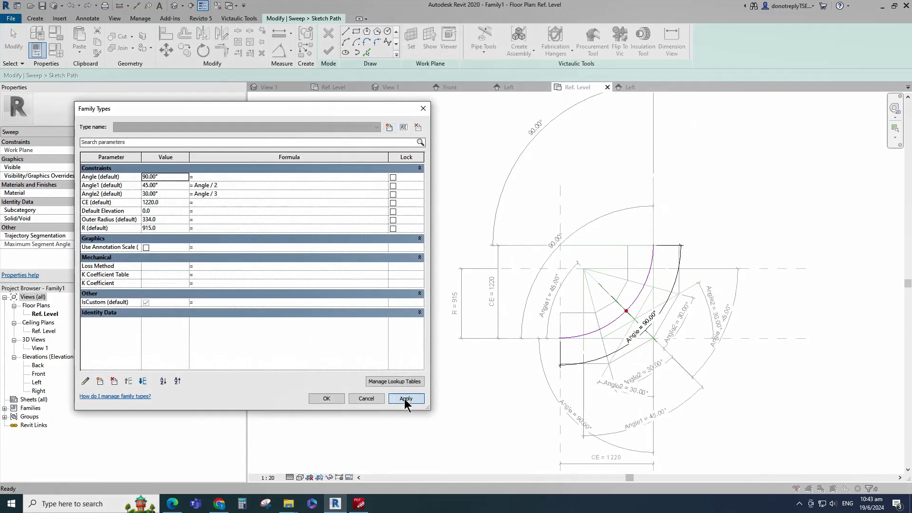
click(161, 177)
text(0)
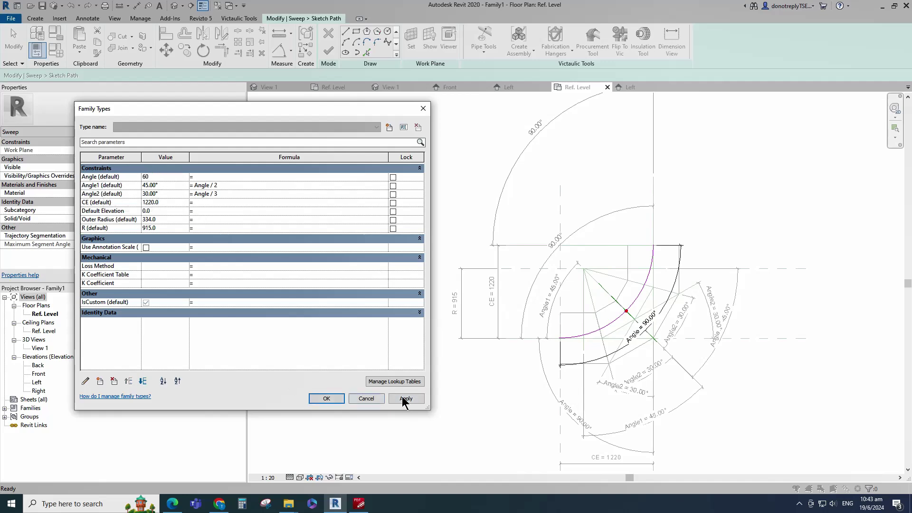
click(406, 398)
text(80)
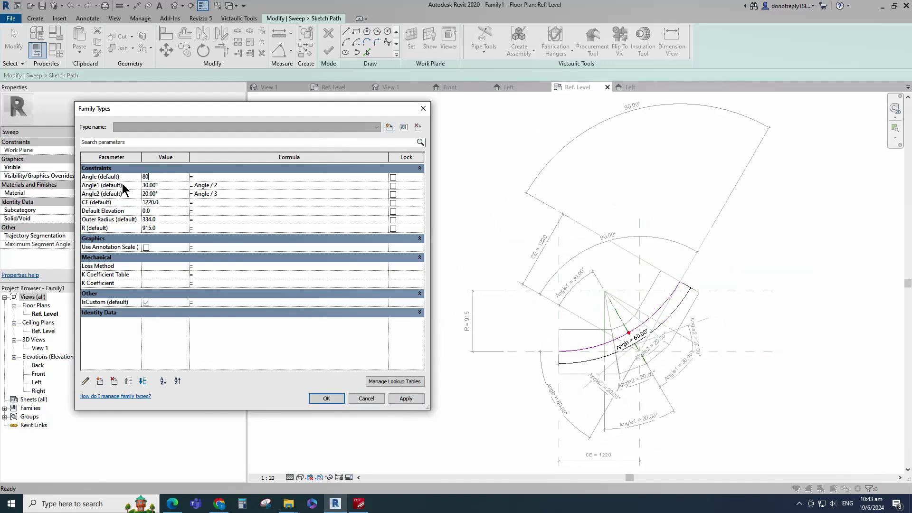
click(406, 398)
click(327, 399)
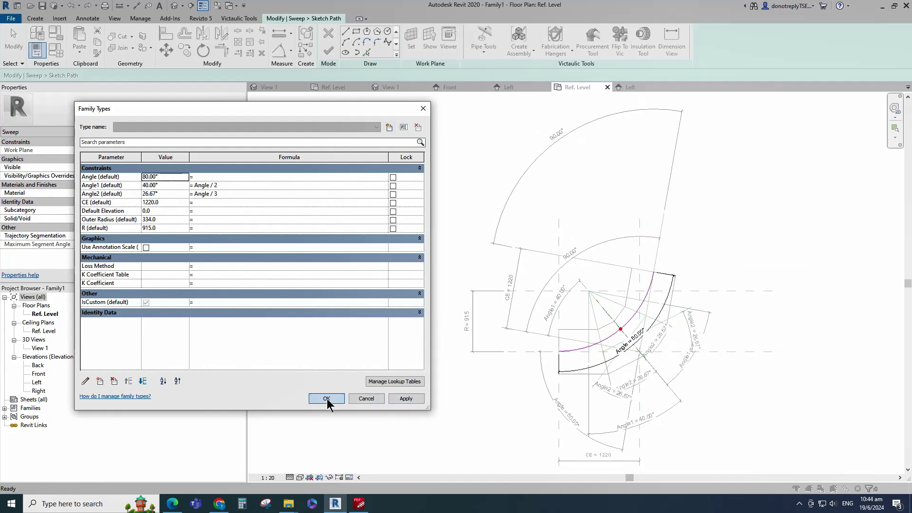
- Finish the arc path and open the sweep's profile sketch for editing in 3D View 1
click(327, 50)
click(726, 51)
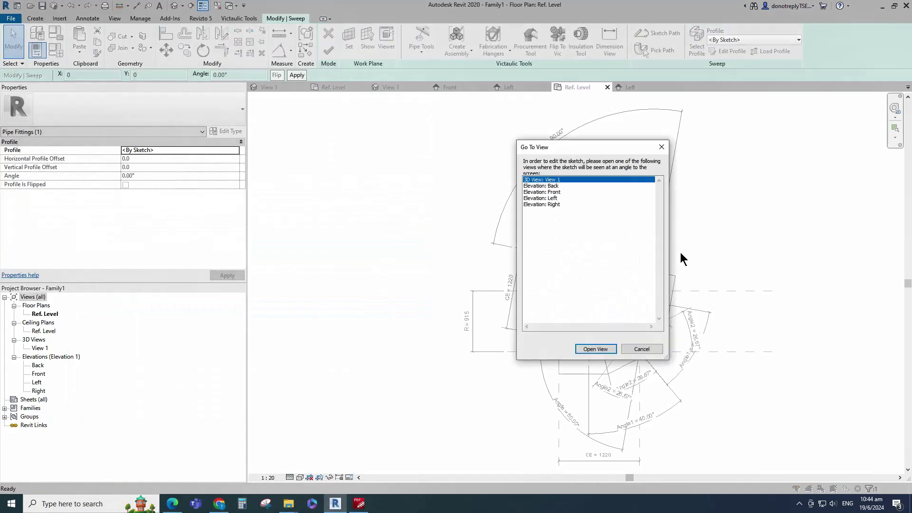
click(609, 349)
click(609, 349)
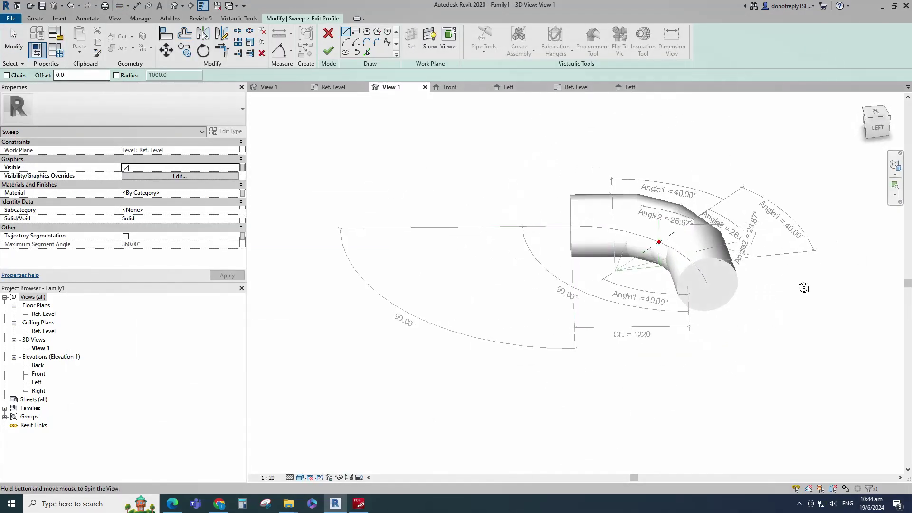
- Sketch a circular profile of radius 100 centred on the arc path's profile point and finish the sweep
scroll(709, 254, up, 2)
click(388, 32)
click(611, 236)
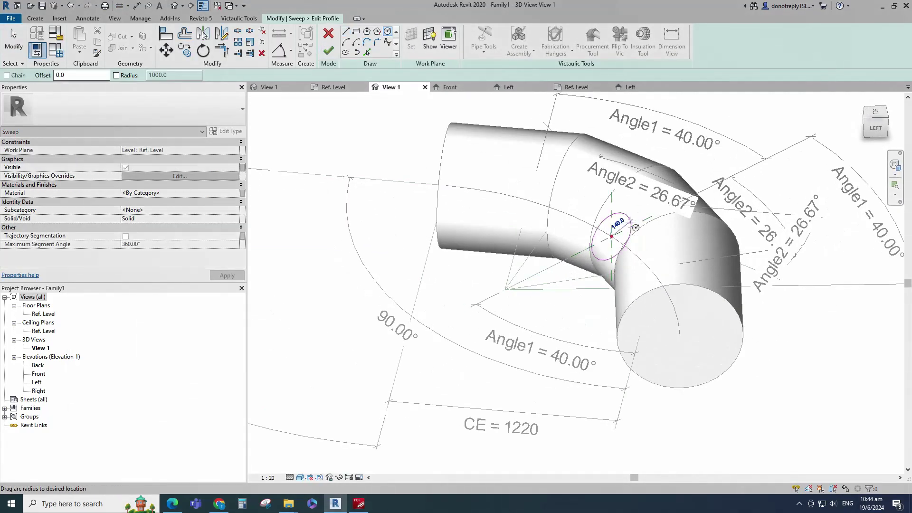
text(100)
key(Return)
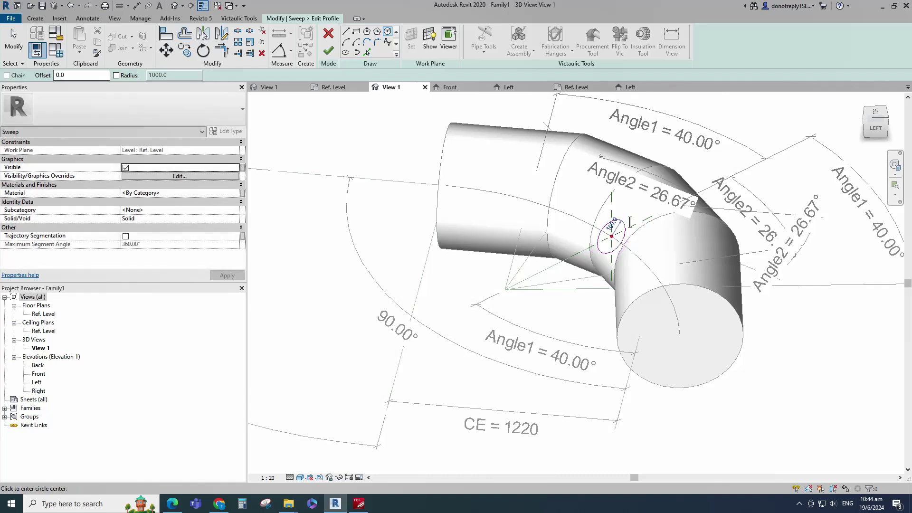
click(330, 50)
click(329, 50)
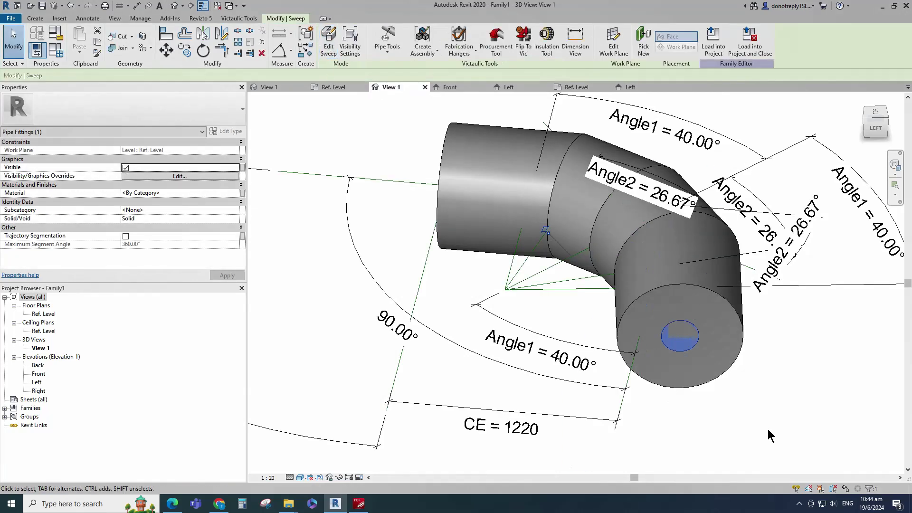
- Flex the elbow in the 3D view by applying an Angle value of 90°
scroll(766, 427, down, 1)
click(711, 371)
scroll(766, 405, down, 2)
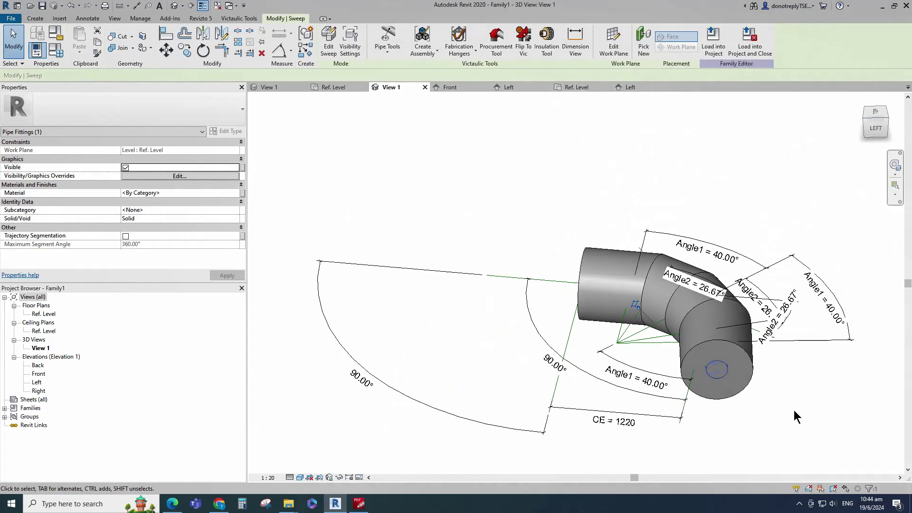
shift+middle_drag(793, 411, 684, 458)
click(685, 459)
shift+middle_drag(760, 404, 665, 435)
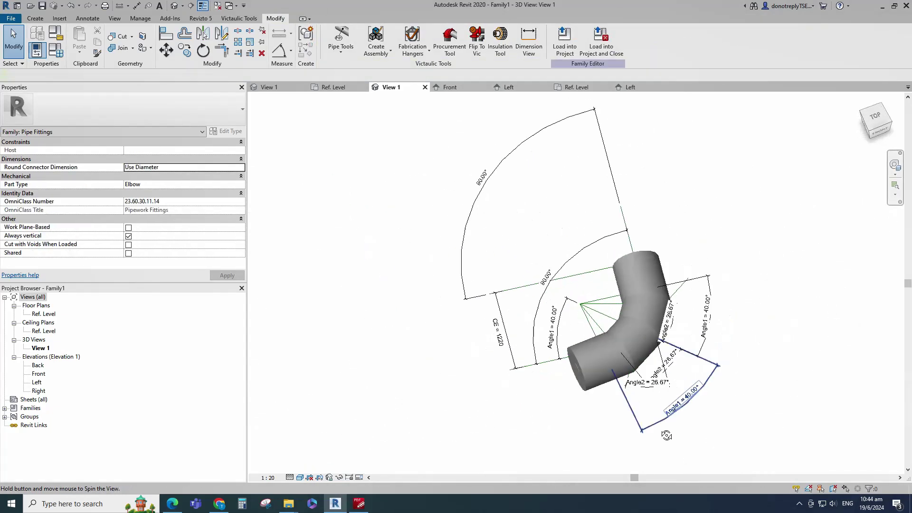
click(60, 52)
drag(167, 178, 124, 181)
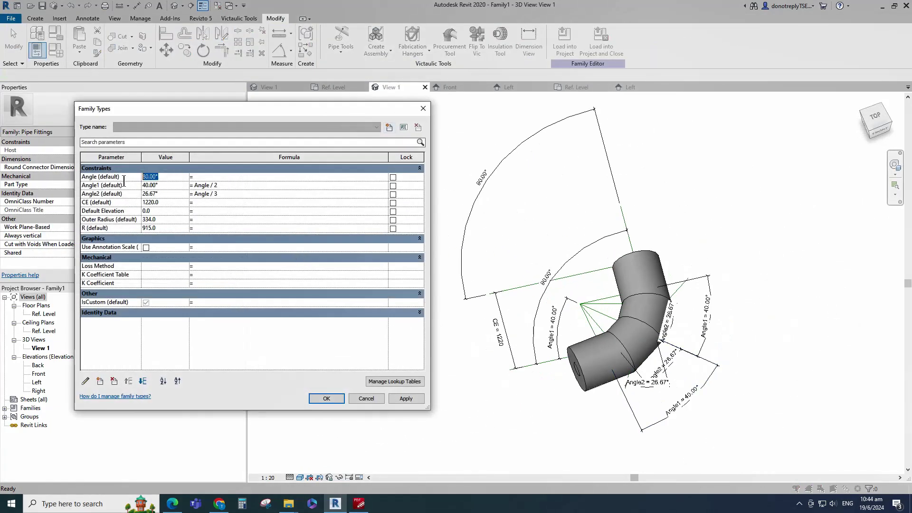
text(90)
click(404, 398)
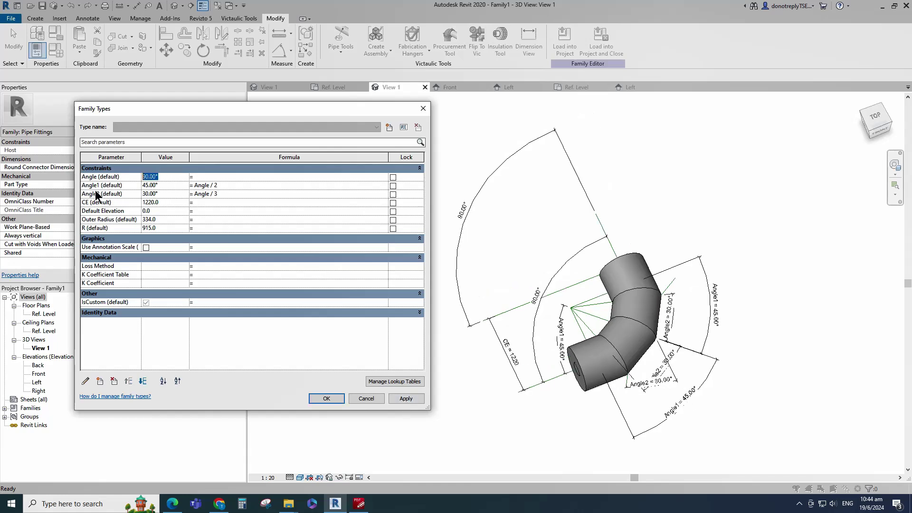
- Flex the elbow with an Angle of 60° and restore the parameter to 80°
text(60)
click(406, 398)
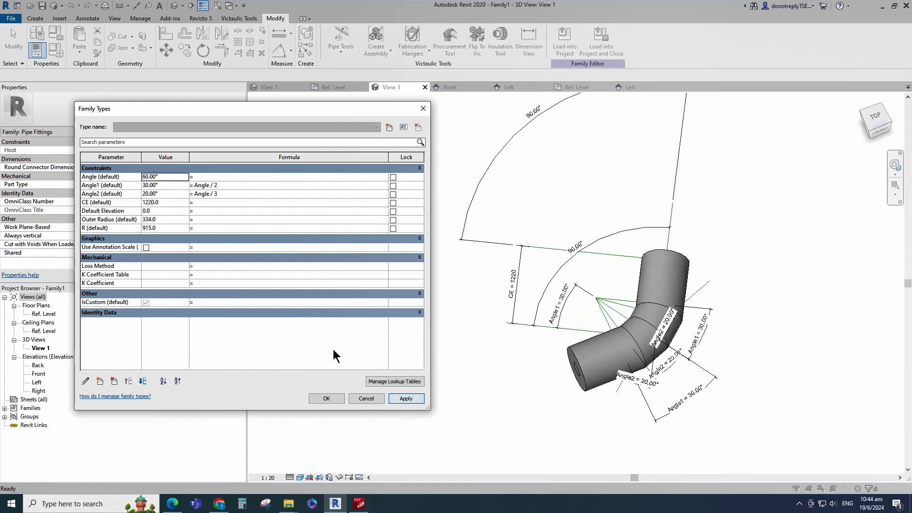
click(161, 176)
text(80)
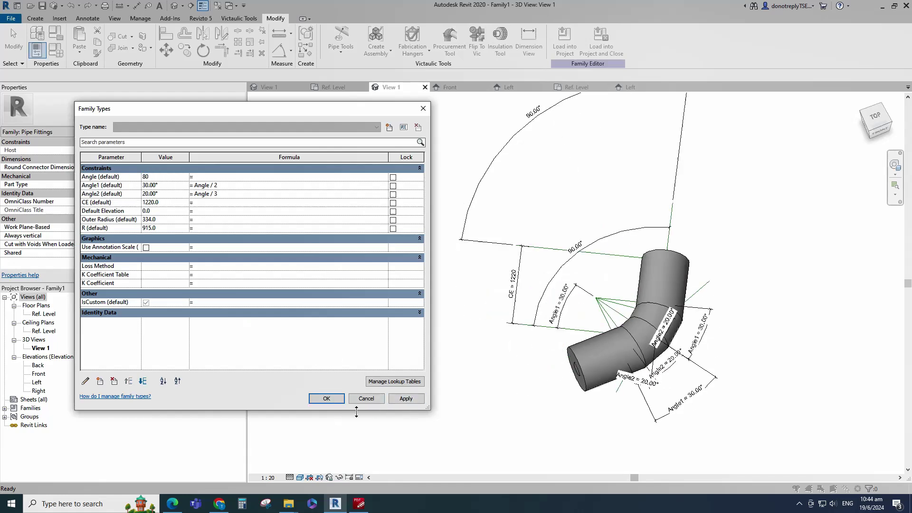
click(402, 399)
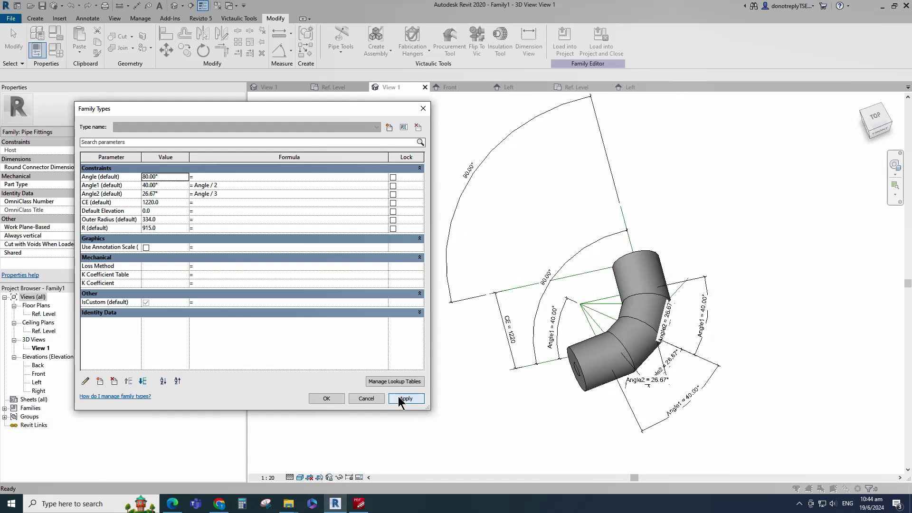
click(327, 398)
- Add a Nominal Diameter instance length parameter under Dimensions and set its value to 700
click(56, 49)
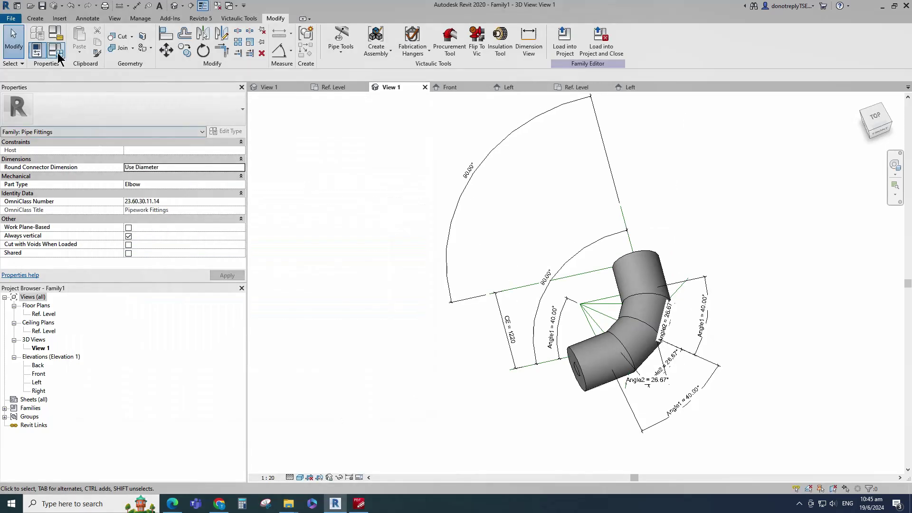
click(100, 381)
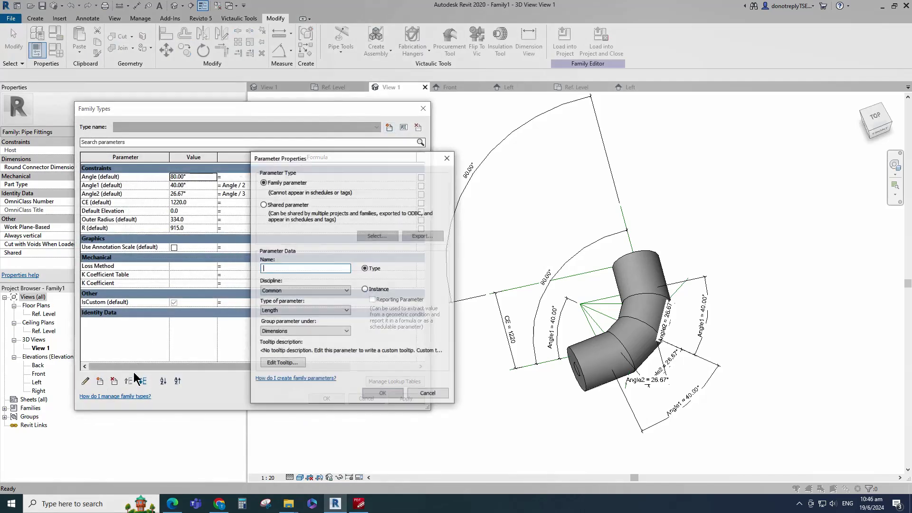
text(Nominal)
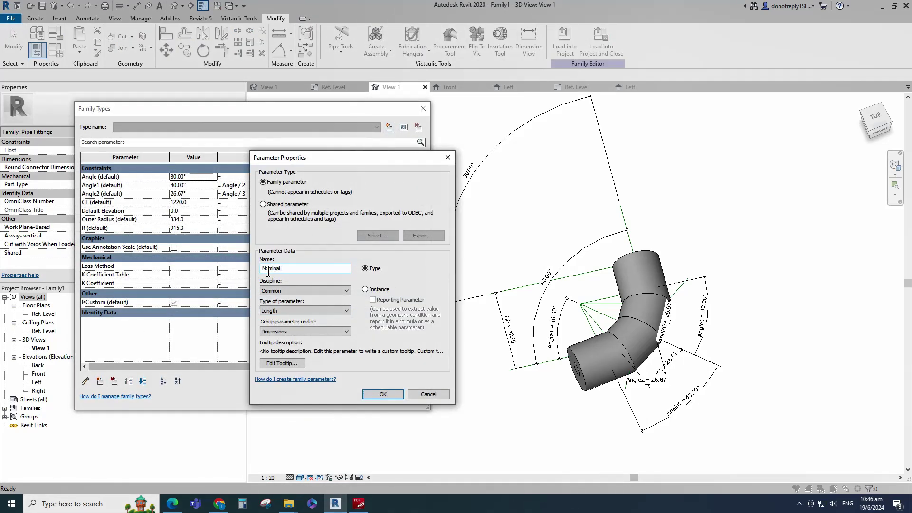
text( Diameter)
click(365, 289)
click(383, 394)
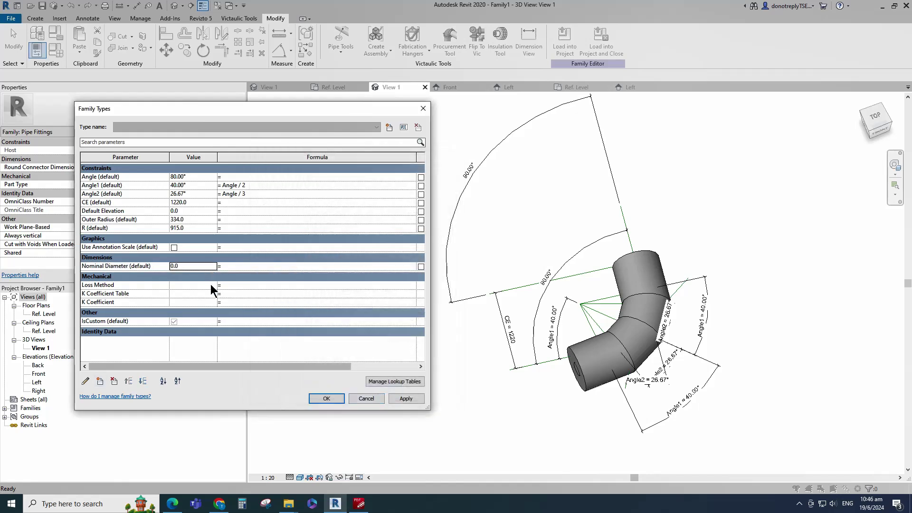
text(700)
click(413, 402)
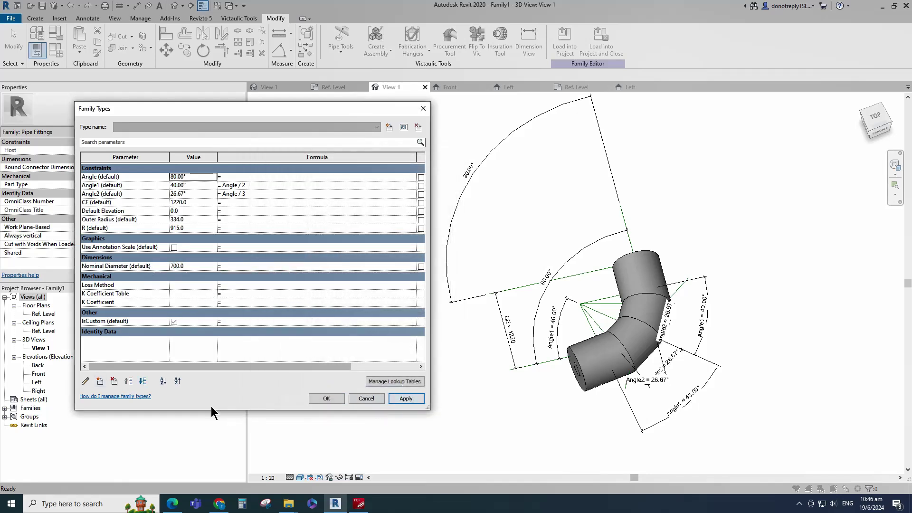
- Add a Nominal Radius instance length parameter under Dimensions with the formula Nominal Diameter / 2
click(100, 381)
text(No)
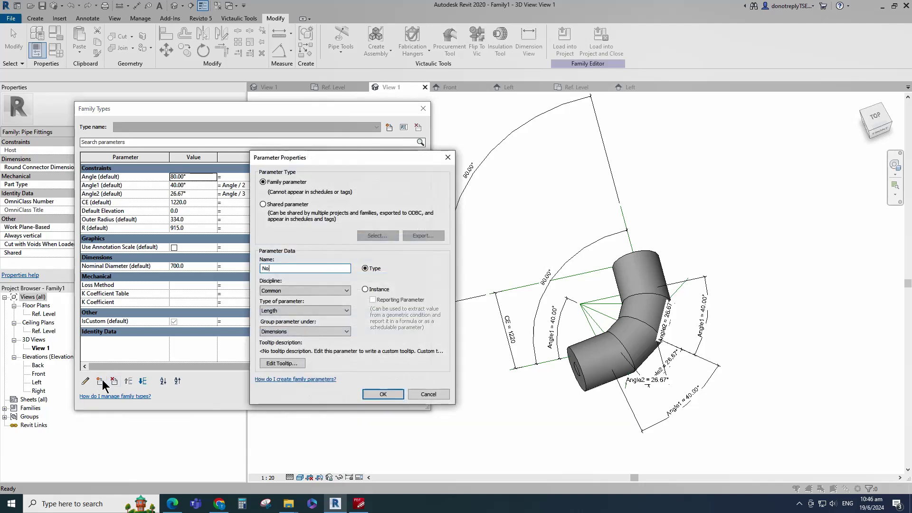
text(minal Radius)
click(365, 288)
click(370, 394)
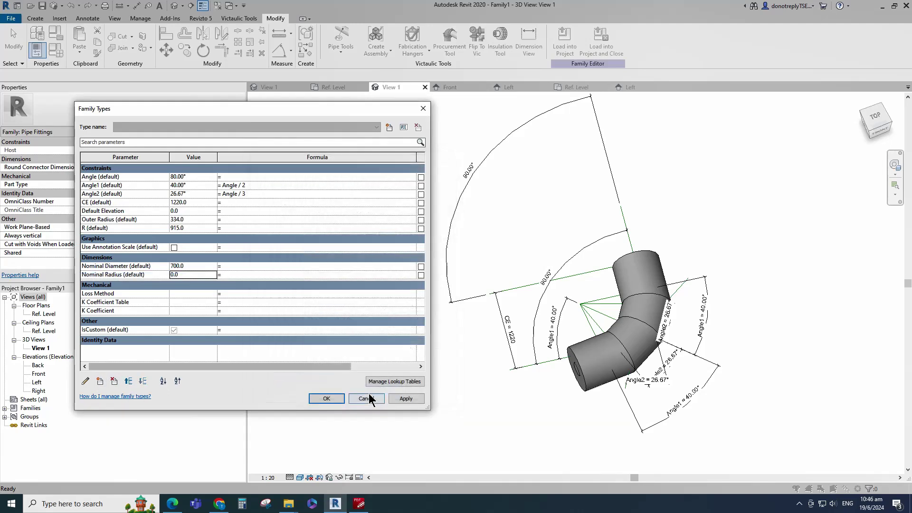
text(Nominal Diameter / 2)
click(406, 398)
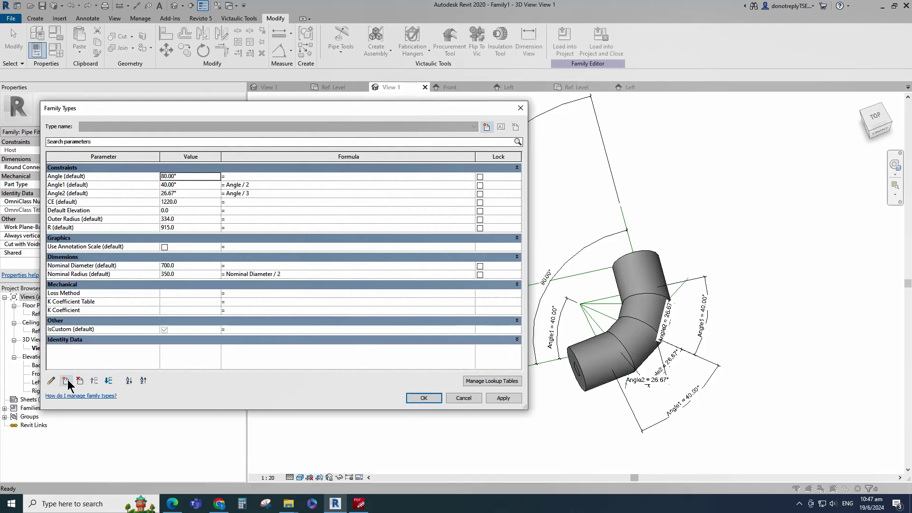
- Add an Outer Diameter instance length parameter grouped under Constraints
click(66, 380)
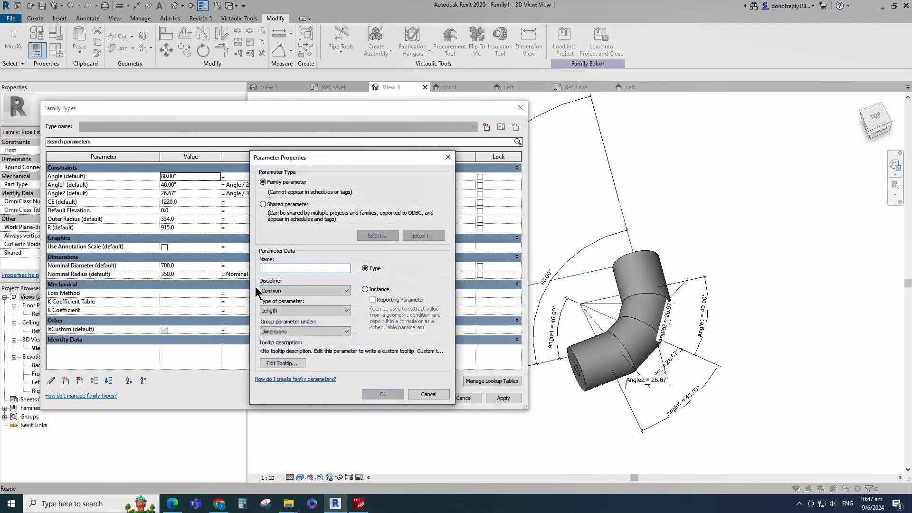
text(Outer Diameter)
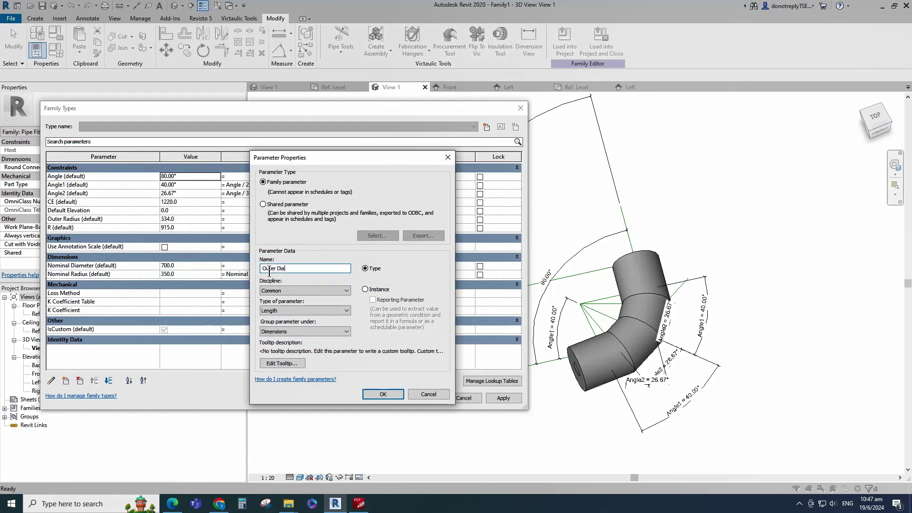
click(365, 289)
click(300, 331)
scroll(301, 247, up, 3)
click(277, 162)
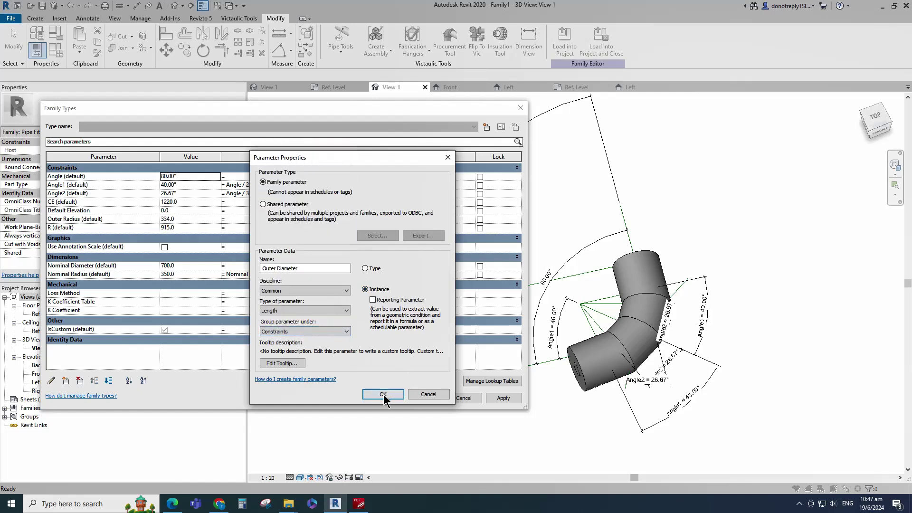
click(383, 394)
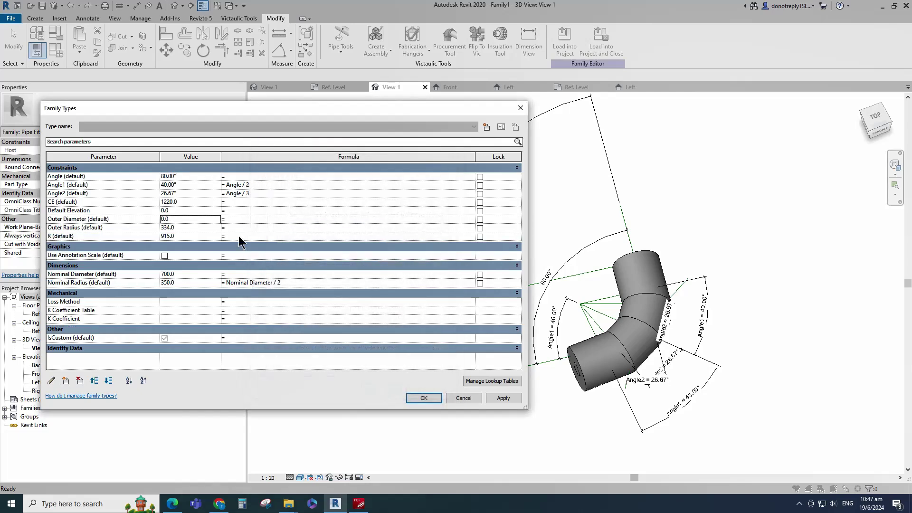
- Import the PUB NSTD Bend (46°-90°) lookup table into the family
click(503, 382)
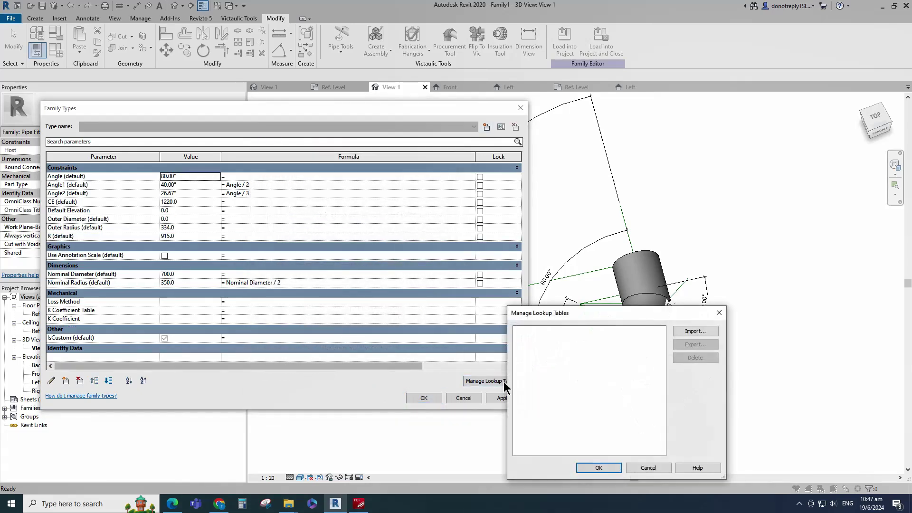
click(696, 333)
click(531, 364)
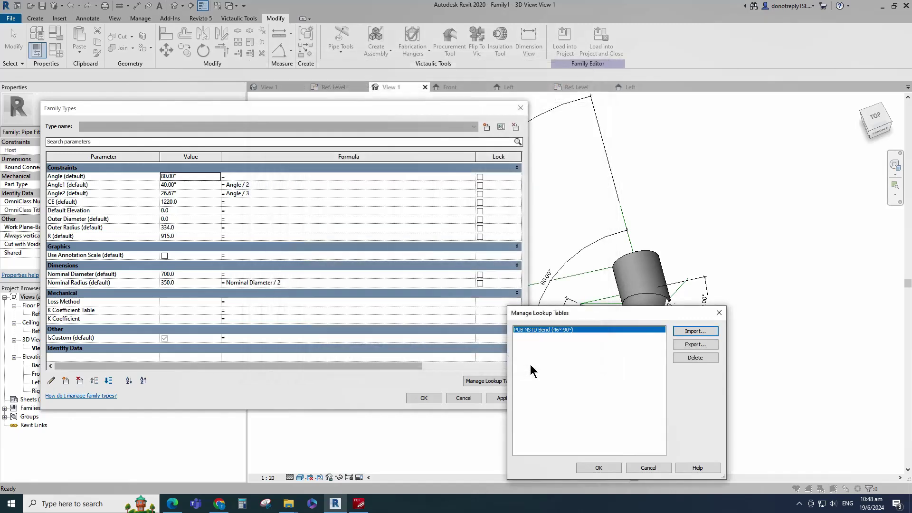
click(599, 468)
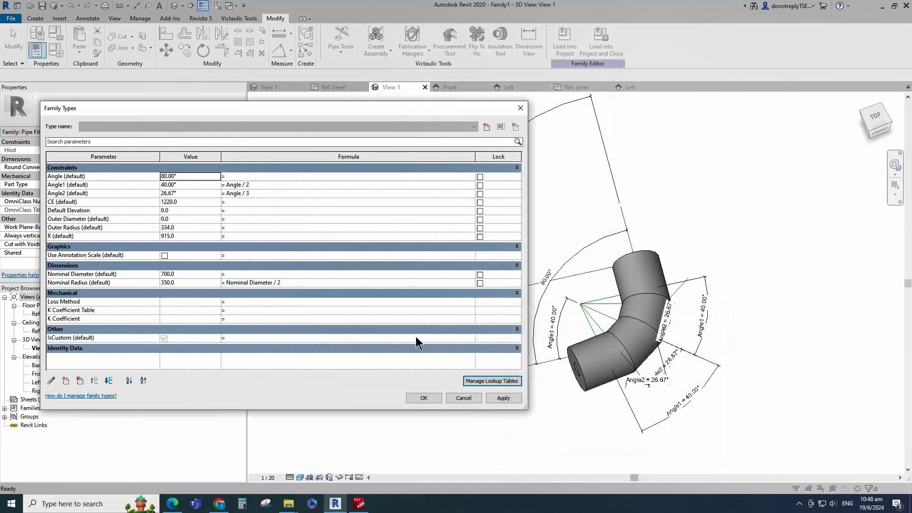
- Add a Lookup Table Name text type parameter grouped under Other and set its value to PUB NSTD Bend (46°-90°)
click(66, 381)
text(Lookup Table Name)
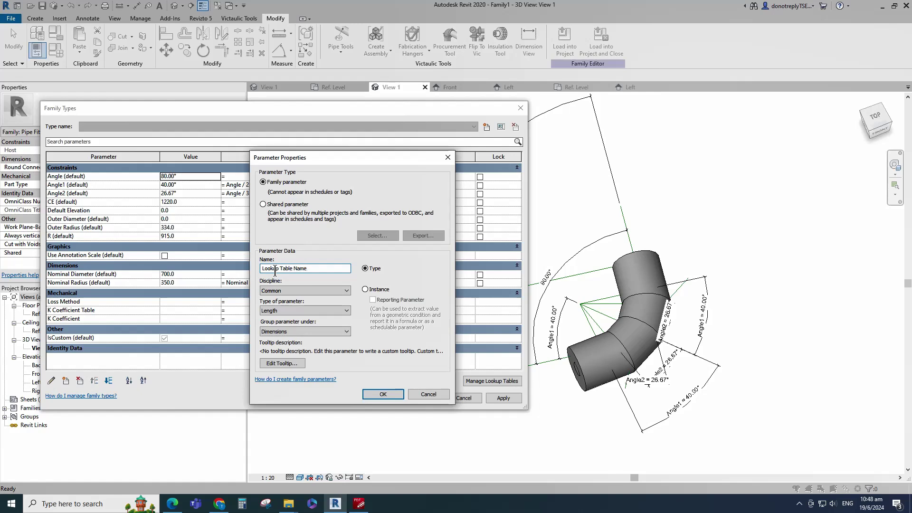
click(286, 310)
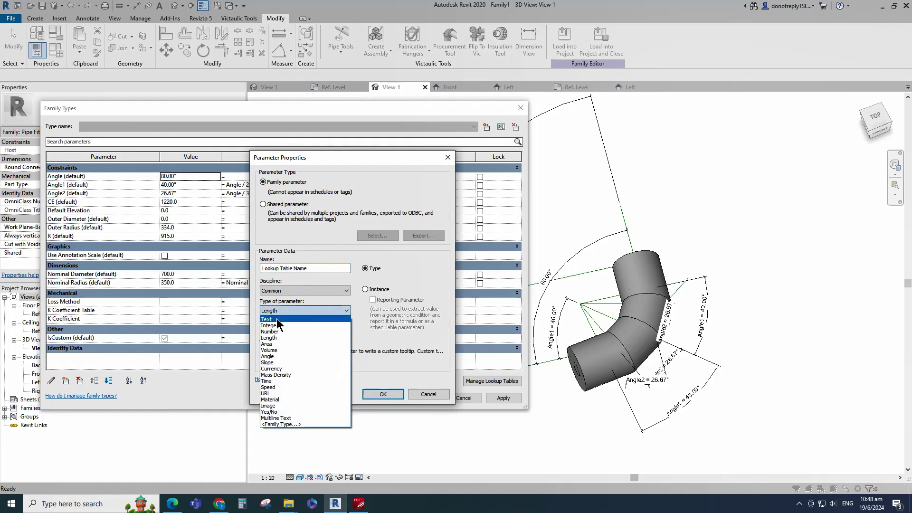
click(276, 318)
click(281, 331)
click(268, 224)
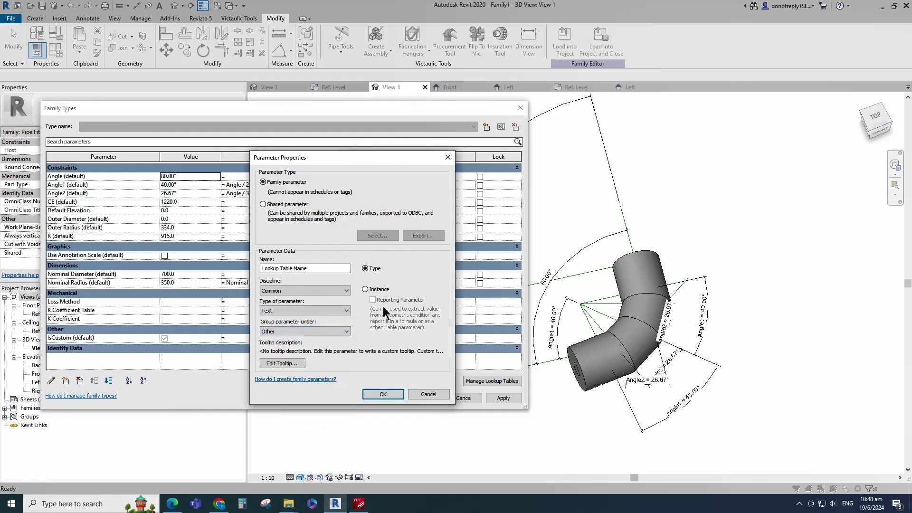
click(380, 394)
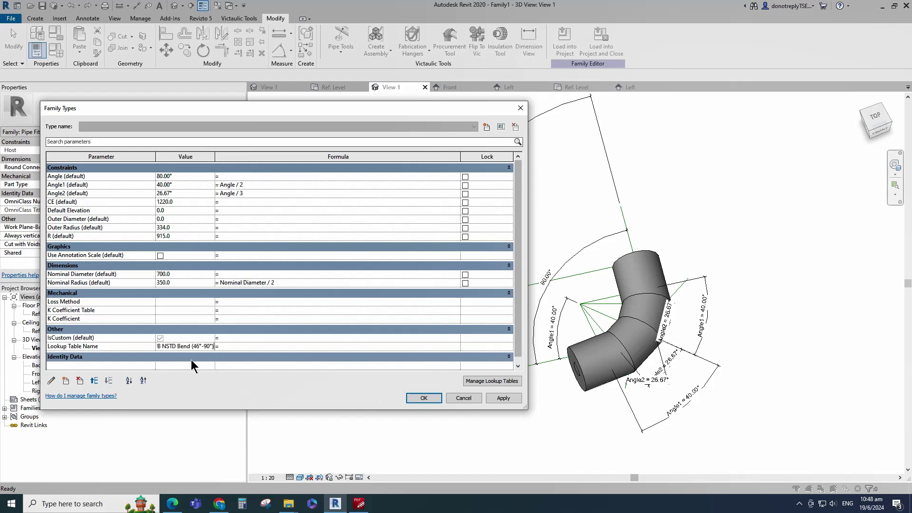
drag(155, 156, 149, 156)
drag(209, 157, 220, 156)
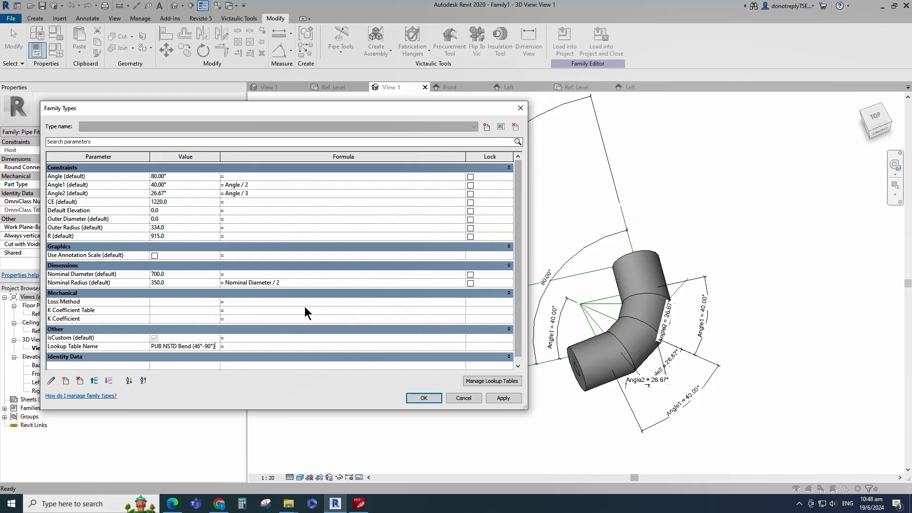
click(497, 399)
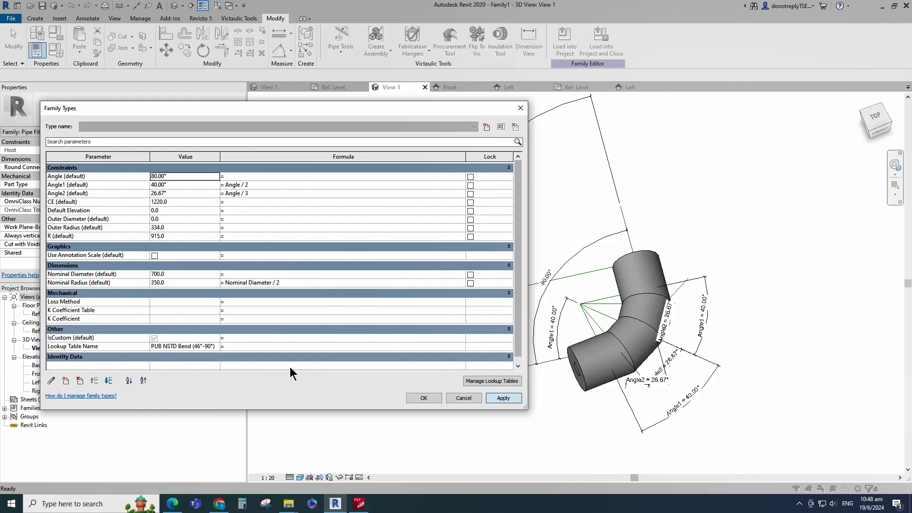
- Set the Outer Diameter formula to size_lookup(Lookup Table Name, "OD", Nominal Diameter, Nominal Diameter, Angle) and the Outer Radius formula to Outer Diameter / 2
click(231, 219)
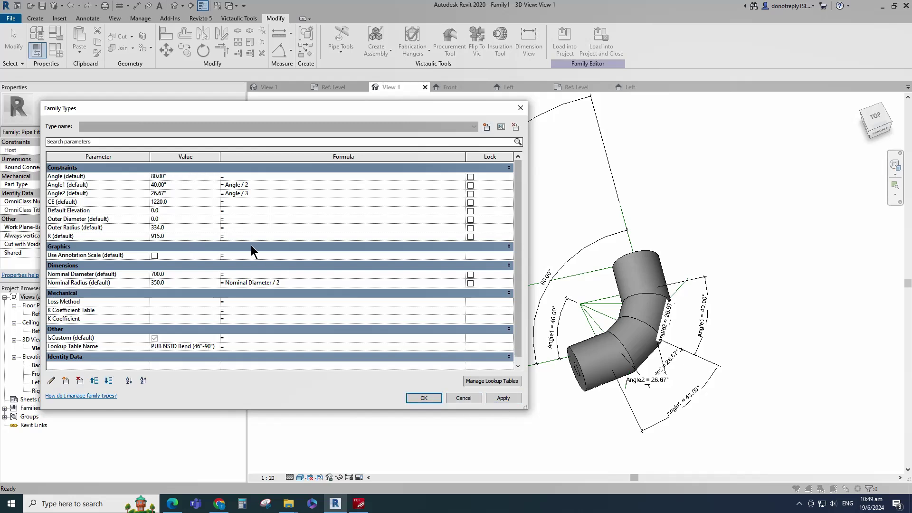
text(size_lookup(Lookup Table Name, "OD", Nominal Diameter, Nominal Diameter, Angle))
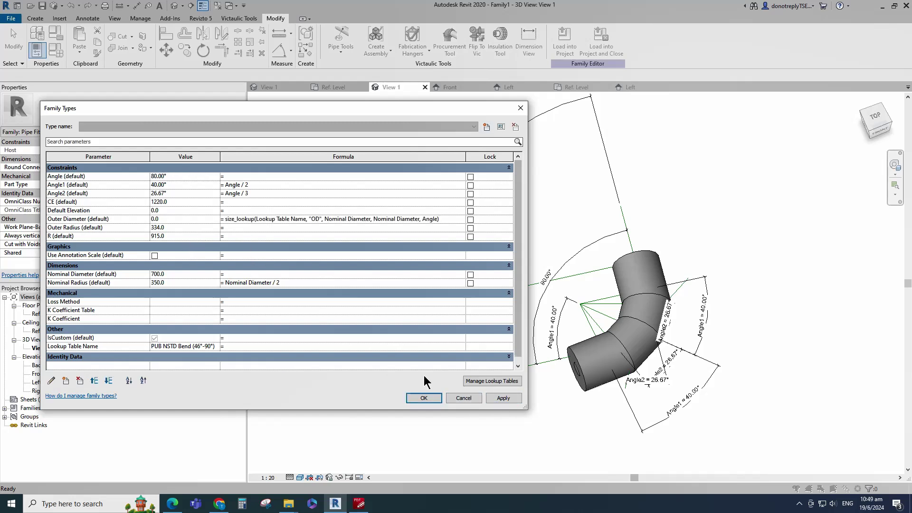
click(494, 398)
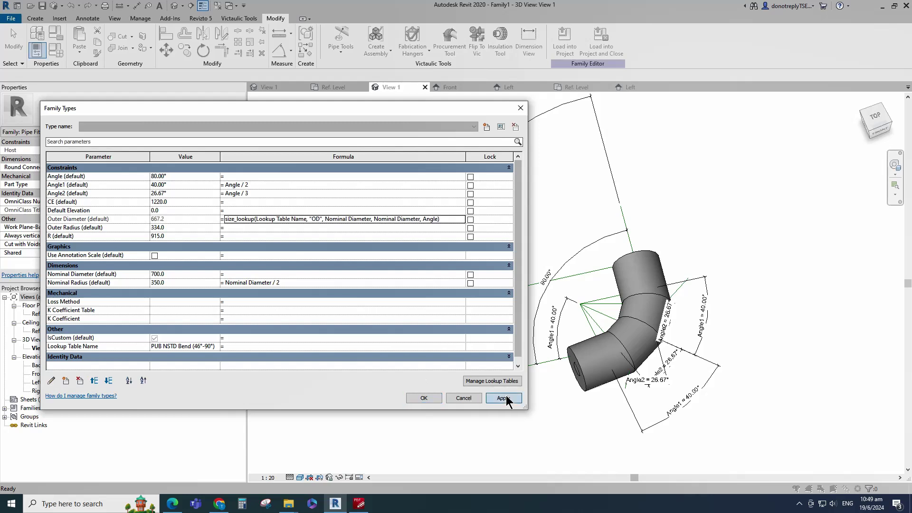
click(232, 228)
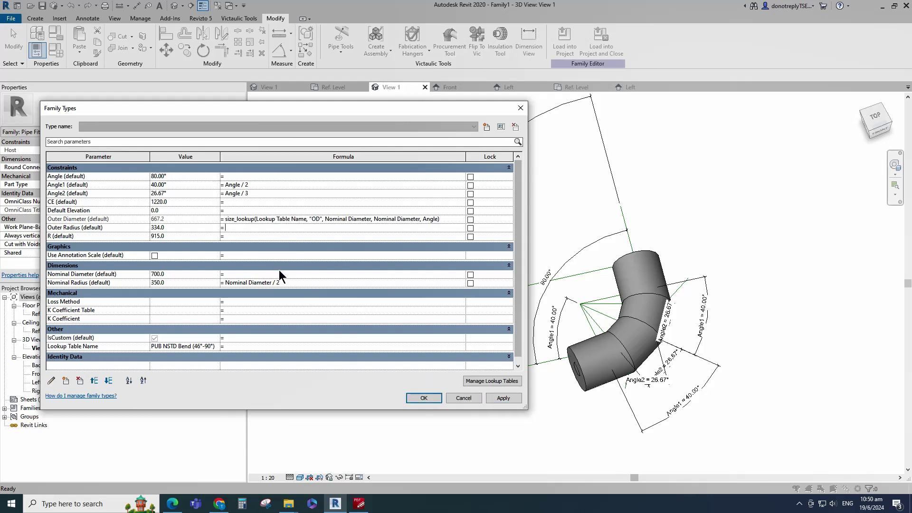
text(Outer Diameter/2)
click(506, 397)
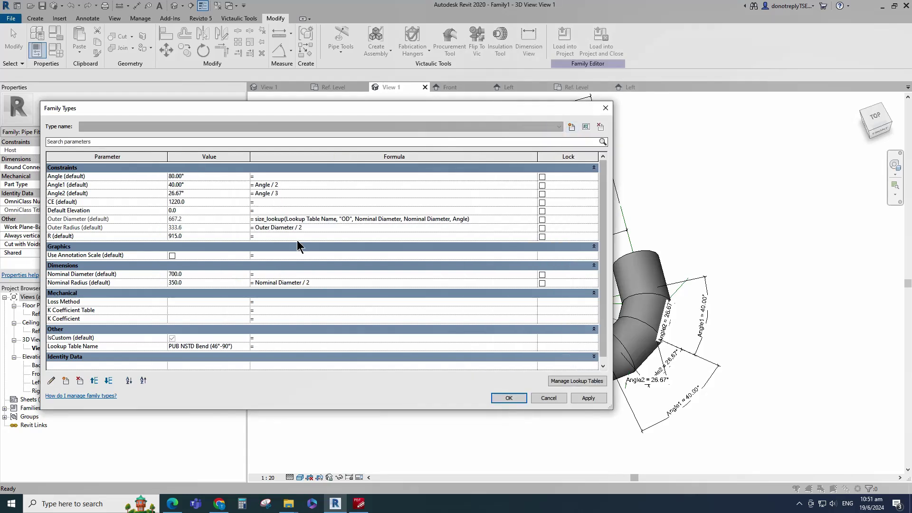
- Set the CE formula to size_lookup(Lookup Table Name, "N", 0.5 * Nominal Diameter + 400 mm, Nominal Diameter, Angle)
text(size_lookup(Lookup Table Name, "N", 0.5 * Nominal Diameter + 400 mm, Nominal Diameter, Angle))
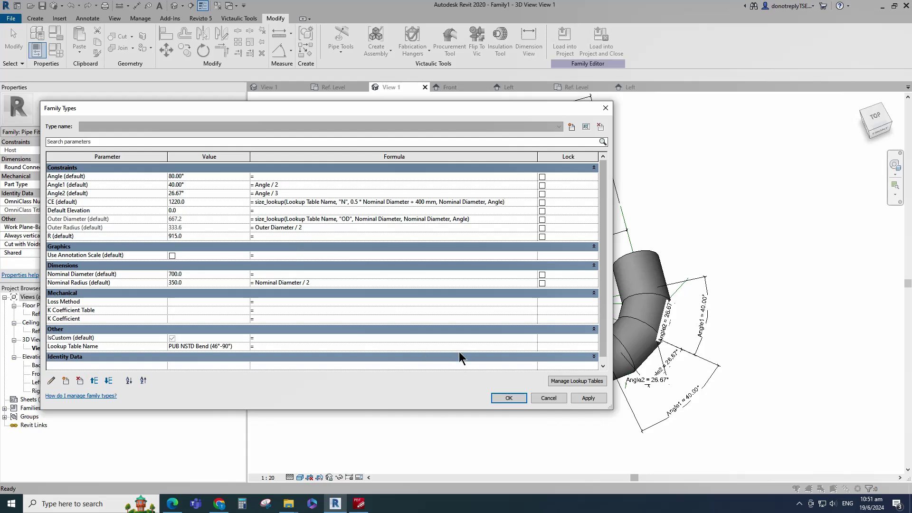
click(593, 397)
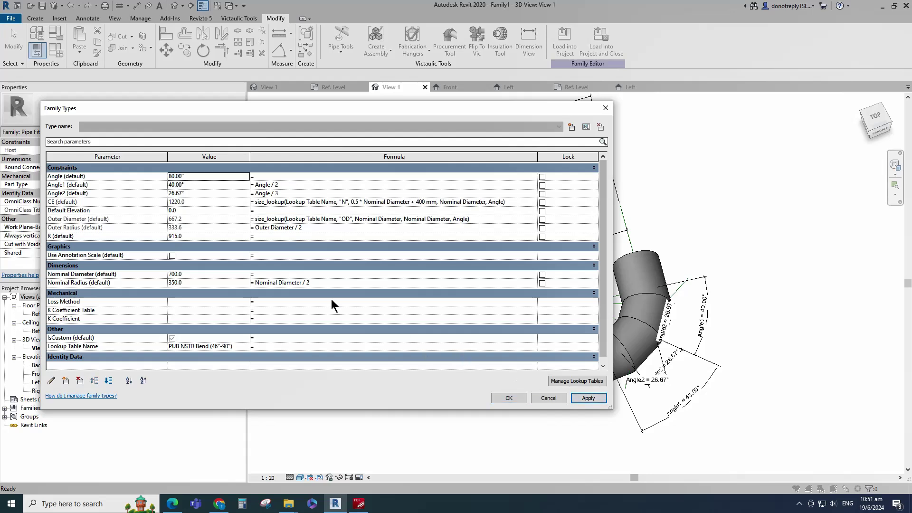
- Set the R formula to size_lookup(Lookup Table Name, "R", 1.5 * Nominal Diameter, Nominal Diameter, Angle)
click(259, 238)
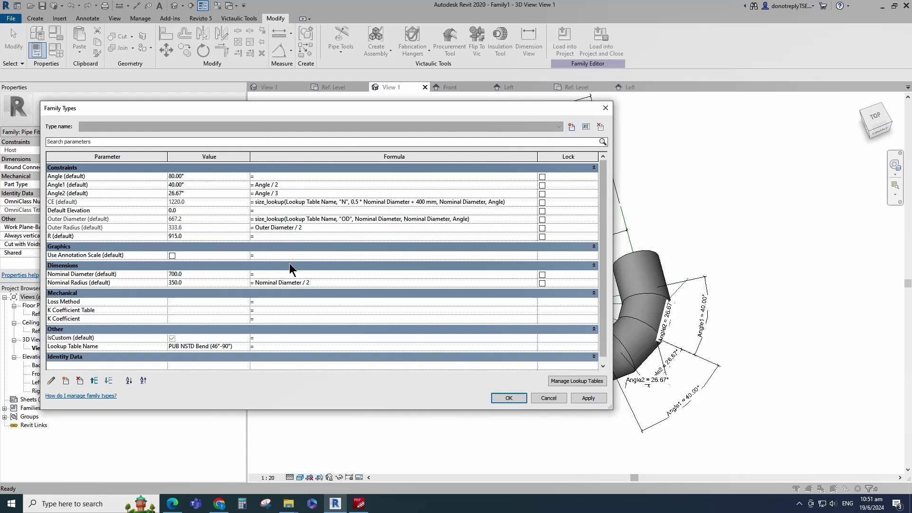
text(size_lookup(Lookup Table Name, "R", 1.5 * Nominal Diameter, Nominal Diameter, Angle))
click(579, 399)
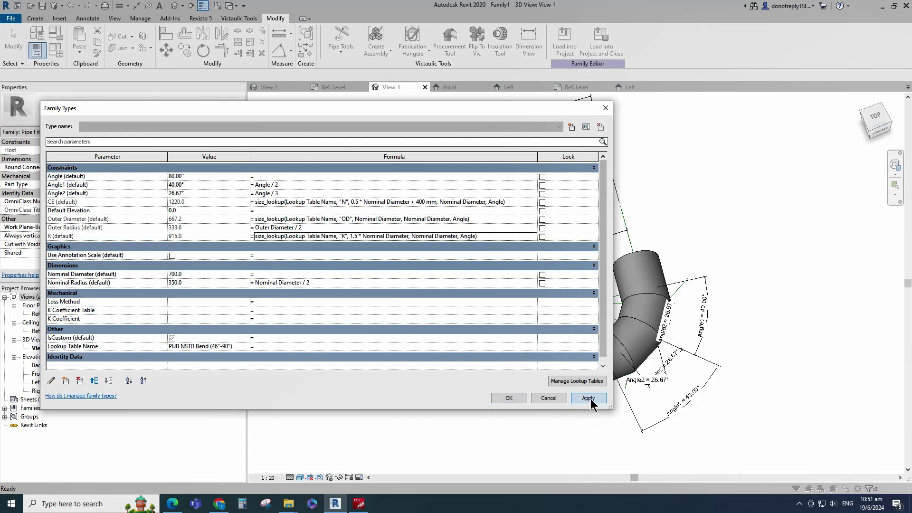
- Move the Default Elevation parameter to the start of the Constraints group
click(79, 211)
click(94, 381)
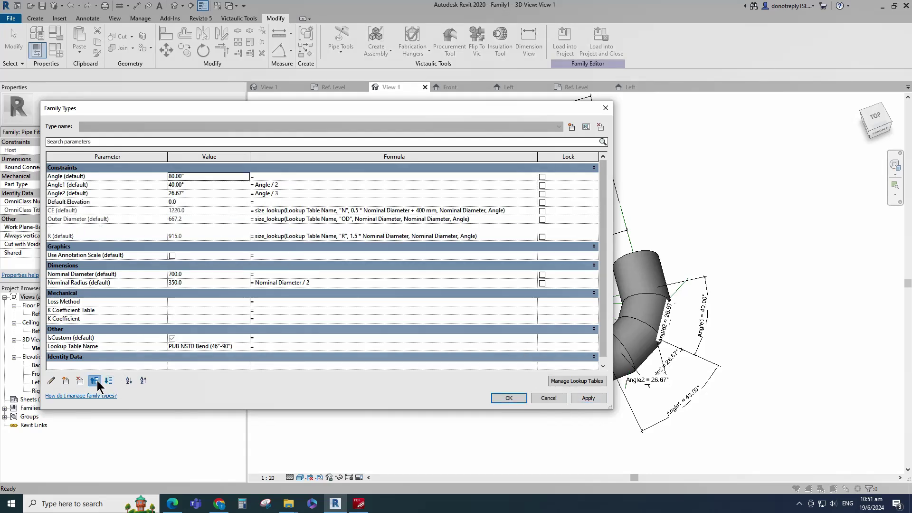
click(94, 380)
click(94, 380)
click(94, 381)
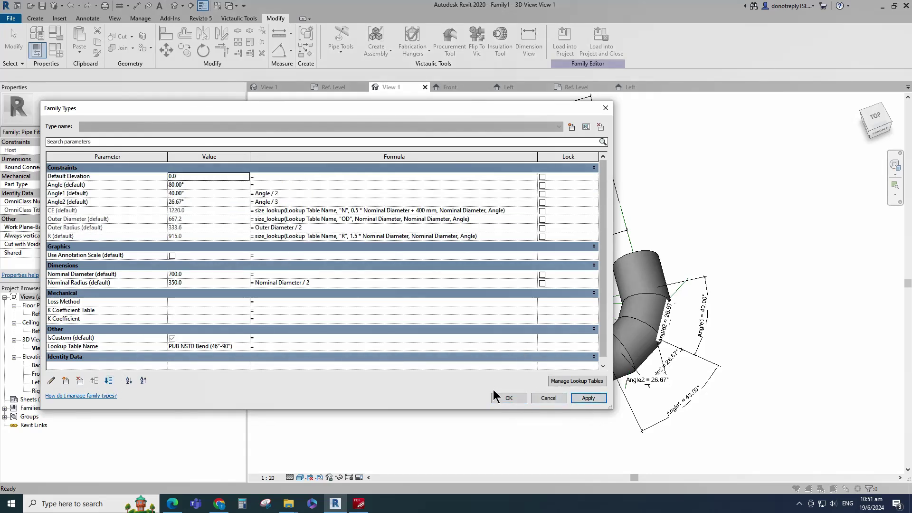
- Flex the elbow by applying Nominal Diameter values of 500, 800 and 1200 in turn
drag(616, 336, 482, 333)
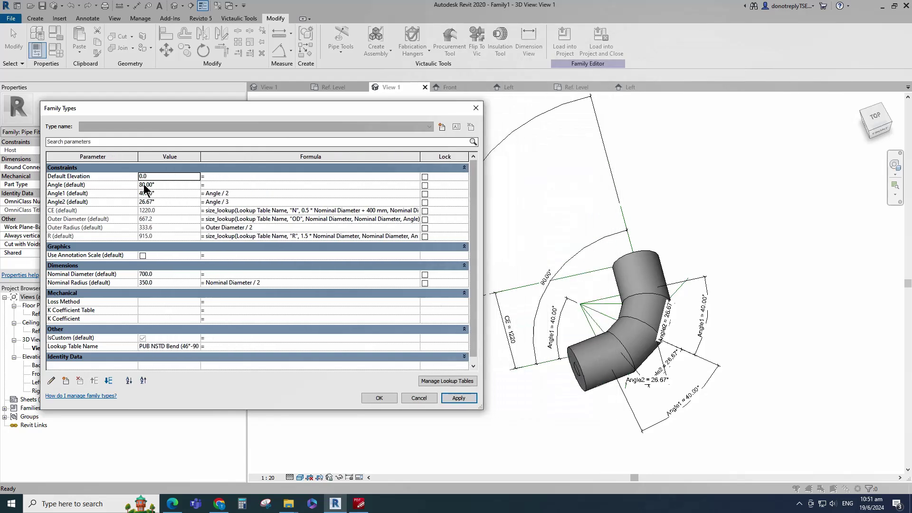
click(148, 274)
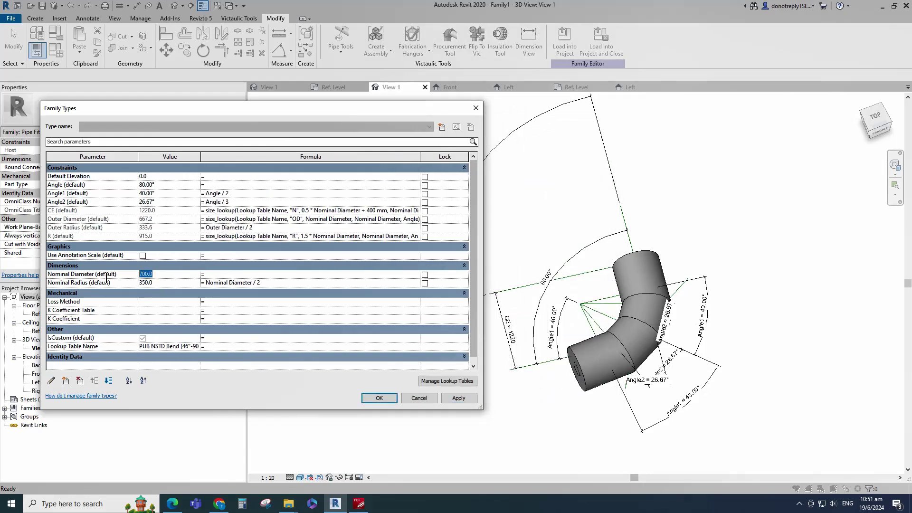
text(500)
click(452, 400)
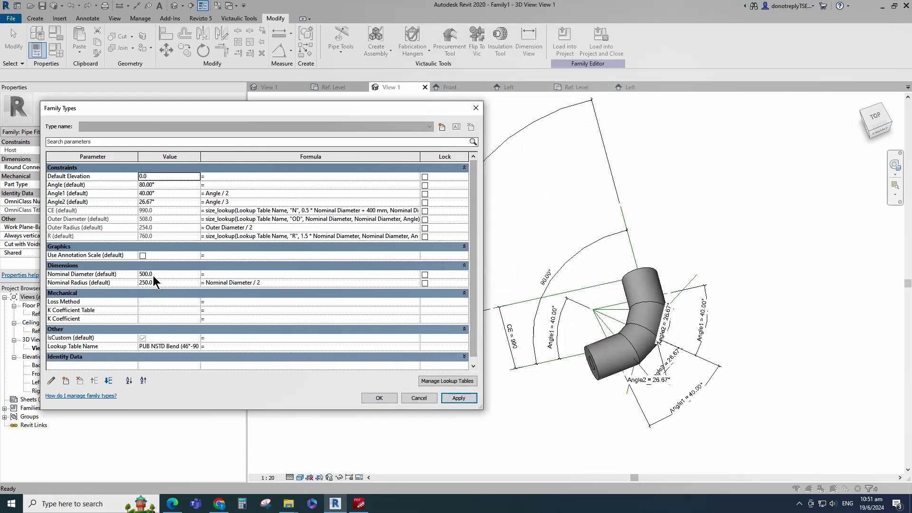
click(148, 274)
text(800)
click(457, 399)
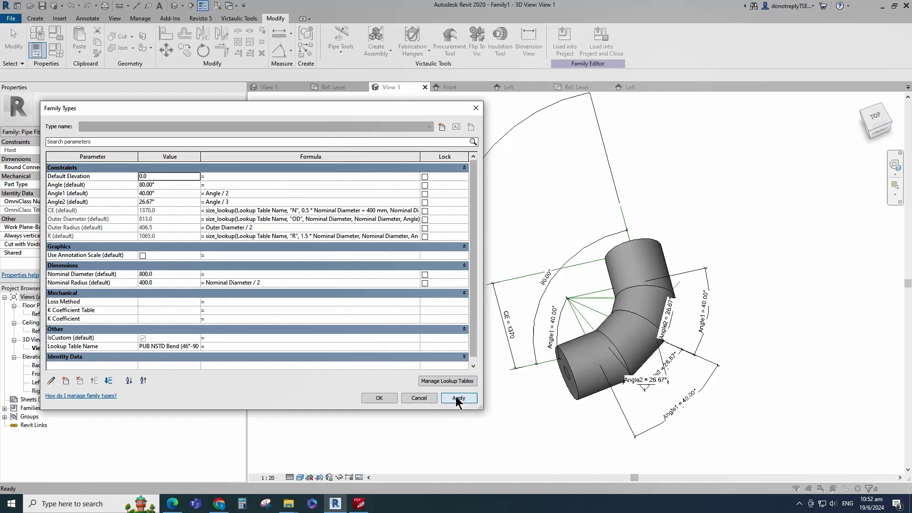
click(151, 274)
text(1200)
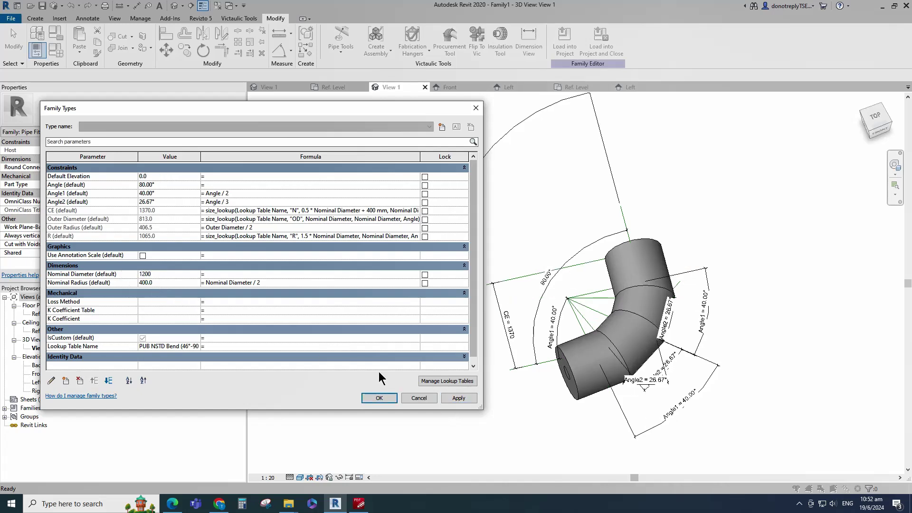
click(458, 398)
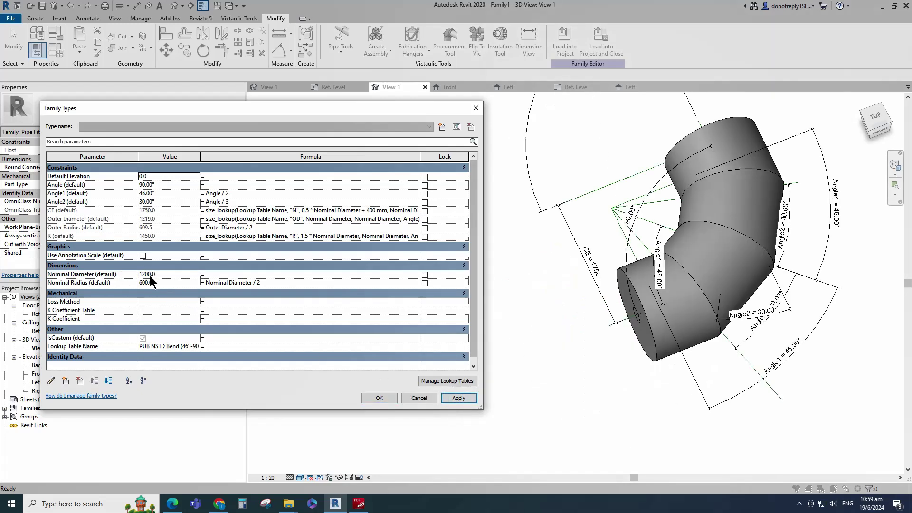
- Set the Nominal Diameter to 700 and accept the family type settings
click(92, 274)
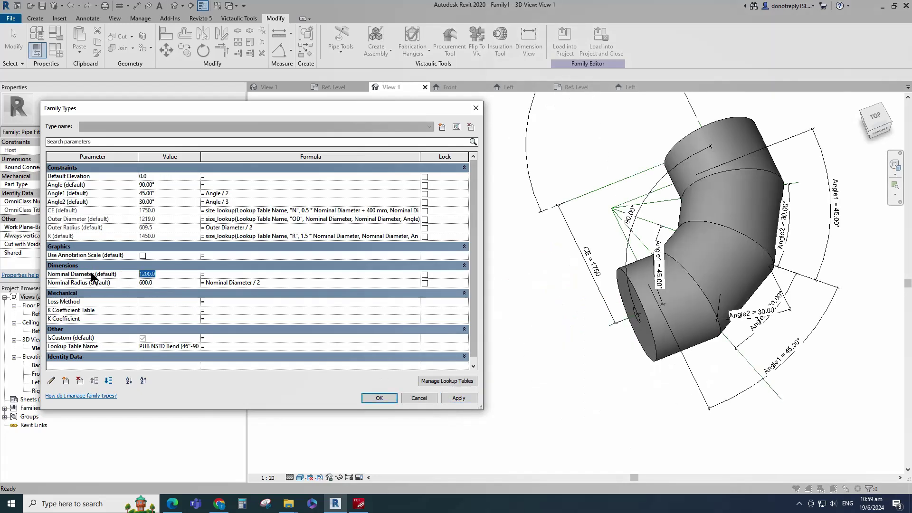
text(700)
click(468, 397)
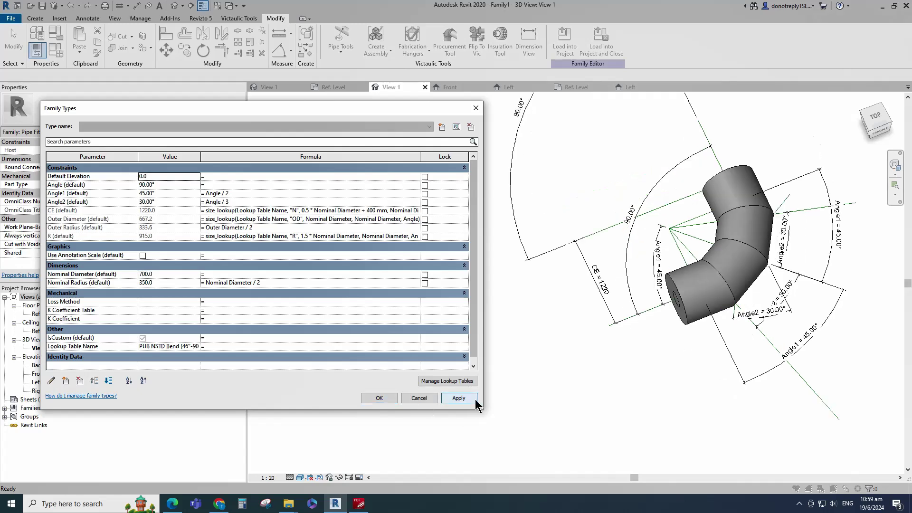
click(379, 398)
- Turn off the visibility of the inner sweep inside the elbow
shift+middle_drag(666, 367, 688, 316)
click(688, 316)
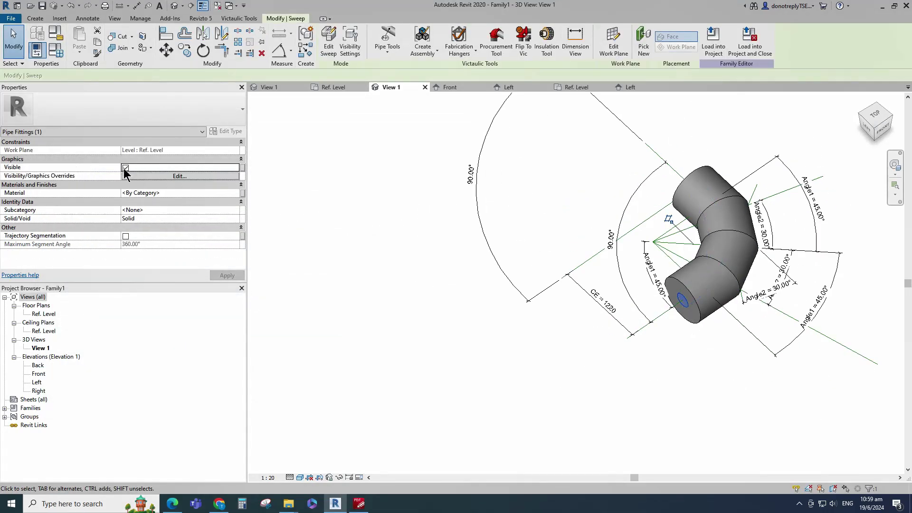
click(460, 338)
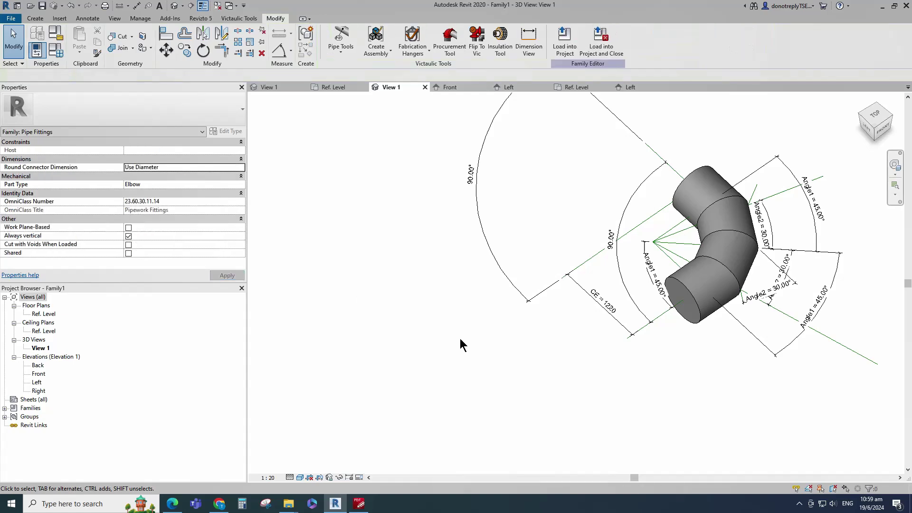
- Hide the Dimensions and Reference Lines annotation categories in the 3D view
shift+middle_drag(703, 386, 577, 392)
key(v)
key(g)
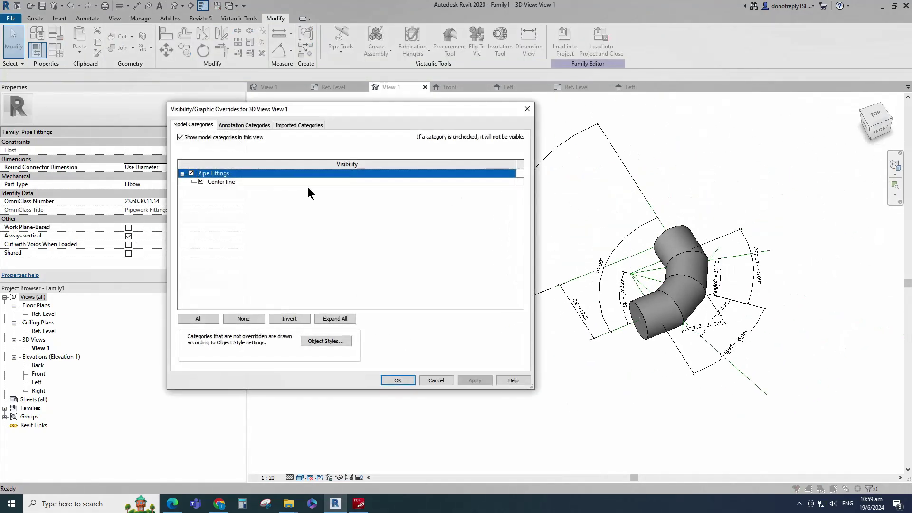
click(243, 126)
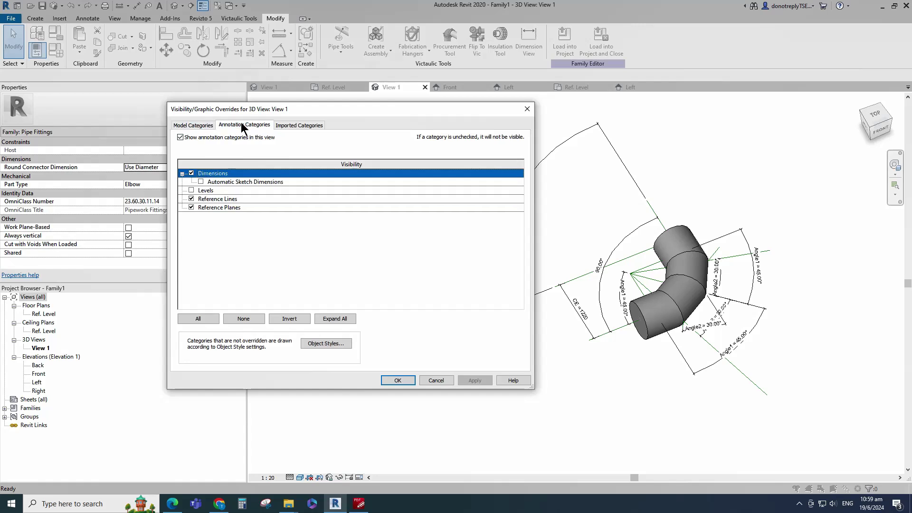
click(192, 173)
click(192, 198)
click(472, 380)
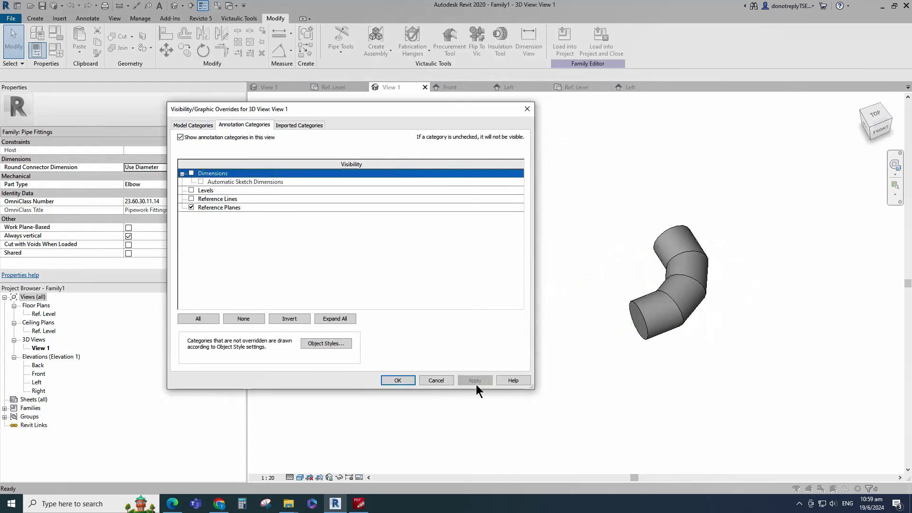
click(398, 380)
- Orient the 3D view to the top-front edge of the elbow and close the inactive views
click(859, 101)
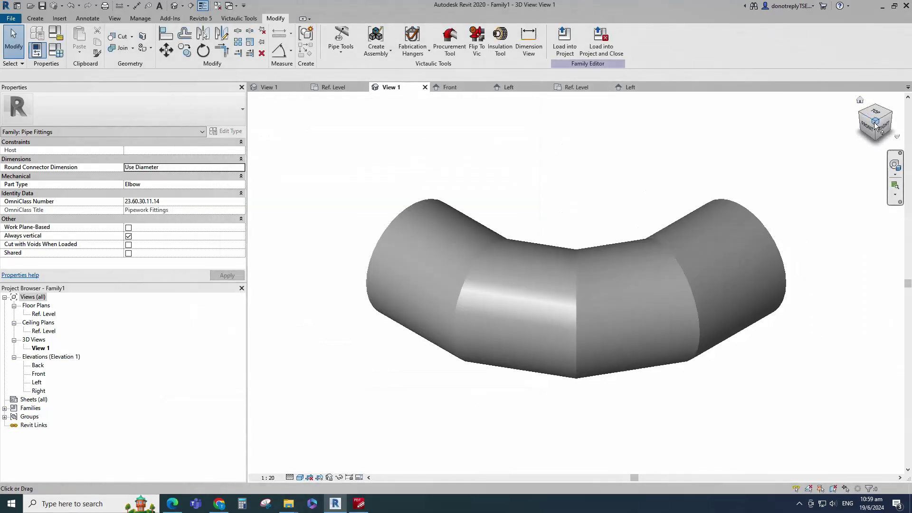
scroll(622, 173, down, 1)
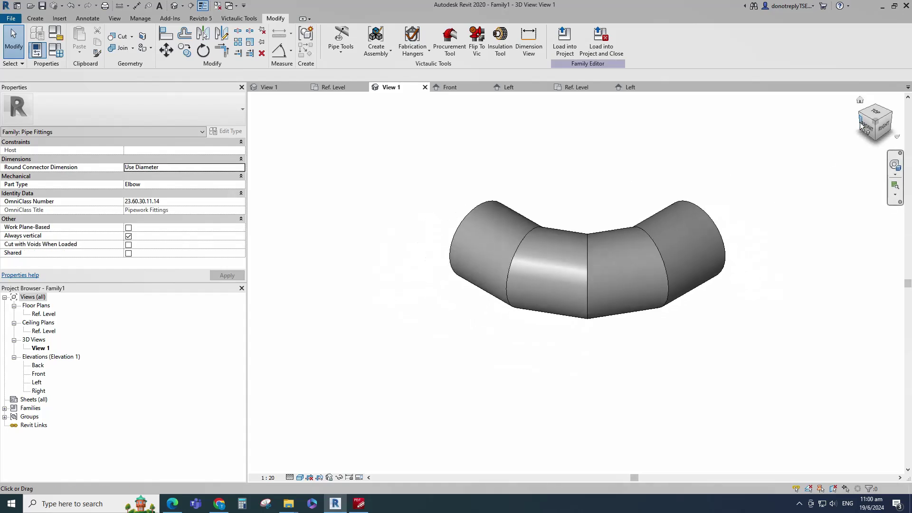
click(865, 117)
click(217, 6)
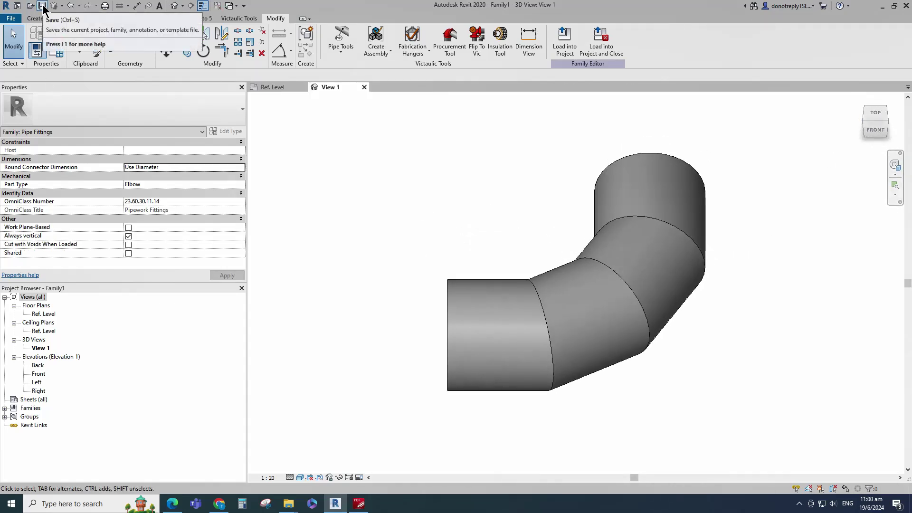
- Save the family as PUB NSTD Bend (46°-90°) in the TT folder
click(43, 6)
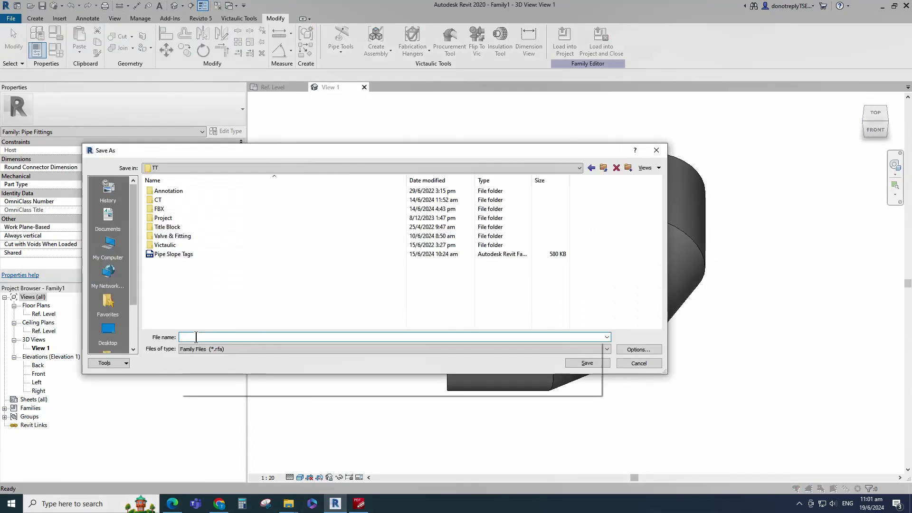
text(PUB NSTD Bend (46°-90°))
key(BackSpace)
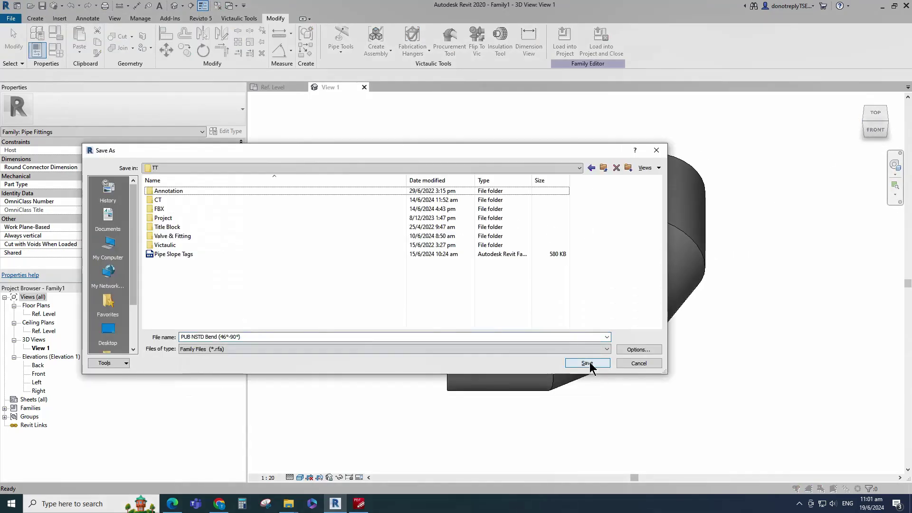
click(589, 364)
- Place a pipe connector on each of the elbow's two circular end faces
scroll(637, 301, down, 3)
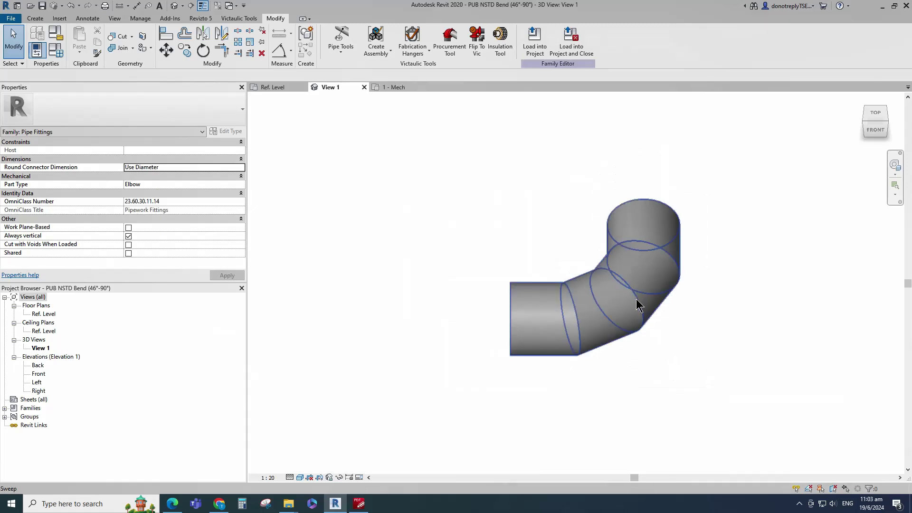
shift+middle_drag(637, 301, 815, 342)
click(36, 19)
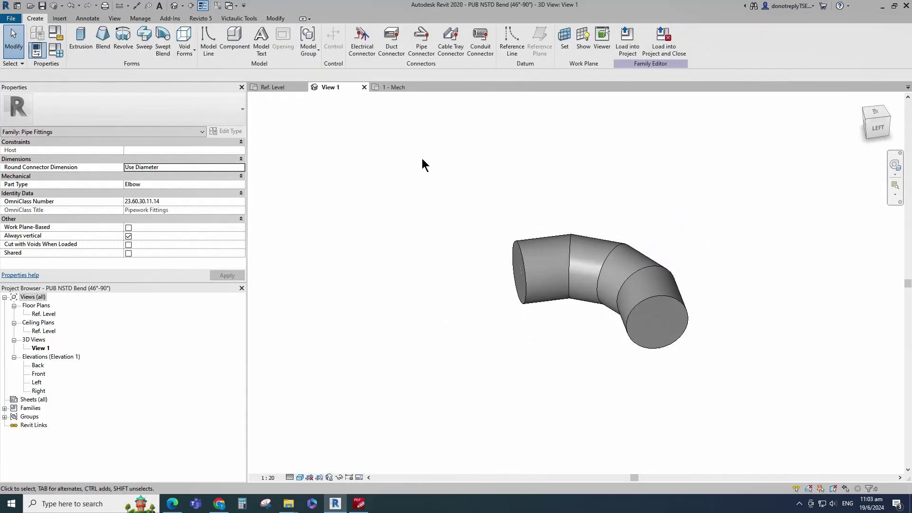
click(421, 38)
scroll(626, 360, up, 2)
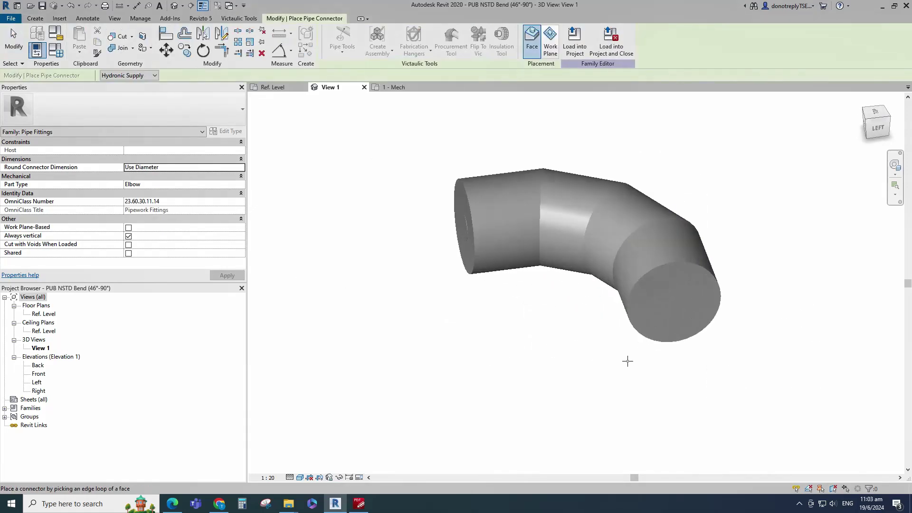
click(721, 290)
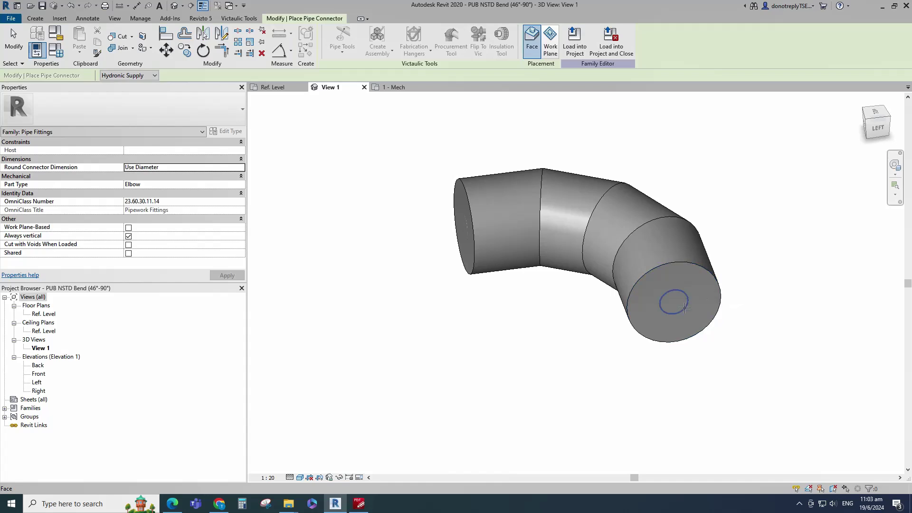
shift+middle_drag(721, 290, 803, 380)
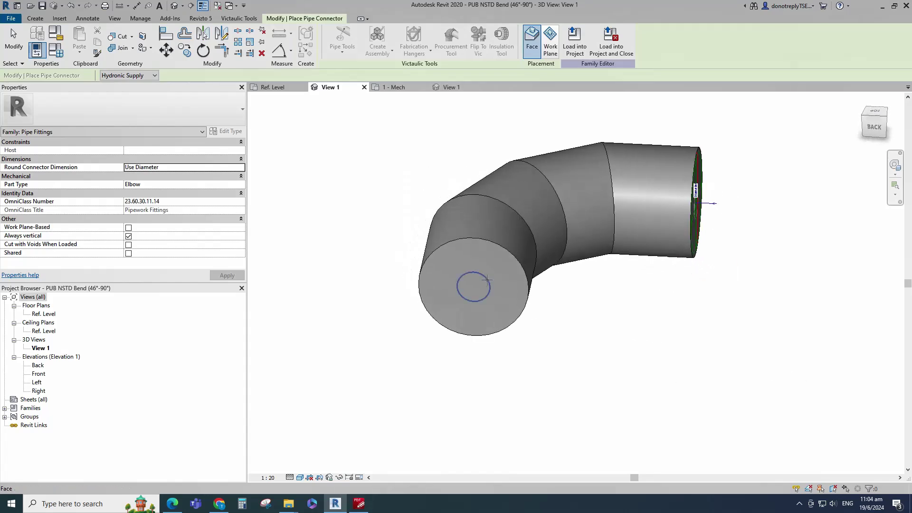
click(473, 288)
key(Escape)
- Associate the Diameter of both pipe connectors with the Nominal Diameter family parameter
scroll(521, 403, down, 2)
shift+middle_drag(679, 427, 596, 423)
click(649, 356)
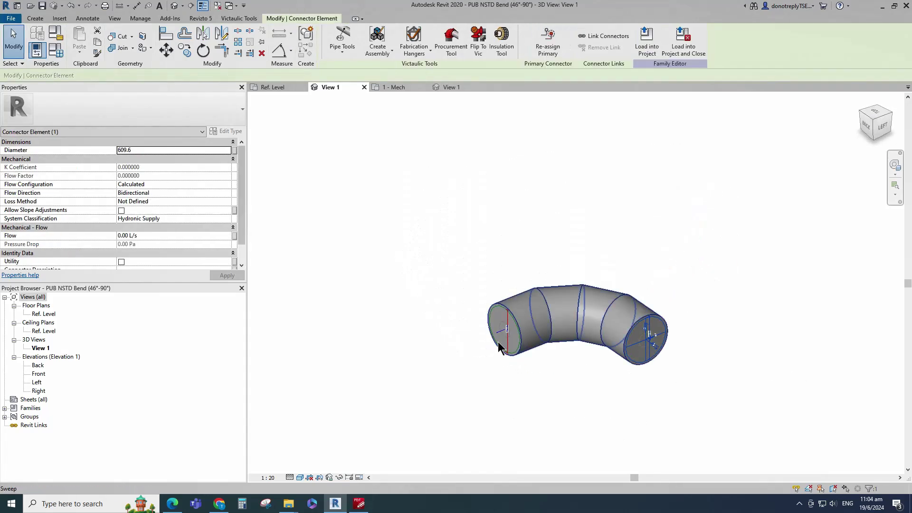
ctrl+click(503, 341)
click(234, 150)
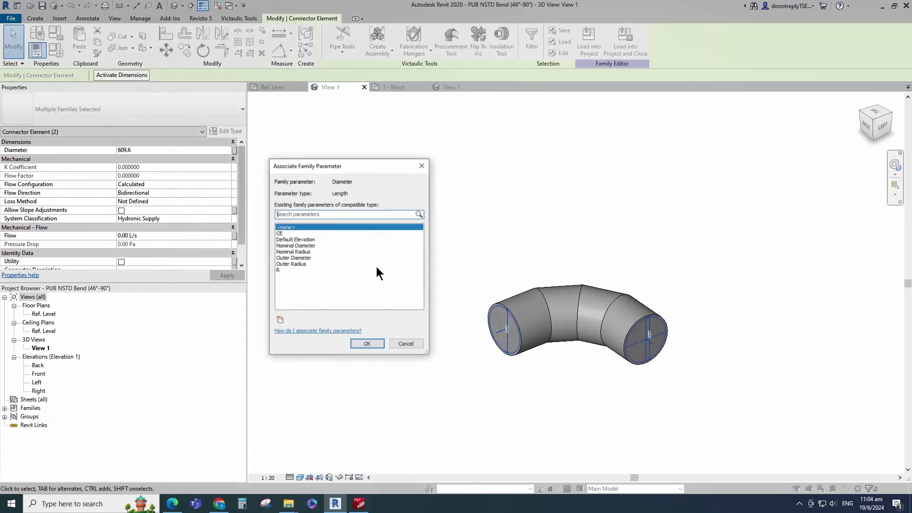
click(300, 246)
click(365, 343)
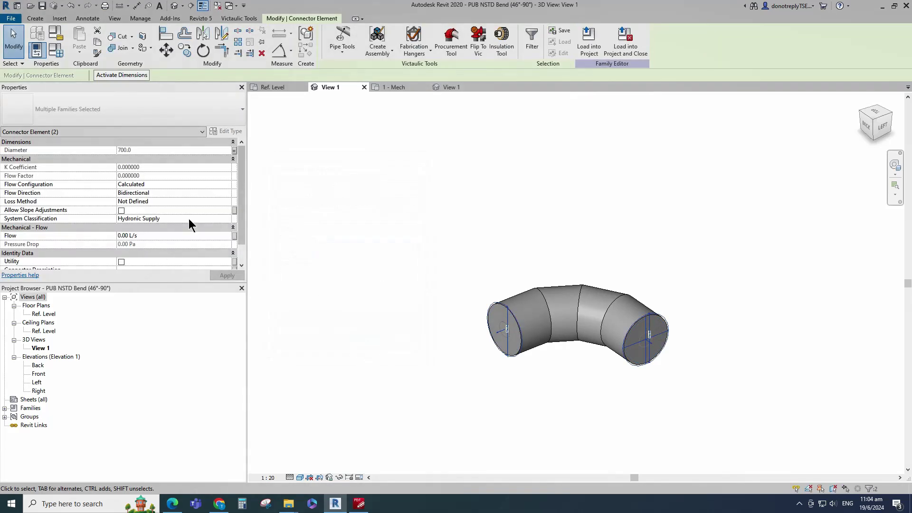
- Set the System Classification of both connectors to Fitting and clear the selection
click(227, 219)
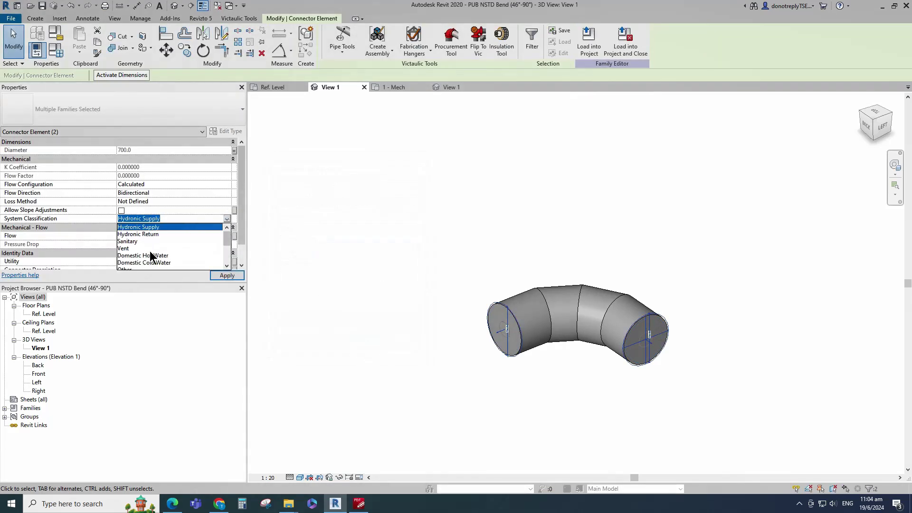
scroll(167, 258, up, 2)
click(166, 256)
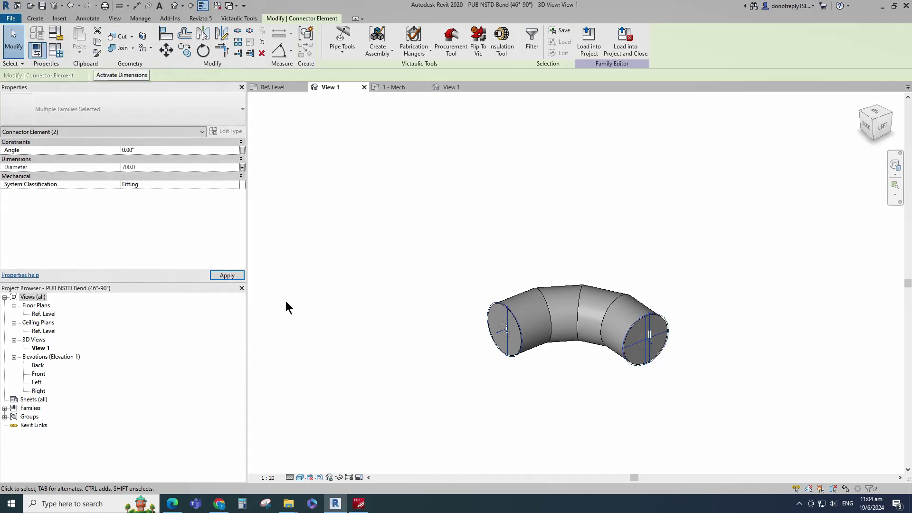
click(356, 319)
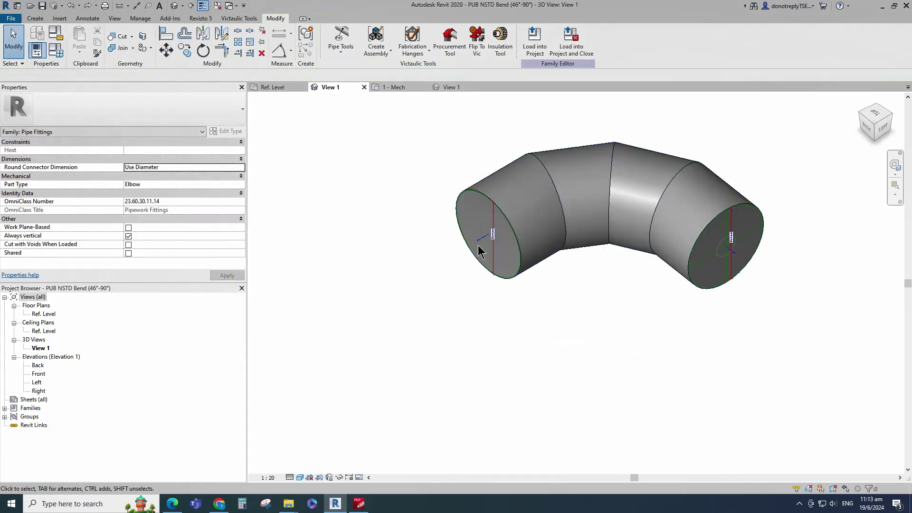
- Associate the Angle of both pipe connectors with the family's angle parameter
click(482, 251)
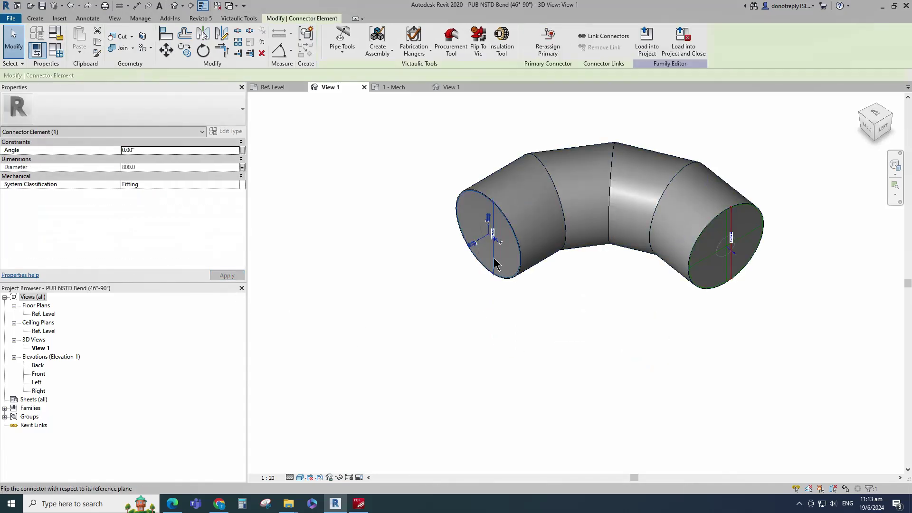
ctrl+click(739, 258)
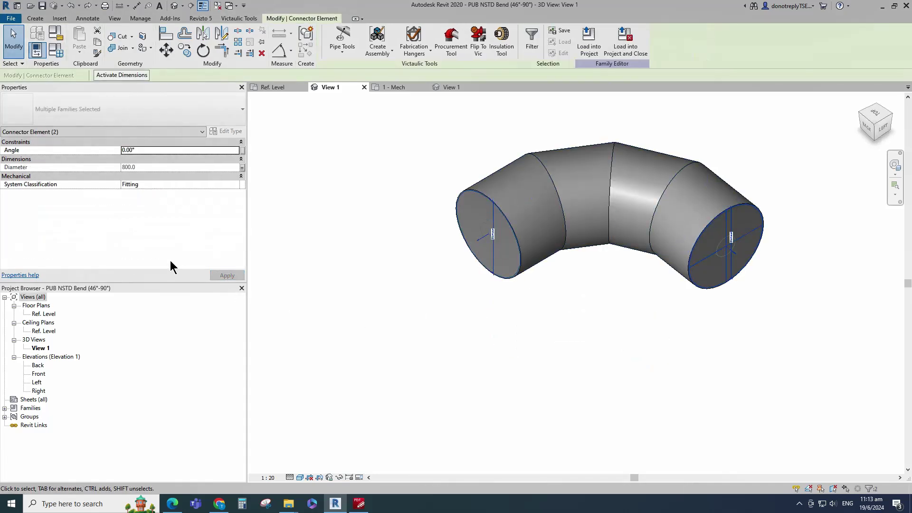
click(242, 150)
click(304, 233)
click(367, 344)
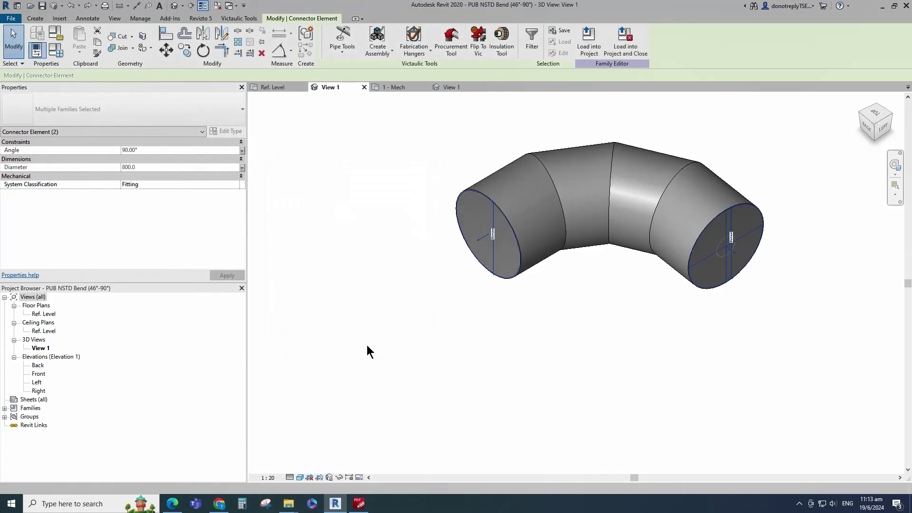
click(551, 340)
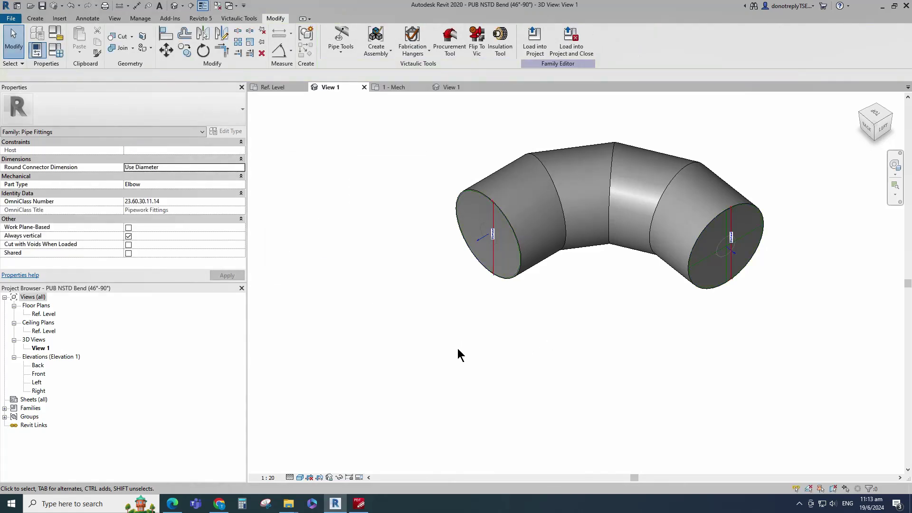
- Load the finished bend family into the Piping_Pratical_1.rvt project
scroll(457, 350, down, 1)
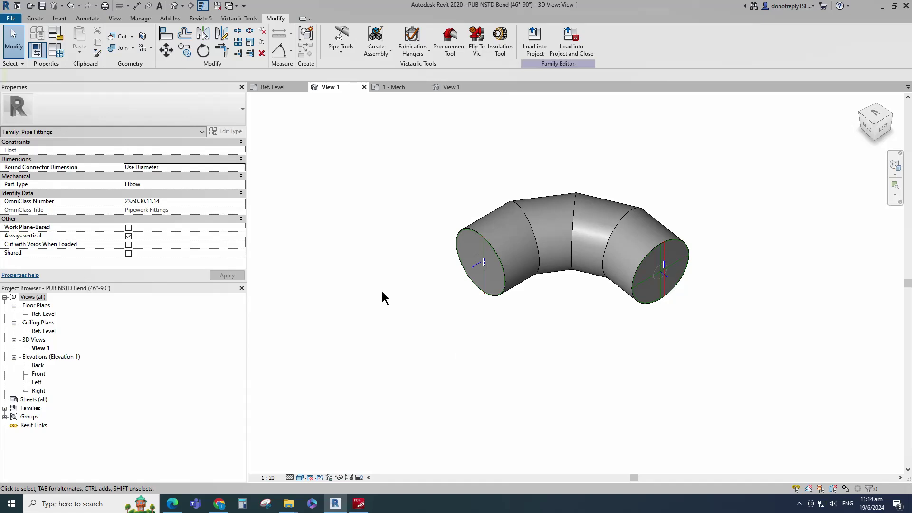
click(534, 40)
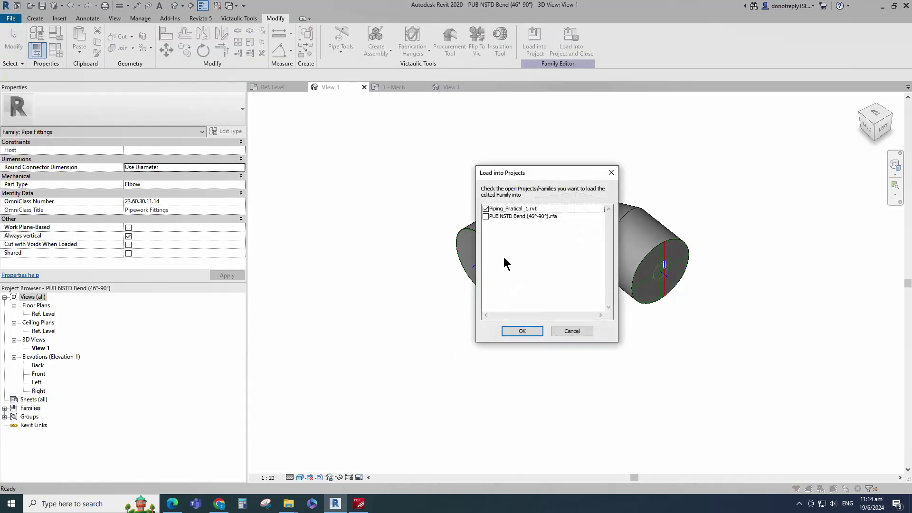
click(522, 330)
- Choose PUB NSTD Bend (46°-90°) as the elbow in the Chilled Water pipe type's routing preferences and accept the type properties
click(528, 230)
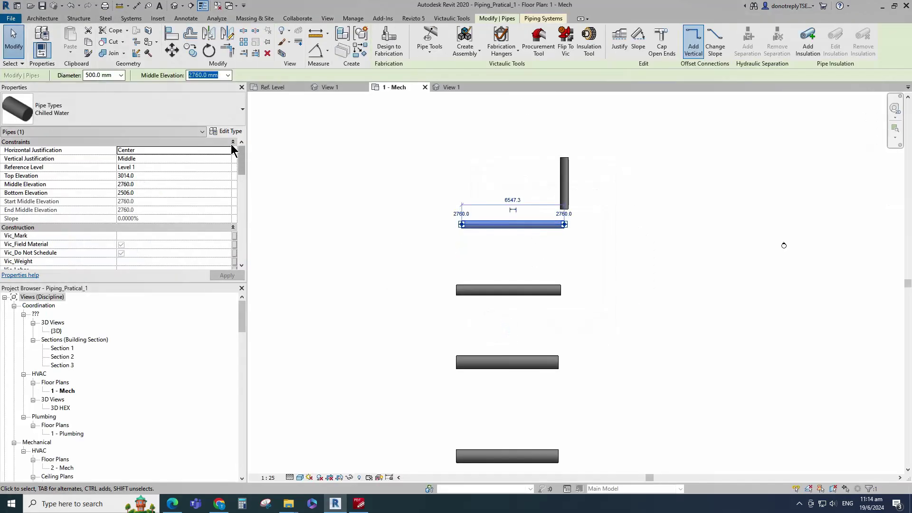
click(229, 131)
click(284, 232)
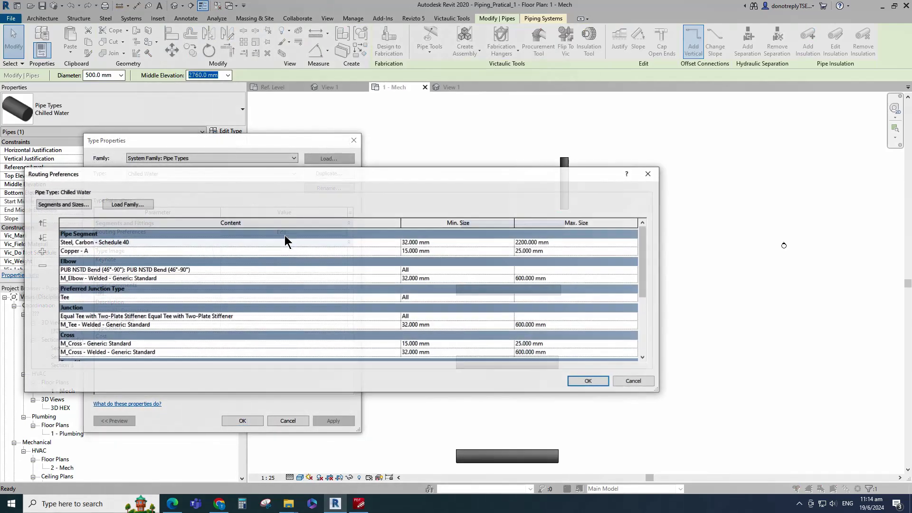
click(396, 270)
click(396, 270)
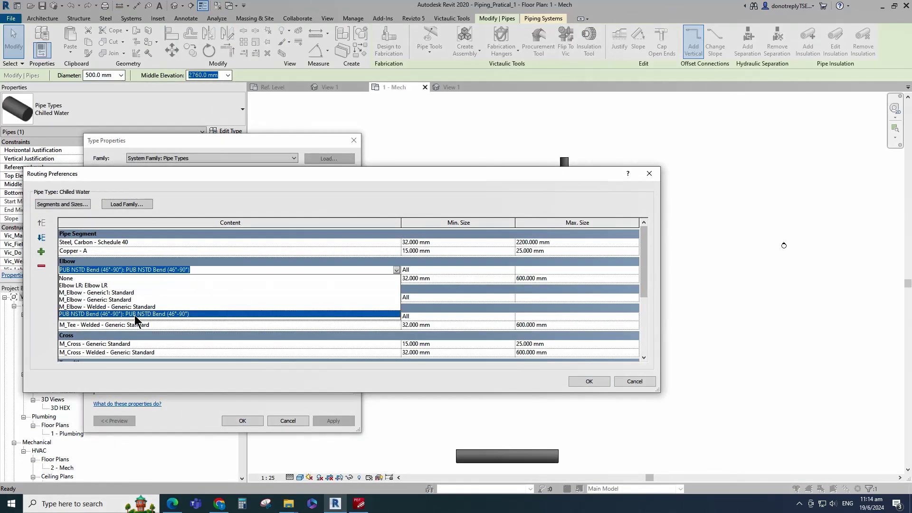
click(133, 314)
click(589, 382)
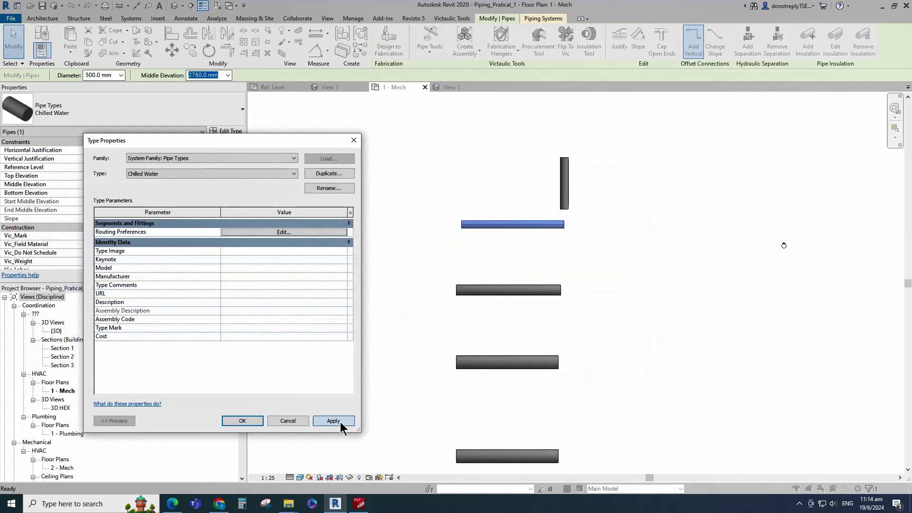
click(333, 421)
click(242, 420)
- Trim the 500 mm horizontal pipe and the vertical pipe beside it to a corner so an elbow joins them
click(621, 274)
key(t)
key(r)
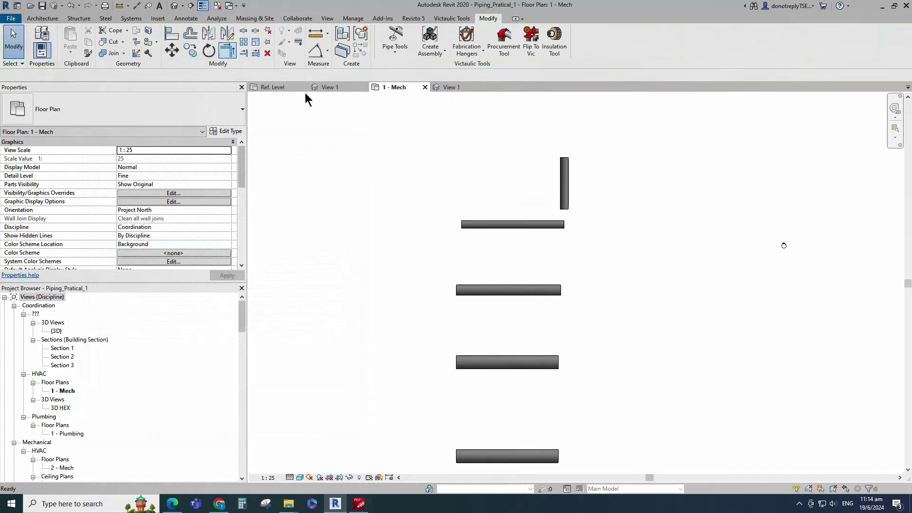
click(537, 224)
click(565, 197)
key(Escape)
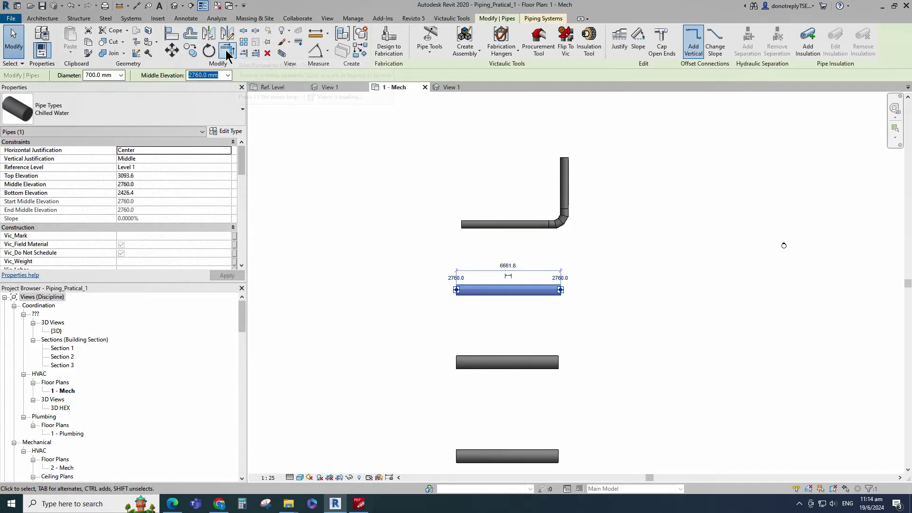
- Extend the 700 mm pipe from its right end and turn it 90° upward in plan
click(369, 55)
click(560, 290)
click(611, 290)
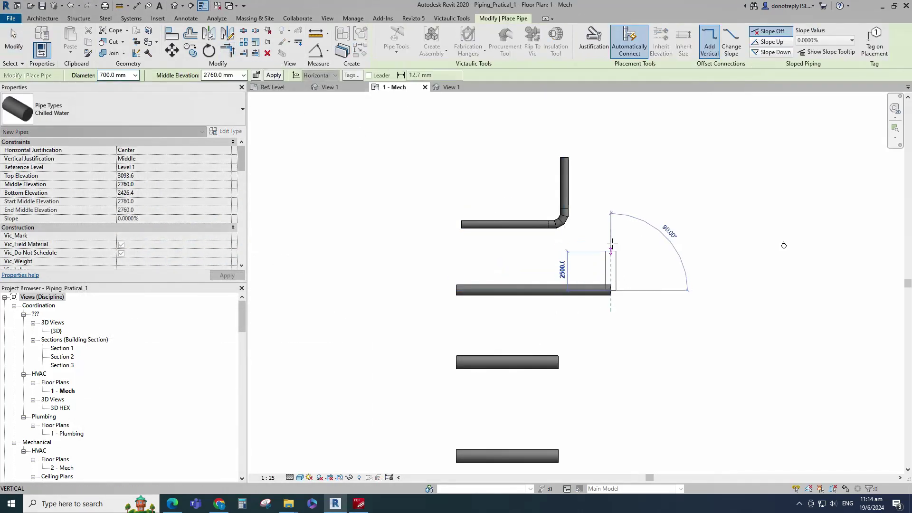
click(615, 227)
key(Escape)
key(Escape)
- Extend the 800 mm pipe in the third row about 5500 mm from its right end and turn it 90° upward
click(551, 363)
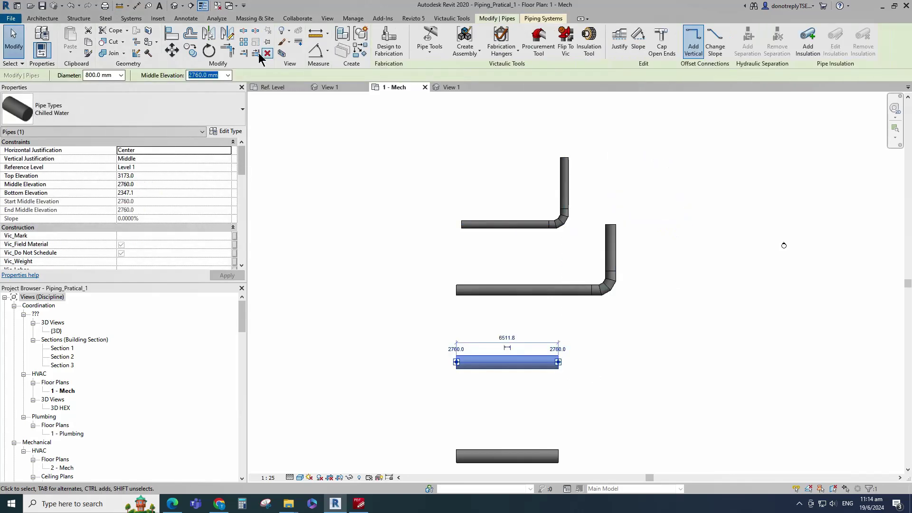
click(359, 51)
click(558, 362)
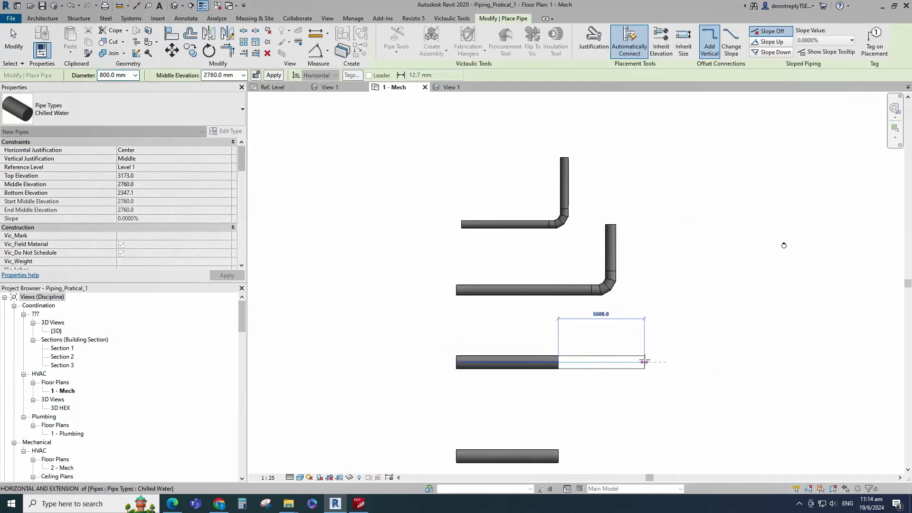
click(644, 296)
key(Escape)
- Extend the fourth-row pipe from its right end and turn it upward with a 90° elbow
scroll(545, 159, down, 1)
click(555, 383)
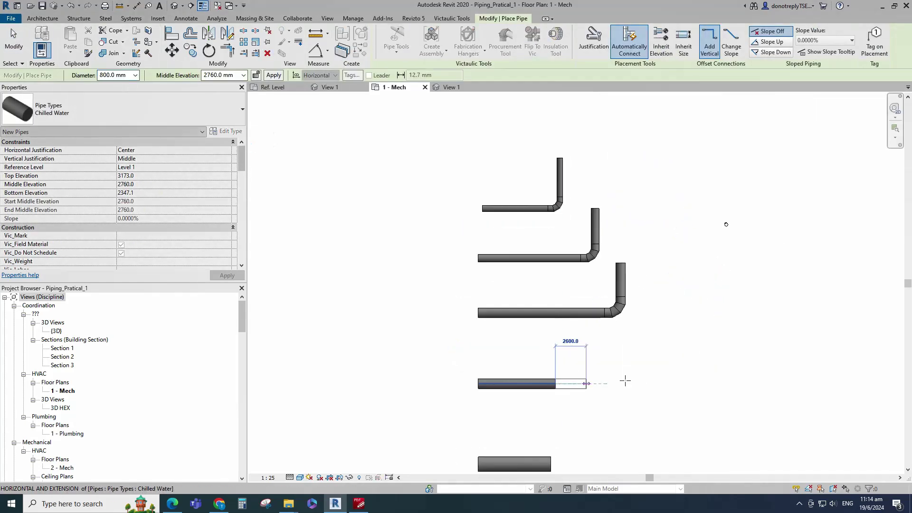
click(620, 383)
click(621, 354)
scroll(565, 447, down, 2)
key(Escape)
key(Escape)
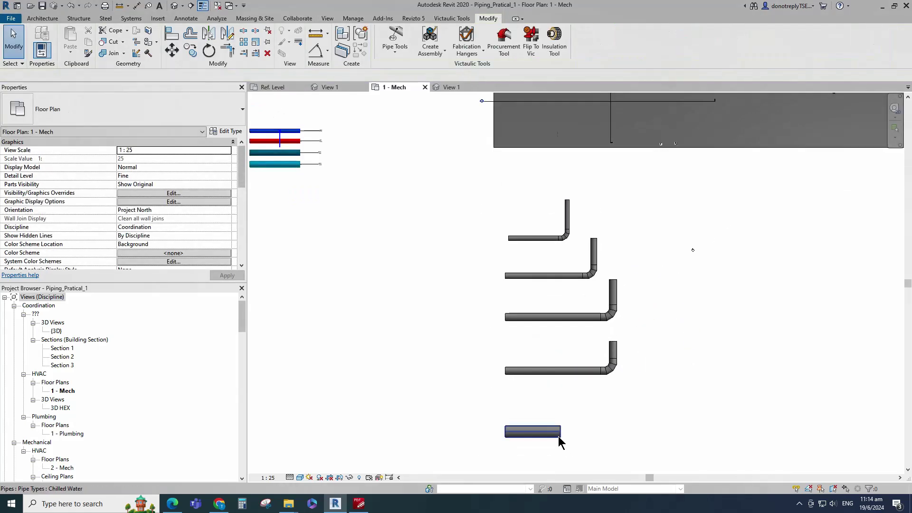
- Extend the 1200 mm pipe in the lowest row from its right end and turn it 90° upward
click(558, 433)
click(355, 56)
click(561, 431)
click(605, 431)
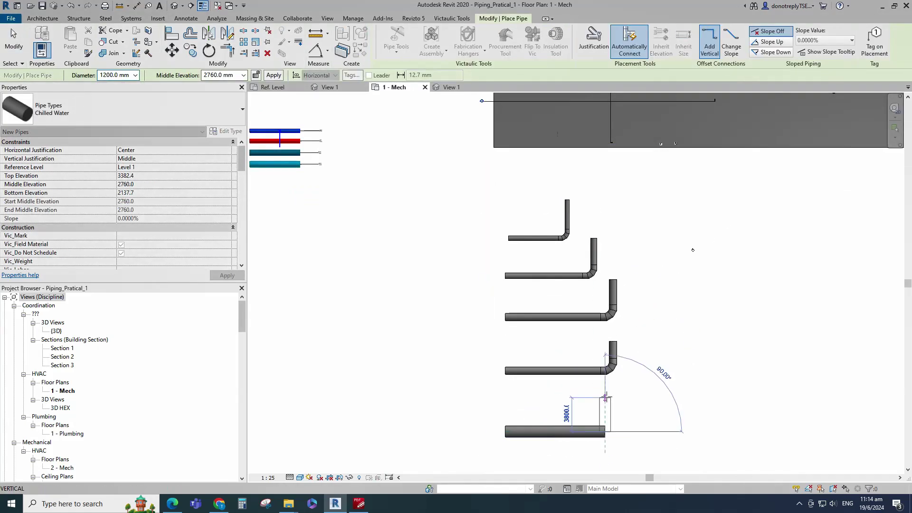
click(605, 389)
key(Escape)
key(Escape)
- Draw a 500 mm branch from the left end of the first-row pipe, slanting up and outward
scroll(532, 231, up, 2)
click(531, 241)
click(355, 56)
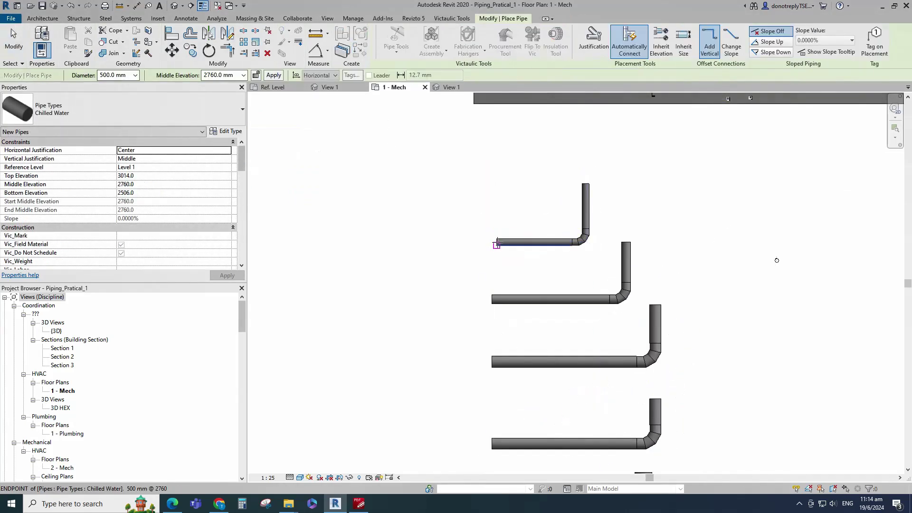
click(496, 242)
click(484, 190)
key(Escape)
scroll(488, 315, up, 1)
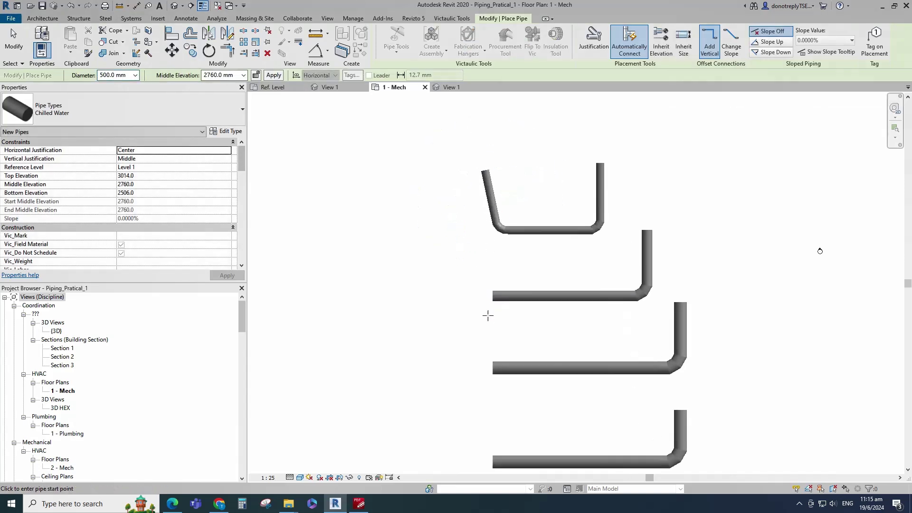
- Draw a slanted branch up and outward from the left end of the 700 mm second-row pipe
click(493, 294)
click(482, 252)
scroll(498, 303, up, 2)
key(Escape)
scroll(475, 300, down, 1)
- Draw a slanted branch up and outward from the left end of the third-row pipe and end pipe placement
click(489, 379)
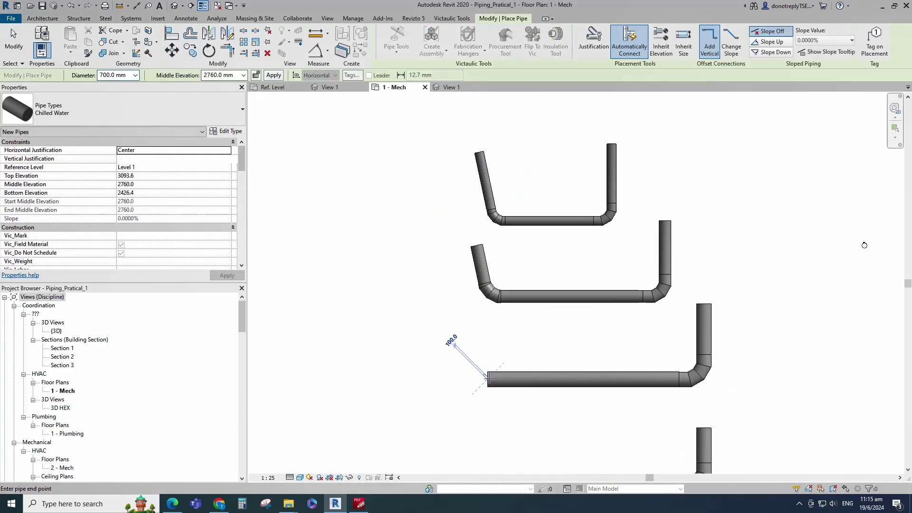
click(475, 324)
scroll(453, 311, down, 2)
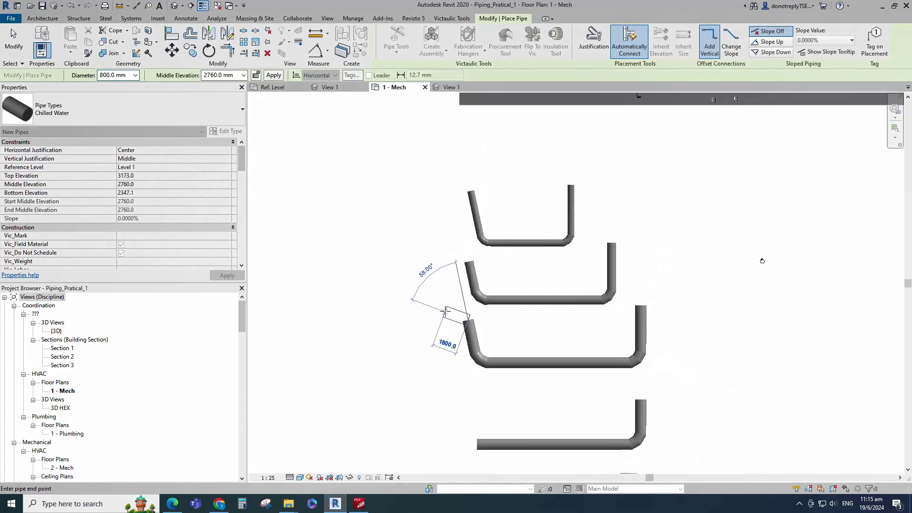
key(Escape)
key(Escape)
- Create a similar 800 mm pipe from the left end of the fourth-row pipe, slanting up and outward
middle_drag(475, 306, 467, 258)
click(480, 360)
key(c)
key(s)
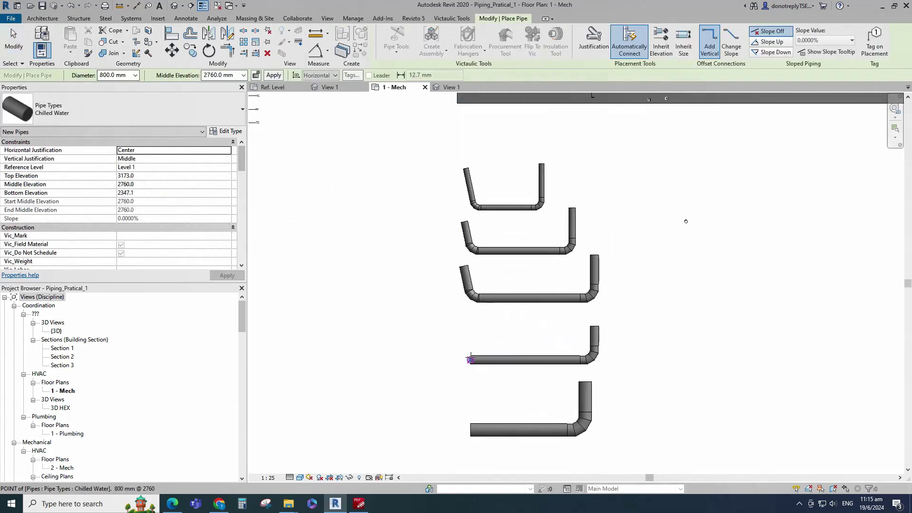
click(470, 359)
click(454, 315)
click(455, 313)
scroll(478, 441, up, 1)
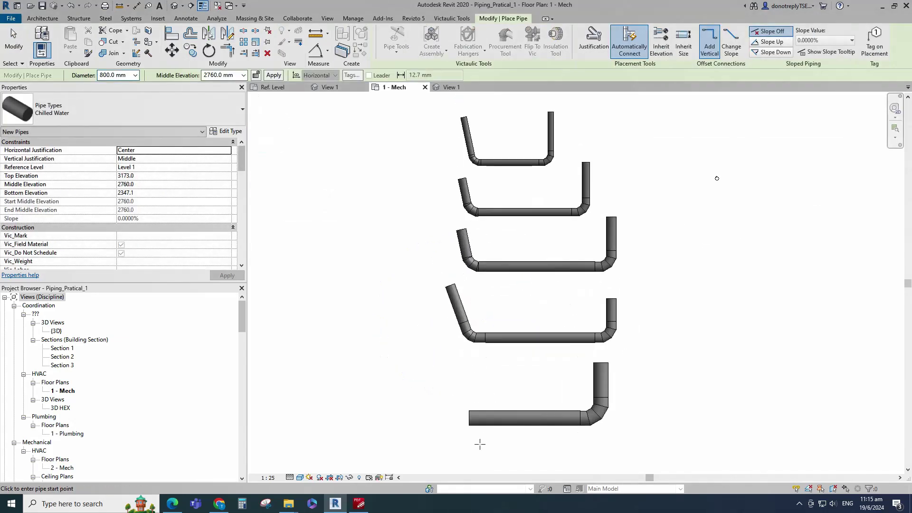
key(Escape)
- Draw a 1200 mm branch from the left end of the lowest pipe at 110°, parallel to the branch above it
click(475, 419)
key(p)
key(i)
click(469, 418)
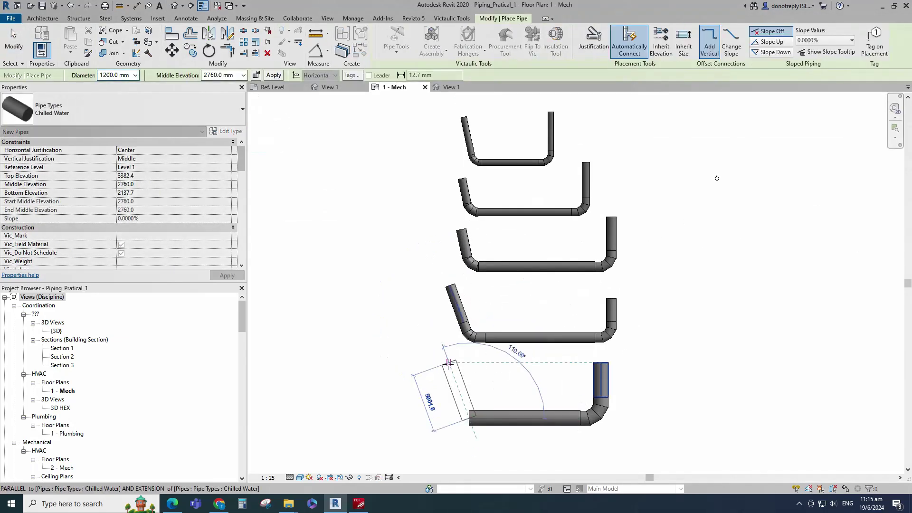
click(434, 338)
key(Escape)
key(Escape)
scroll(563, 360, down, 2)
scroll(494, 383, up, 1)
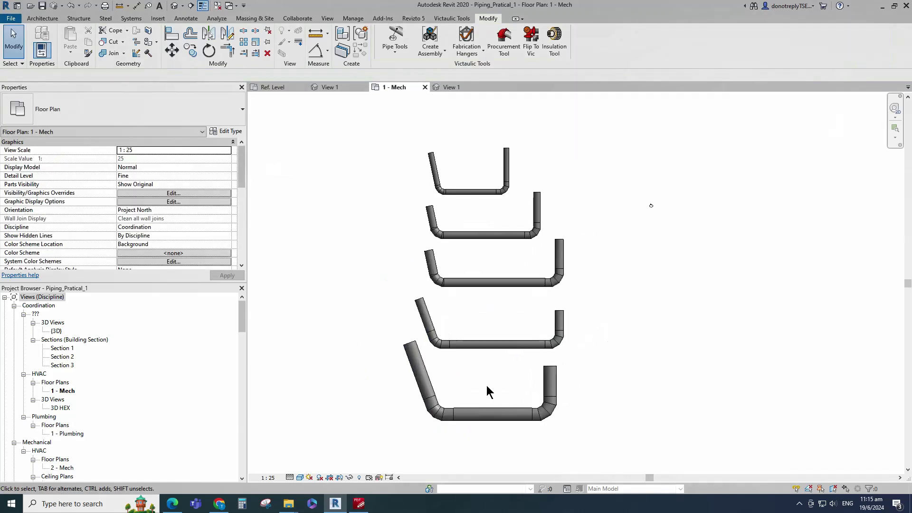